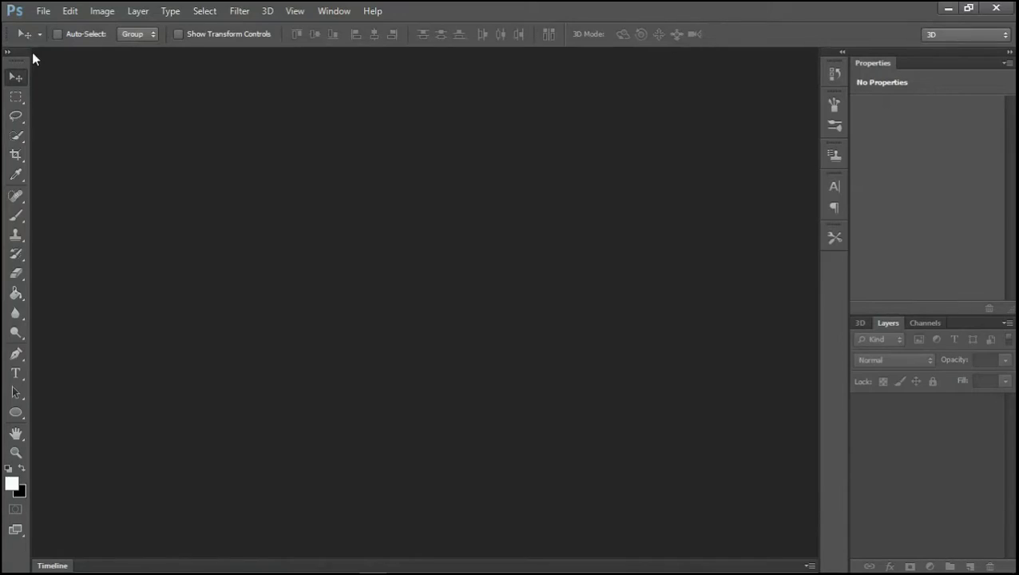
# - Create a new 1920×1080, 300 ppi document
pyautogui.click(44, 11)
pyautogui.click(48, 26)
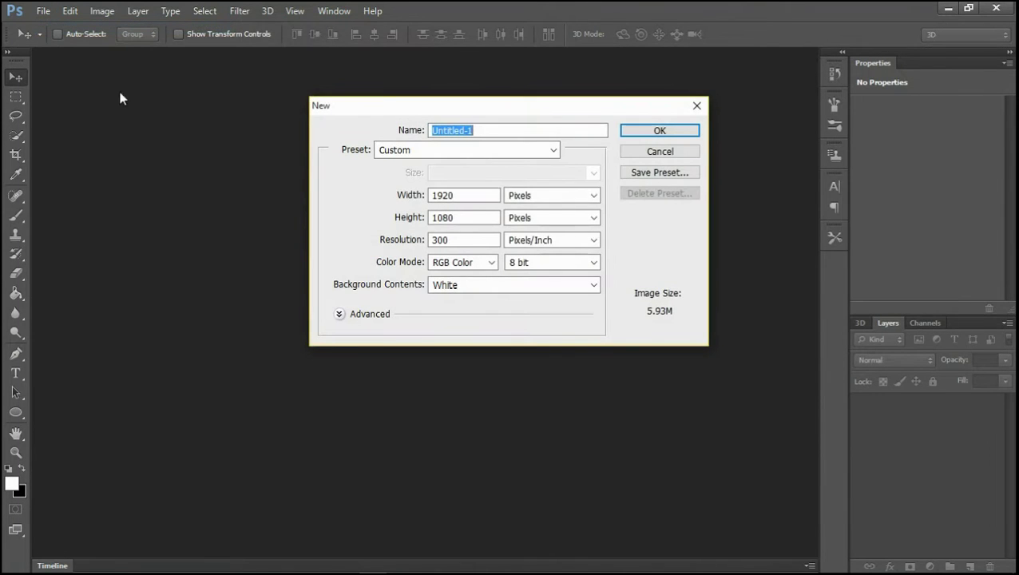
pyautogui.press('Tab')
pyautogui.press('Tab')
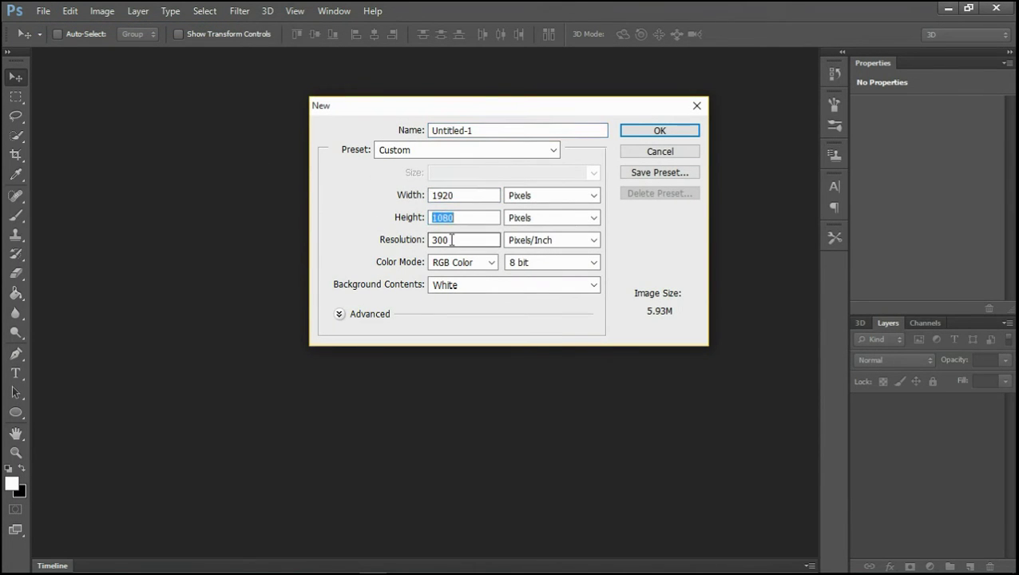
pyautogui.press('Tab')
pyautogui.click(663, 133)
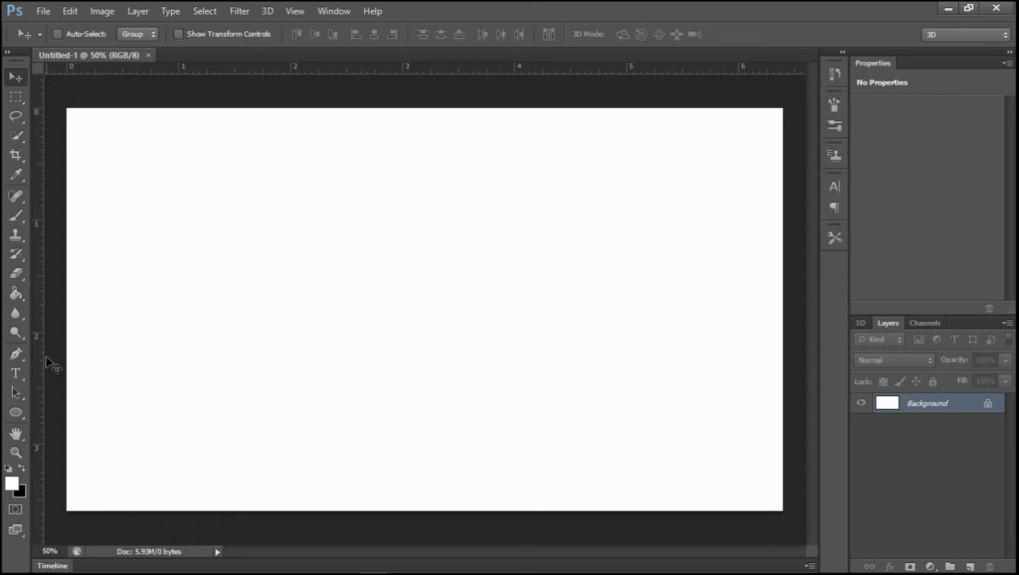
# - Draw a circle on the left of the page and fill it black
pyautogui.click(23, 408)
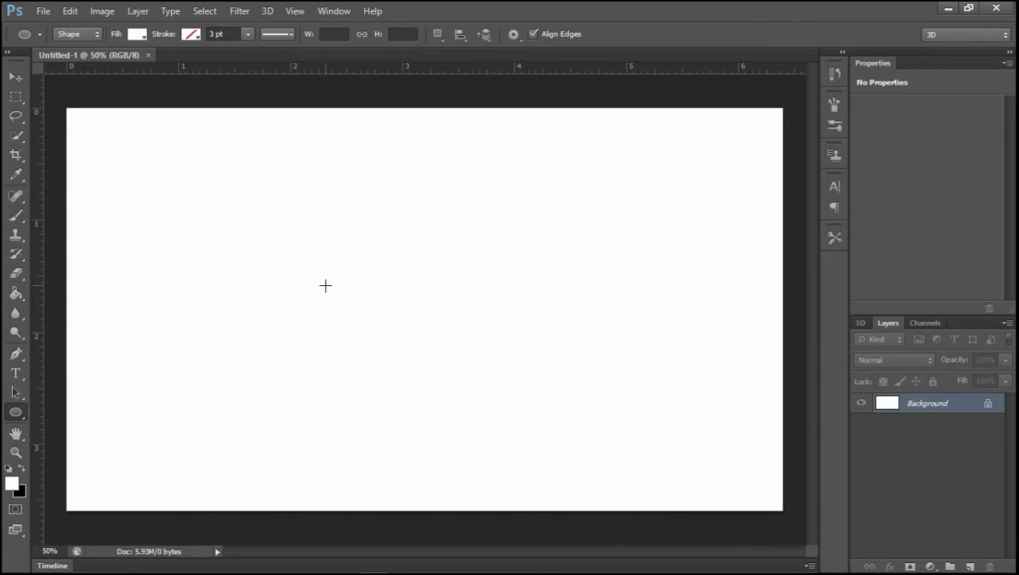
pyautogui.moveTo(325, 286); pyautogui.dragTo(419, 437)
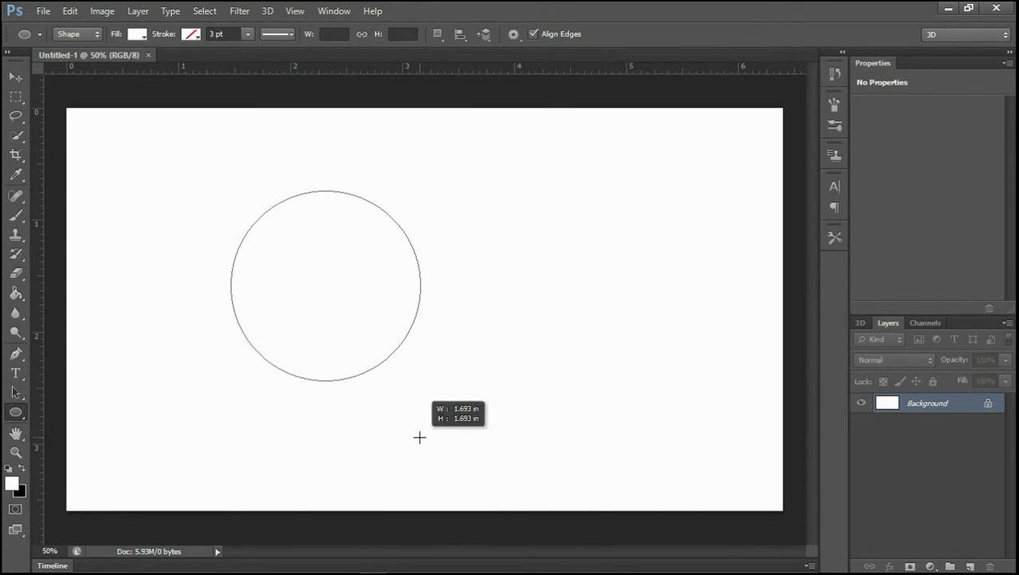
pyautogui.moveTo(325, 289); pyautogui.dragTo(318, 294)
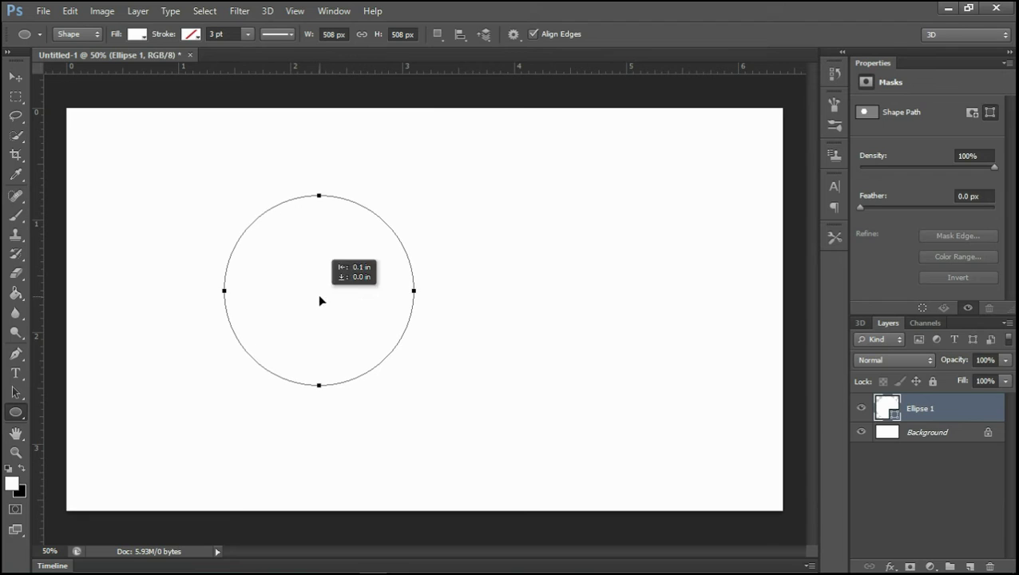
pyautogui.click(136, 34)
pyautogui.click(67, 106)
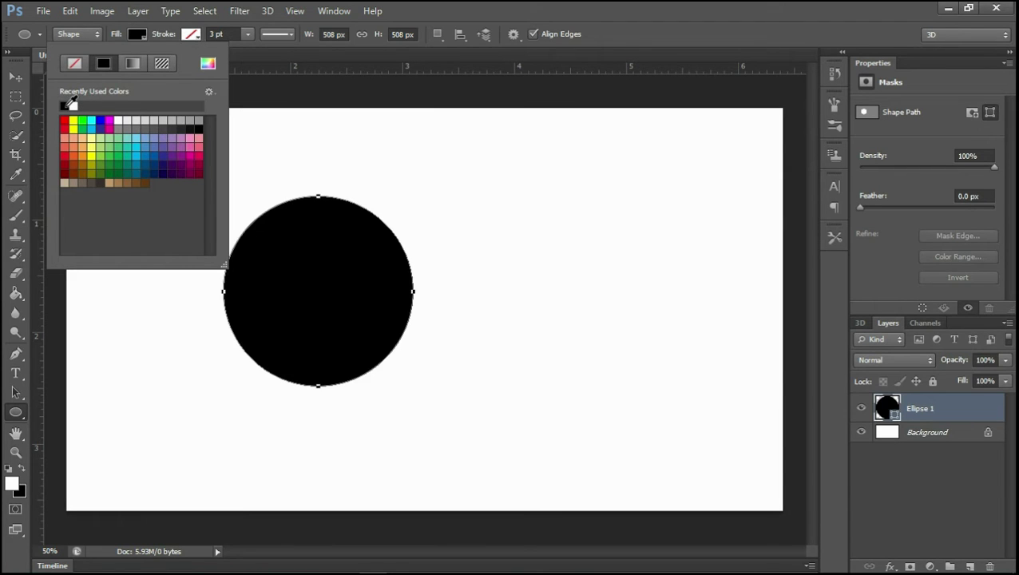
pyautogui.click(535, 8)
# - Add a Gradient Overlay to Ellipse 1 with its left stop set to #2a2b2d
pyautogui.rightClick(936, 420)
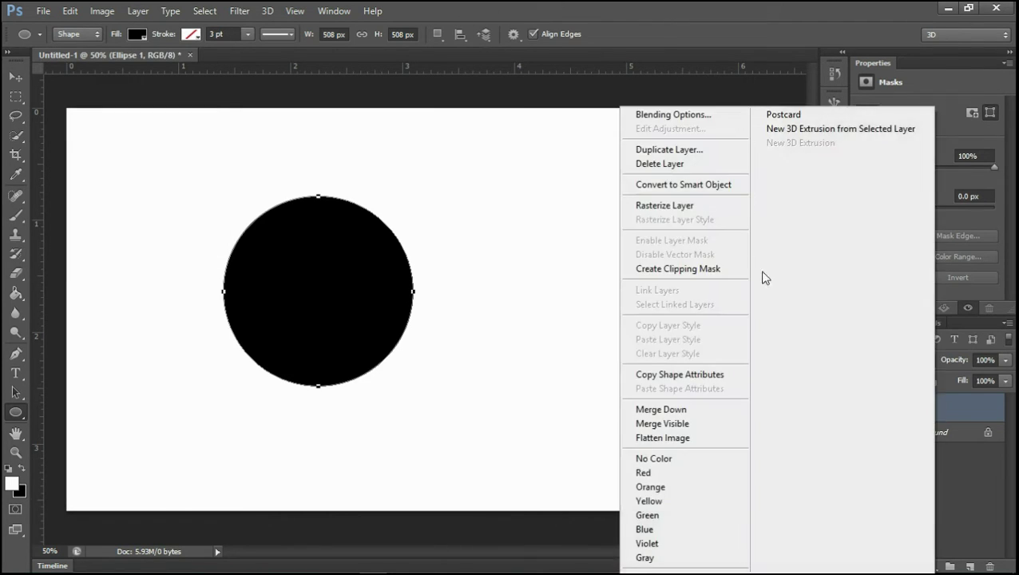
pyautogui.click(724, 113)
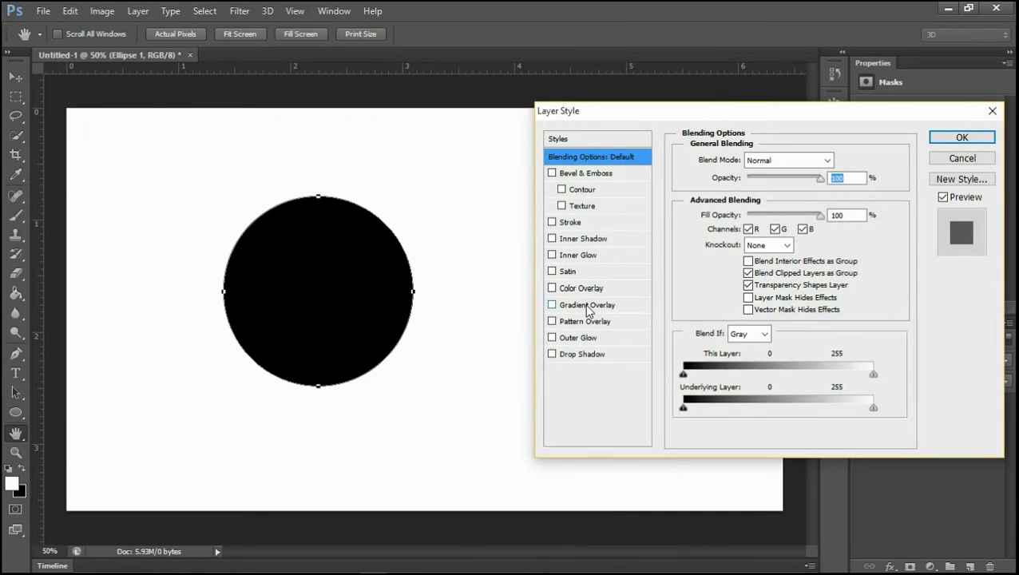
pyautogui.click(587, 305)
pyautogui.click(767, 194)
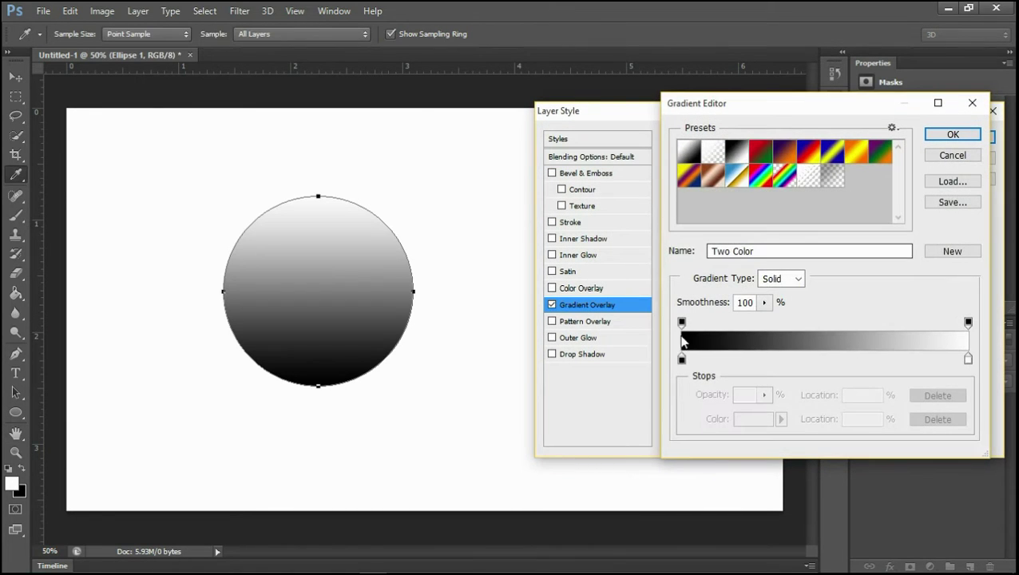
pyautogui.doubleClick(683, 358)
pyautogui.moveTo(730, 220); pyautogui.dragTo(796, 169)
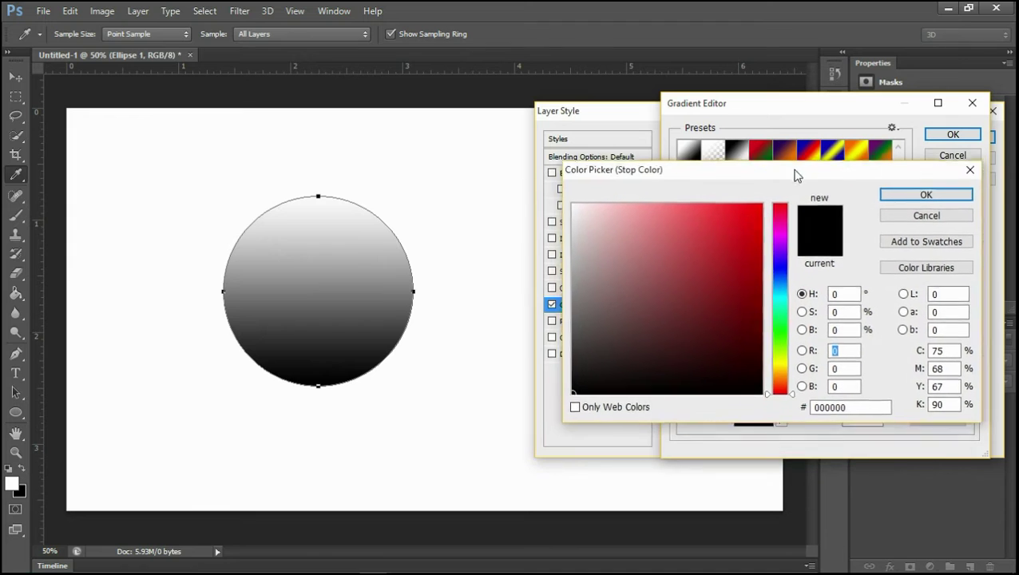
pyautogui.click(853, 403)
pyautogui.write('2a')
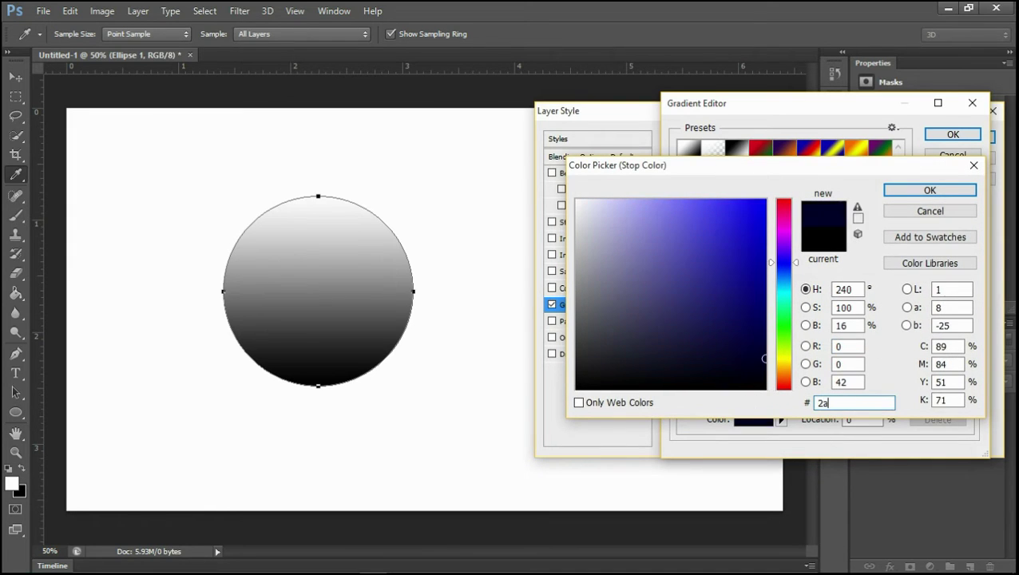
pyautogui.write('2b2d')
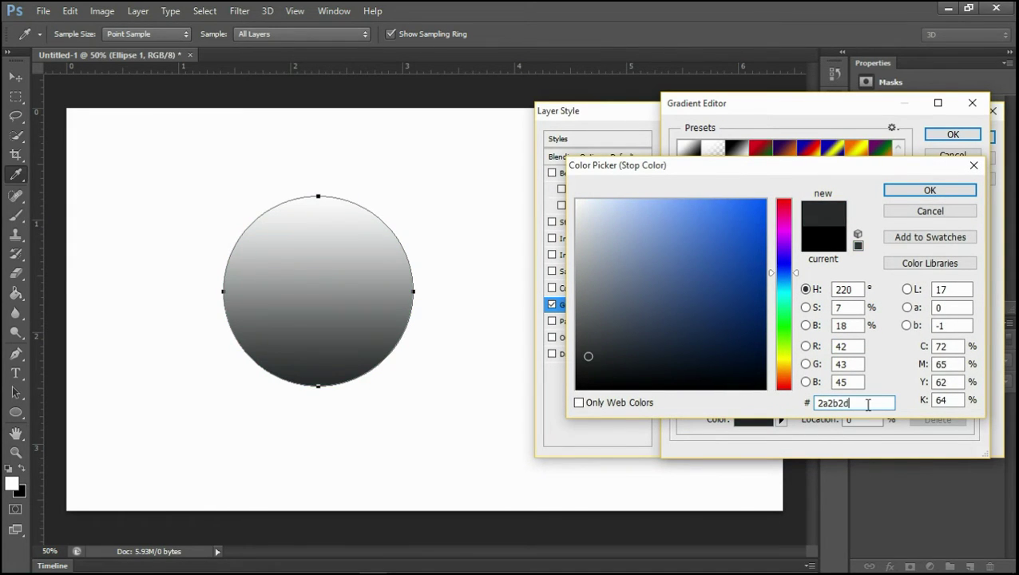
pyautogui.click(929, 190)
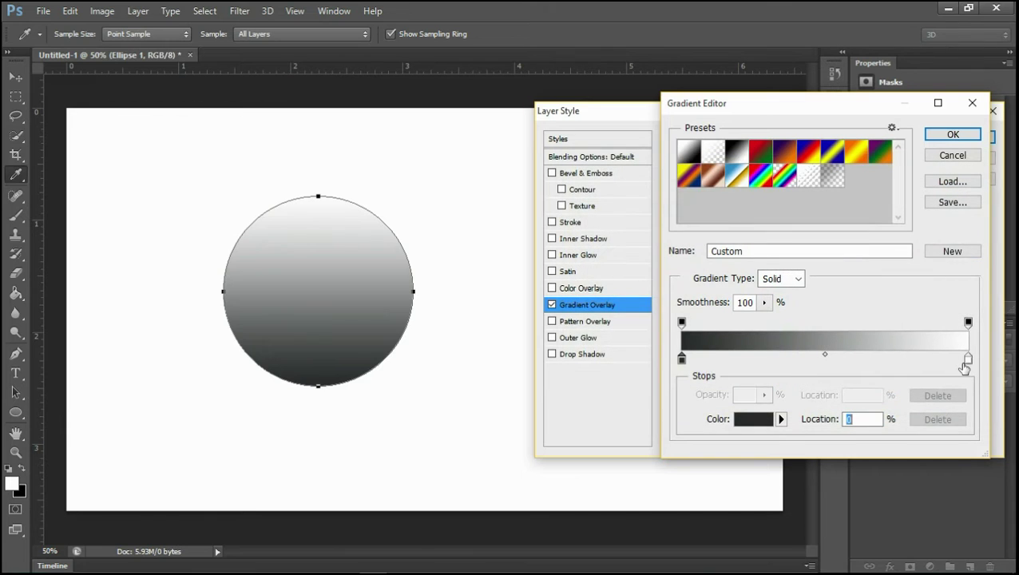
# - Set the gradient's right stop to #40454b and confirm the gradient
pyautogui.doubleClick(968, 358)
pyautogui.click(846, 402)
pyautogui.write('1f1414')
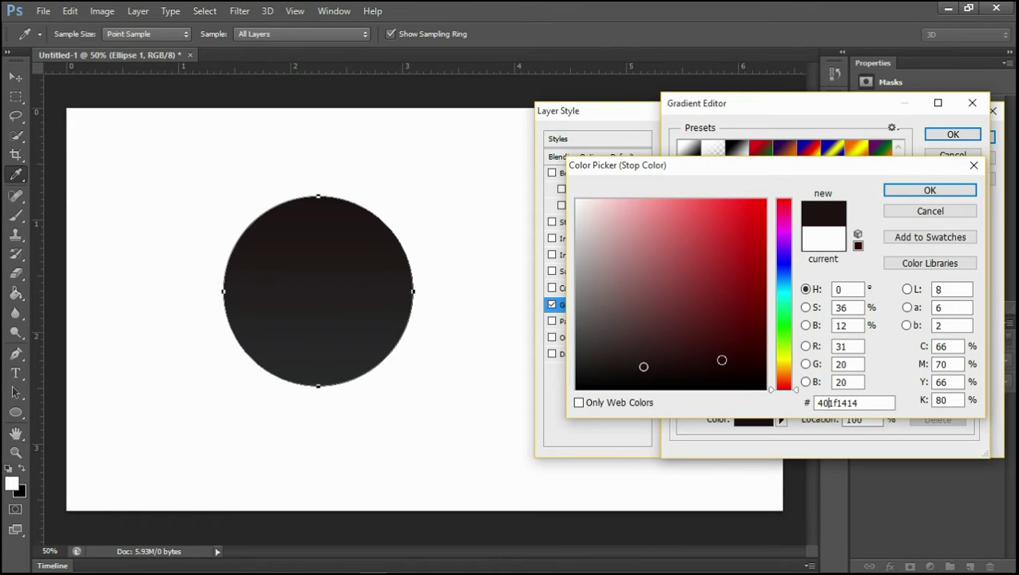
pyautogui.doubleClick(877, 403)
pyautogui.write('4')
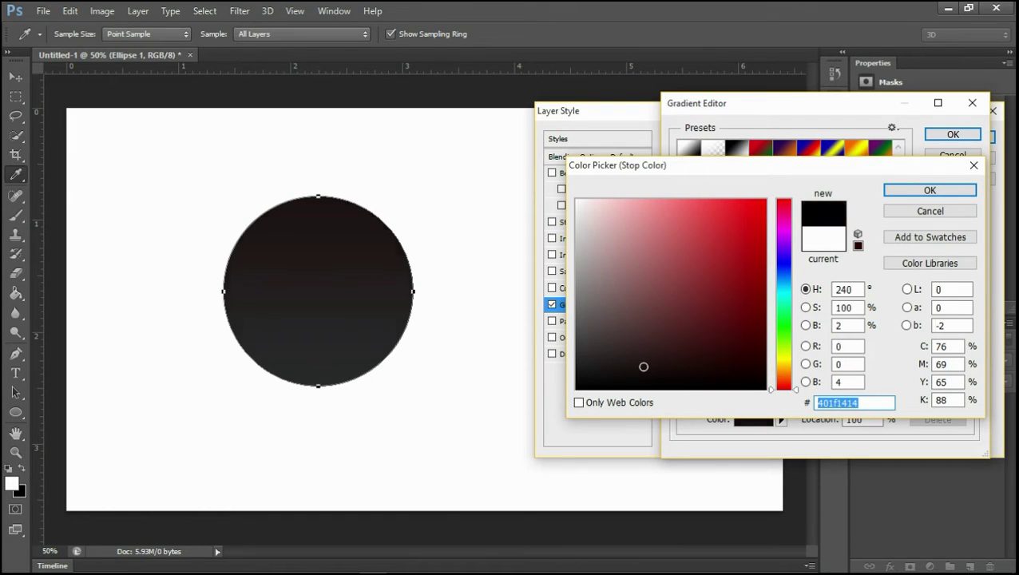
pyautogui.write('0454b')
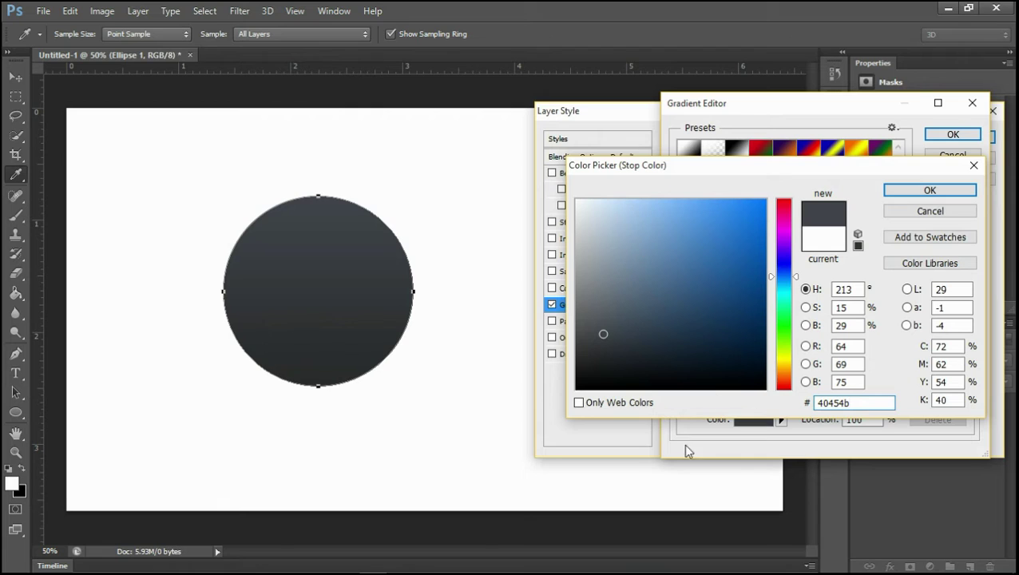
pyautogui.doubleClick(859, 399)
pyautogui.write('404540')
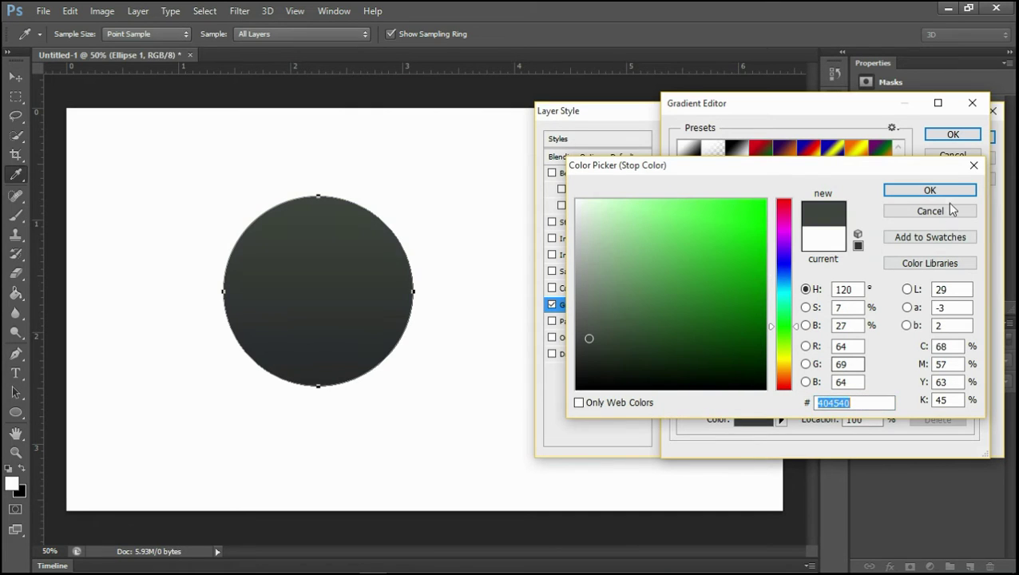
pyautogui.click(871, 408)
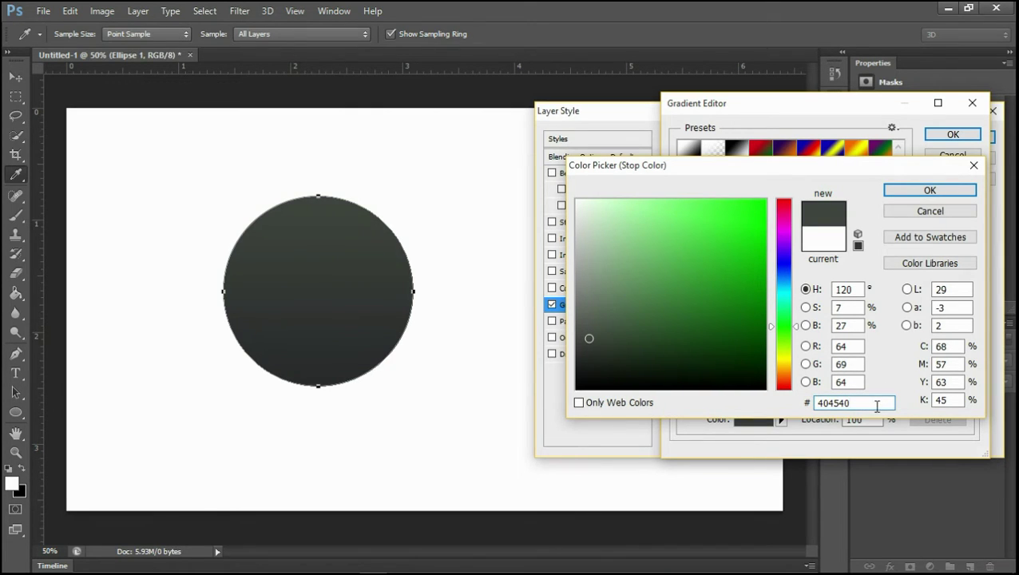
pyautogui.press('BackSpace')
pyautogui.write('b')
pyautogui.click(940, 193)
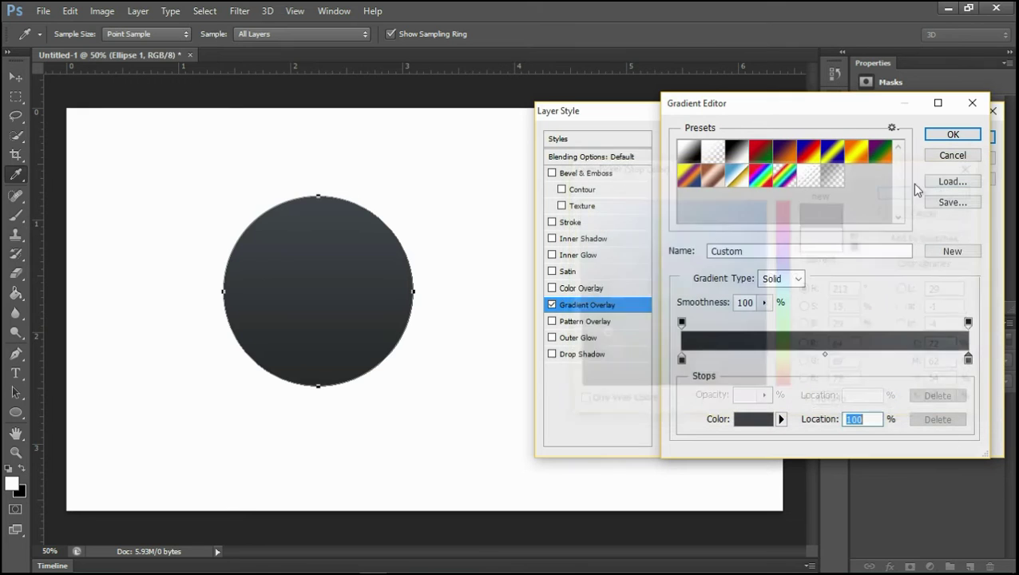
pyautogui.click(953, 134)
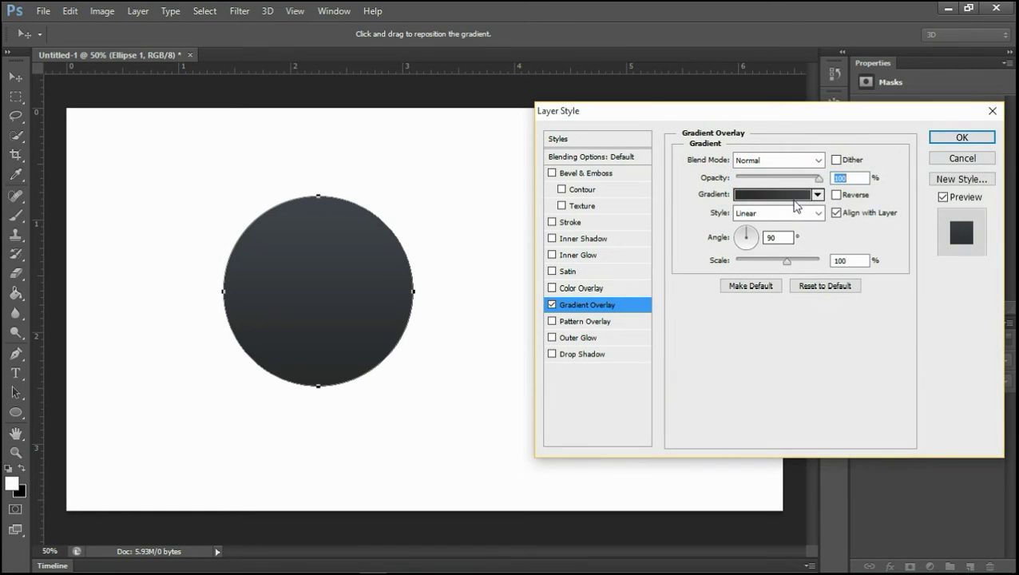
# - Make the gradient Radial and Reversed, and apply the overlay
pyautogui.click(816, 213)
pyautogui.click(771, 247)
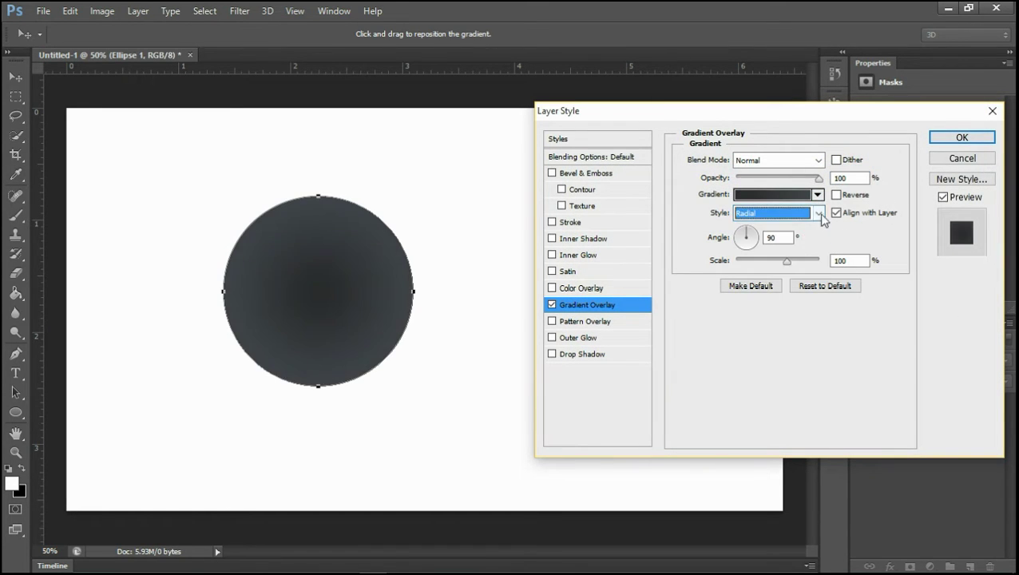
pyautogui.click(836, 195)
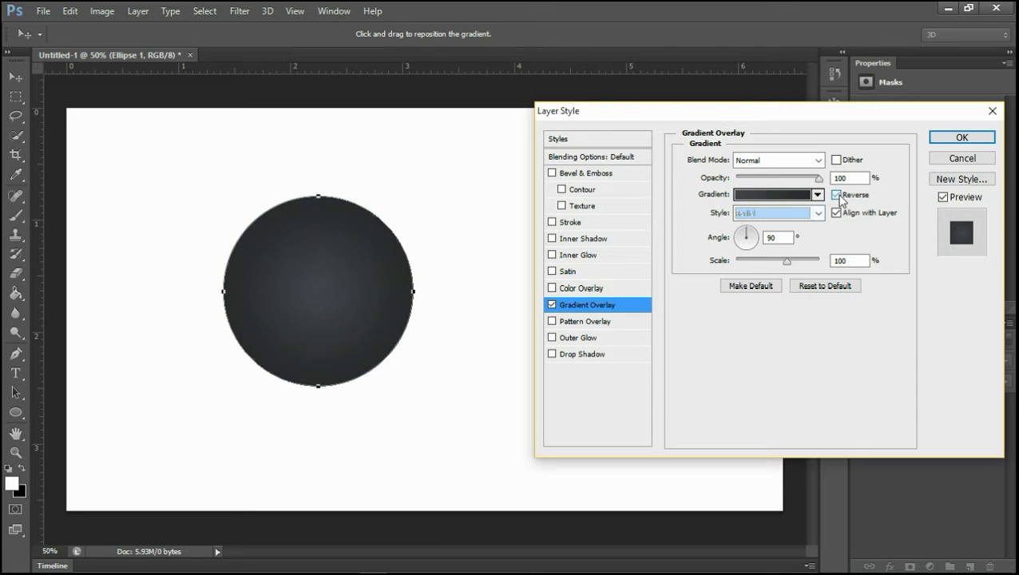
pyautogui.click(962, 139)
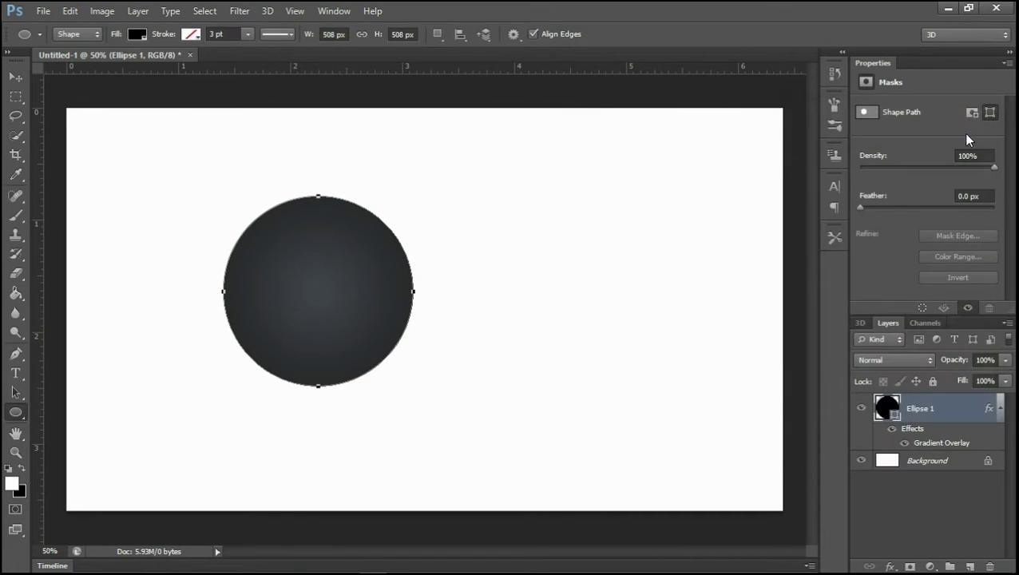
# - Draw a second black circle right of the first and warp it into a thick crescent
pyautogui.click(16, 413)
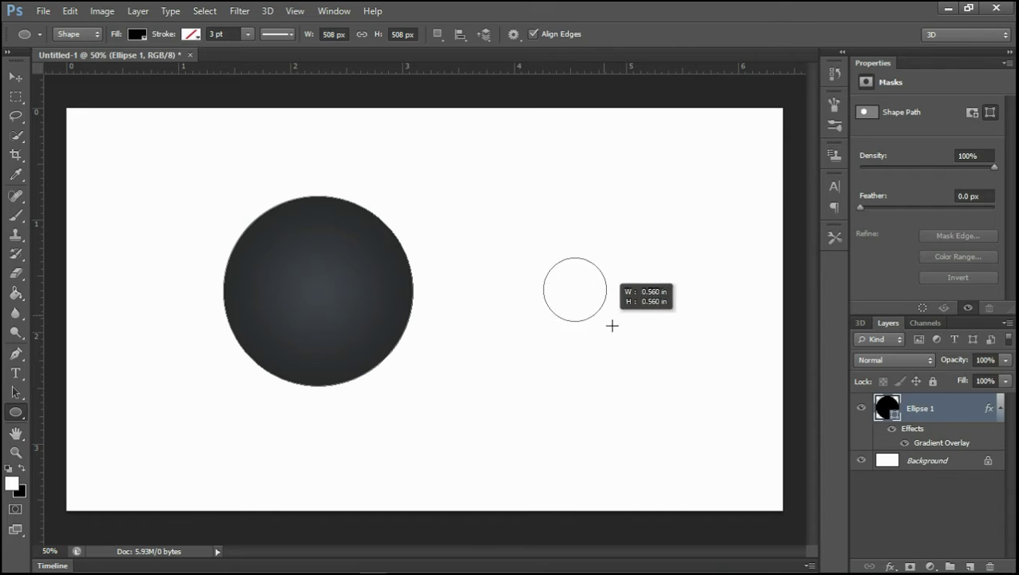
pyautogui.moveTo(577, 288); pyautogui.dragTo(657, 392)
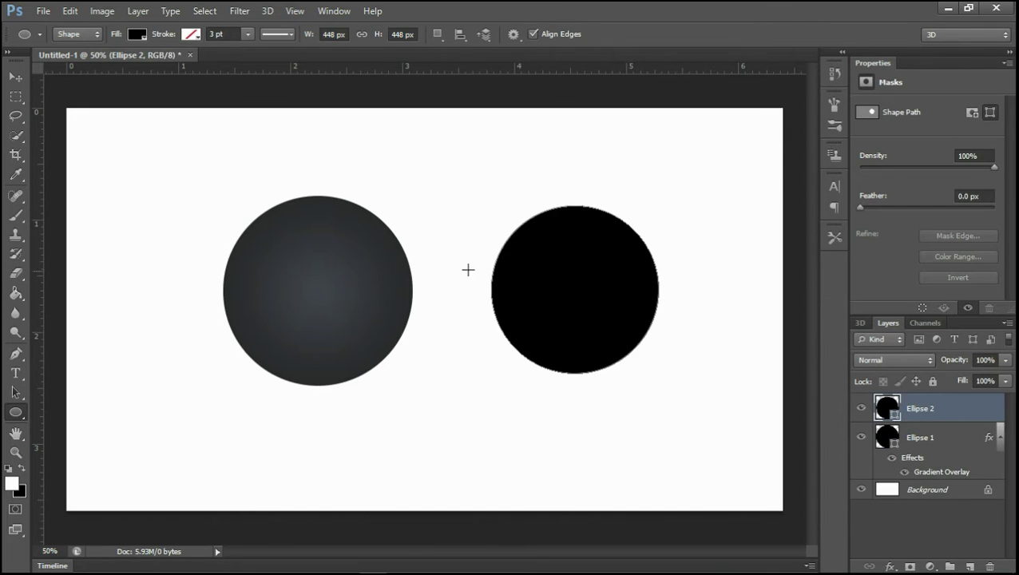
pyautogui.click(69, 11)
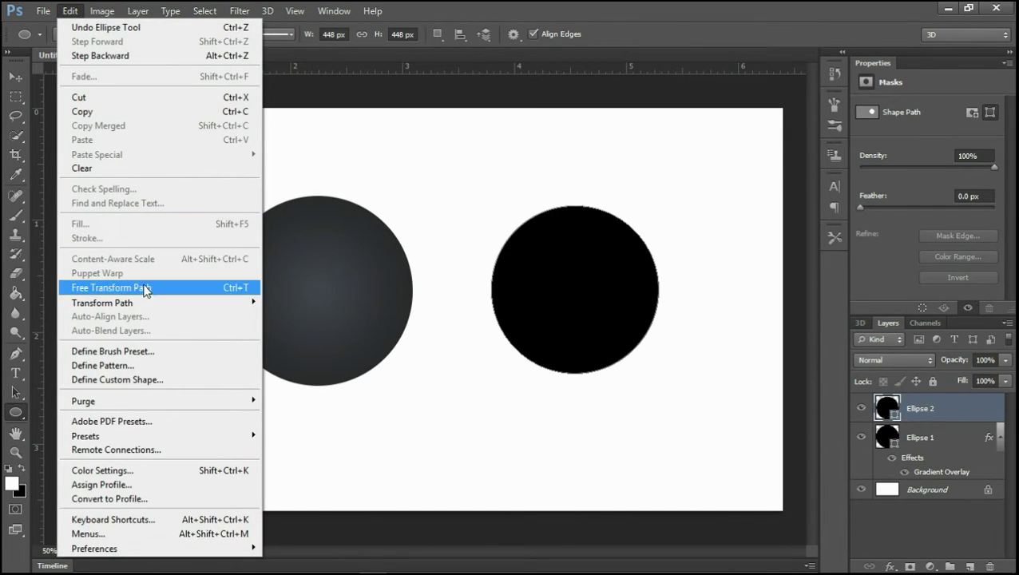
pyautogui.click(190, 289)
pyautogui.rightClick(617, 288)
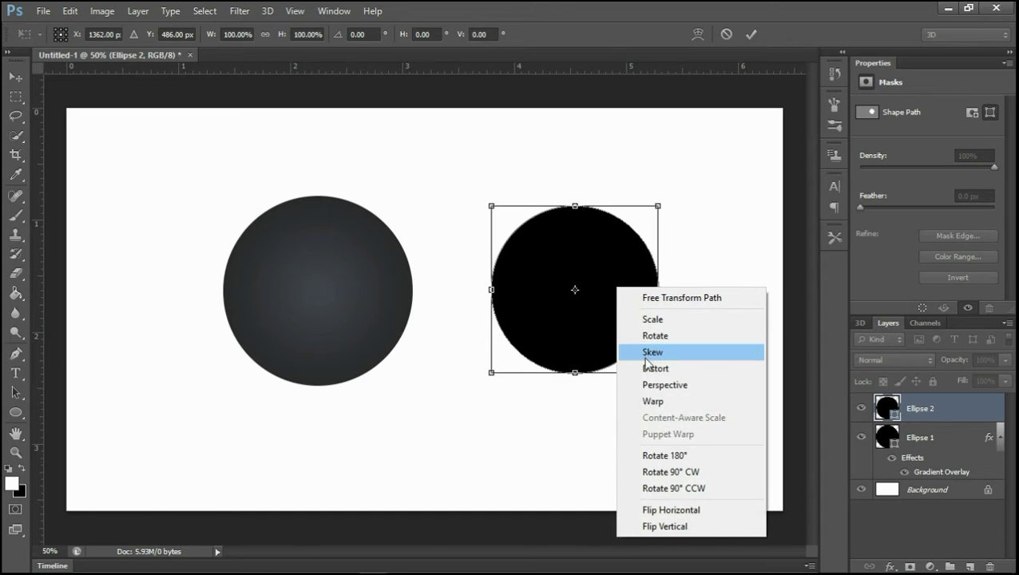
pyautogui.click(667, 401)
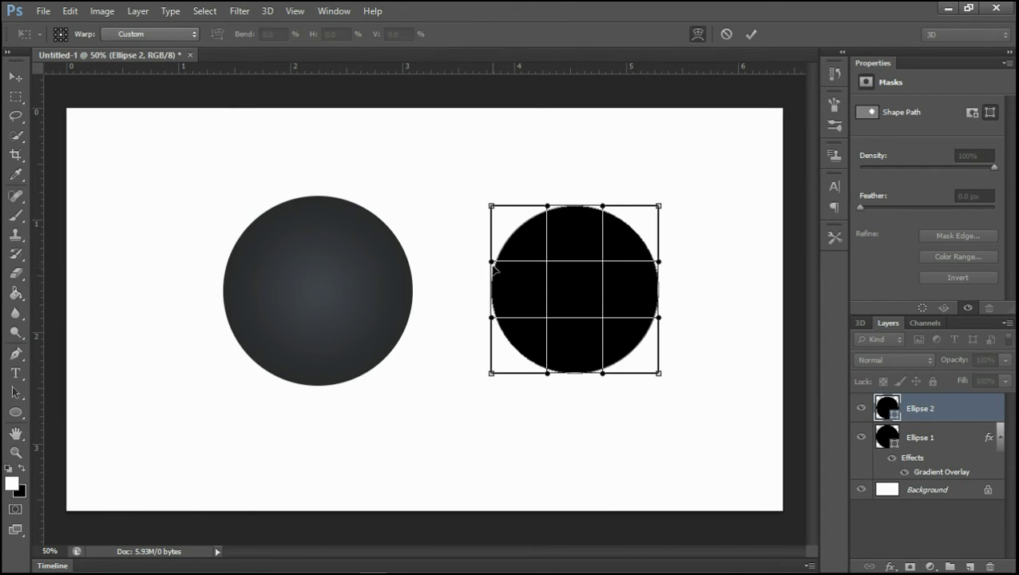
pyautogui.moveTo(493, 265); pyautogui.dragTo(652, 263)
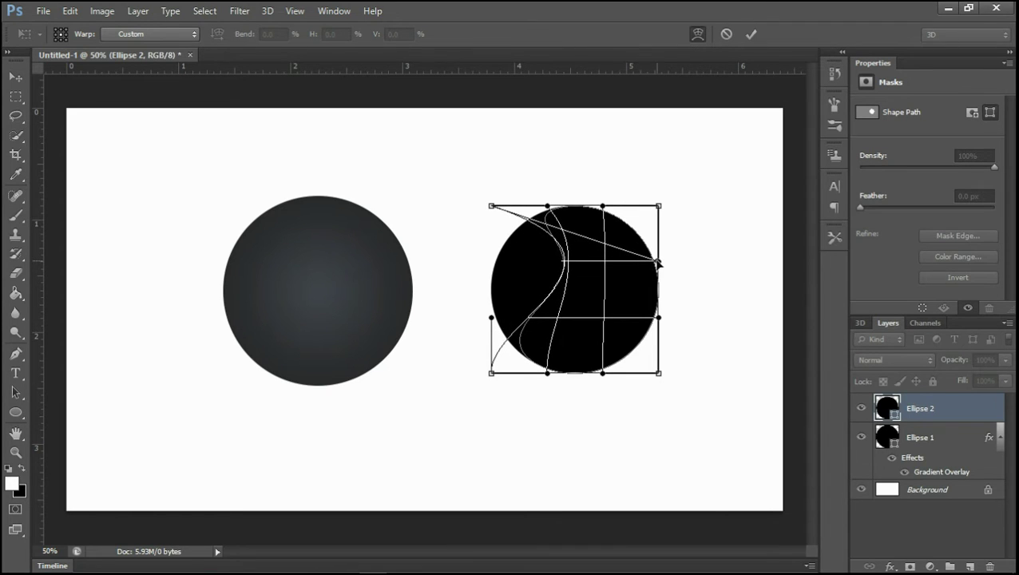
pyautogui.moveTo(491, 319); pyautogui.dragTo(660, 320)
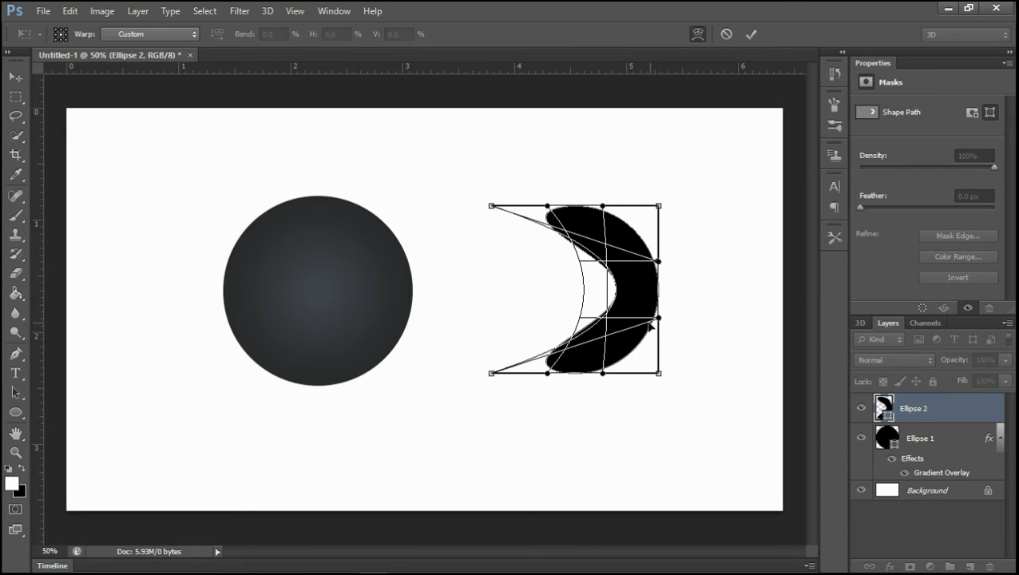
pyautogui.moveTo(607, 298); pyautogui.dragTo(602, 293)
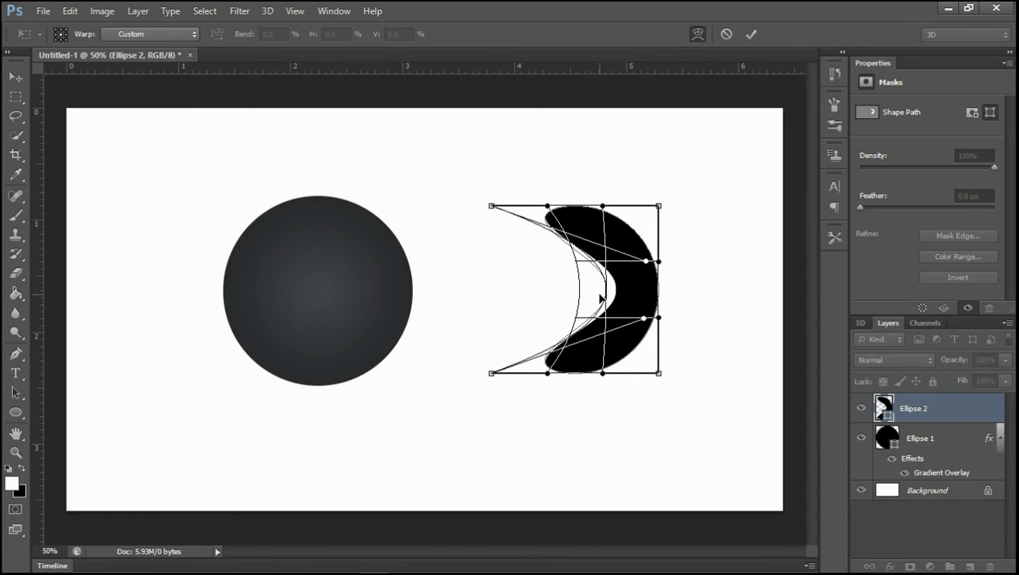
# - Commit the warp, move the crescent onto the circle's top-left, and rotate it about 12°
pyautogui.click(750, 34)
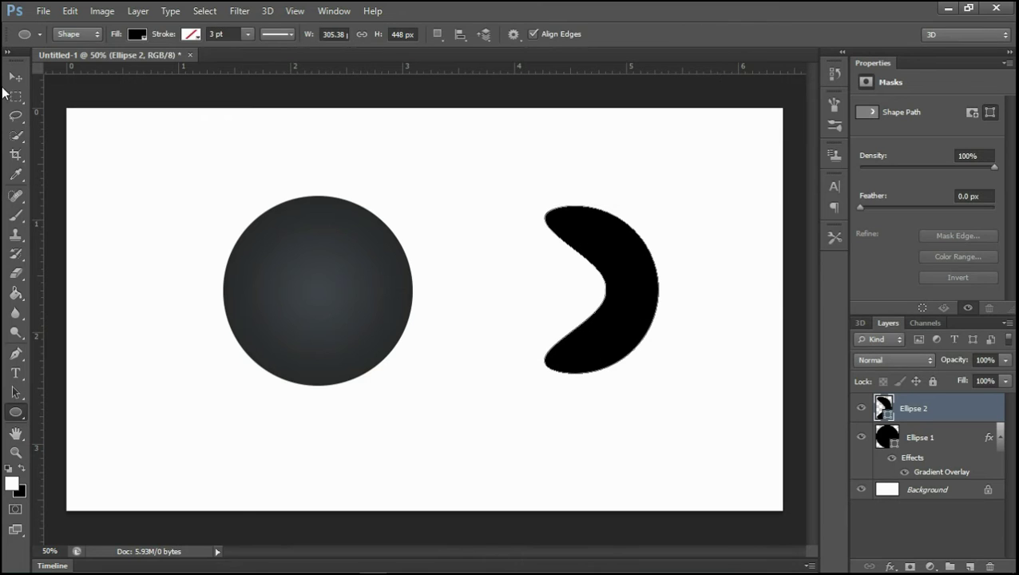
pyautogui.click(15, 77)
pyautogui.moveTo(603, 331)
pyautogui.mouseDown()
pyautogui.moveTo(290, 229)
pyautogui.moveTo(320, 228)
pyautogui.mouseUp()
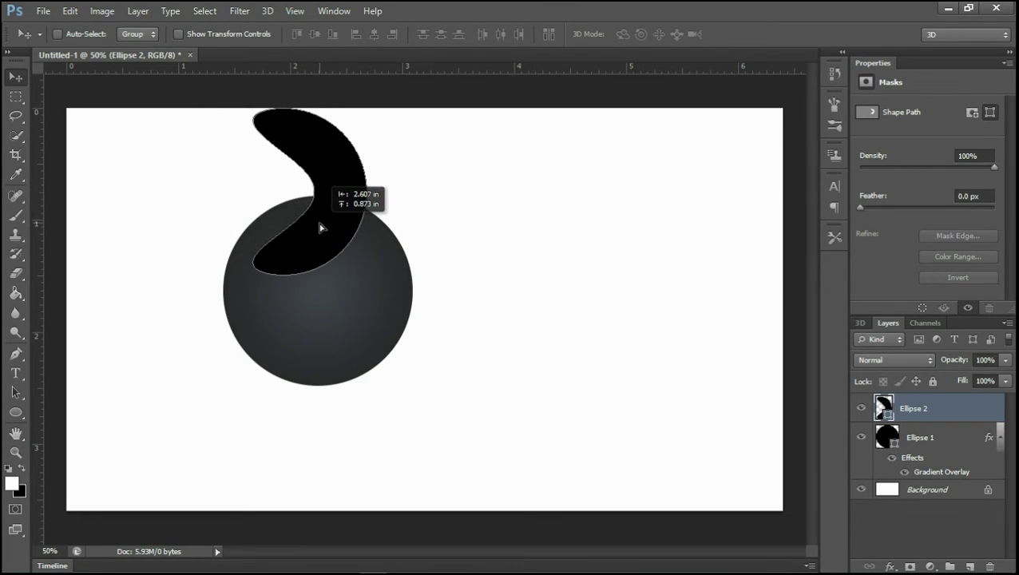
pyautogui.click(44, 11)
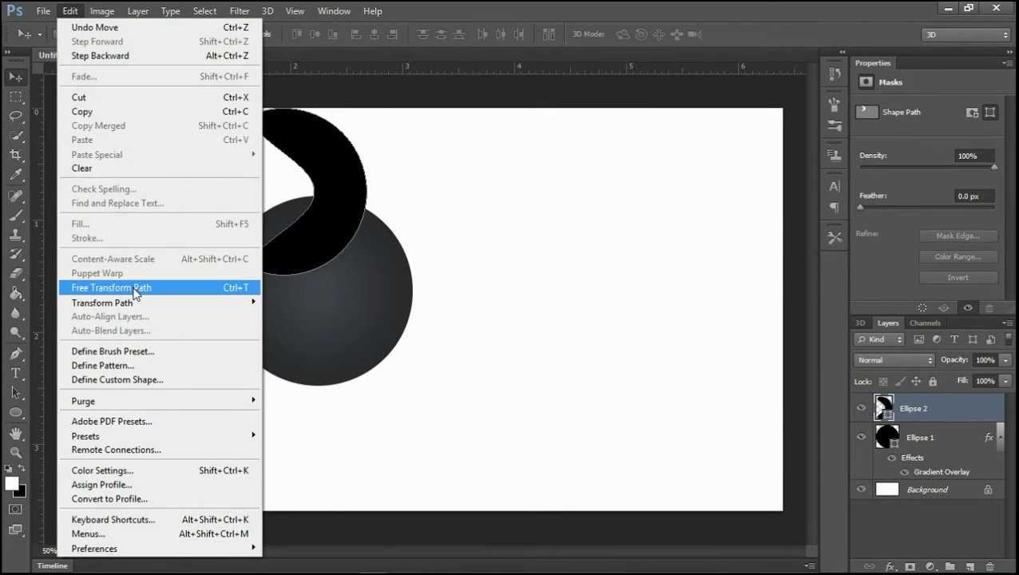
pyautogui.click(128, 289)
pyautogui.moveTo(395, 269); pyautogui.dragTo(411, 249)
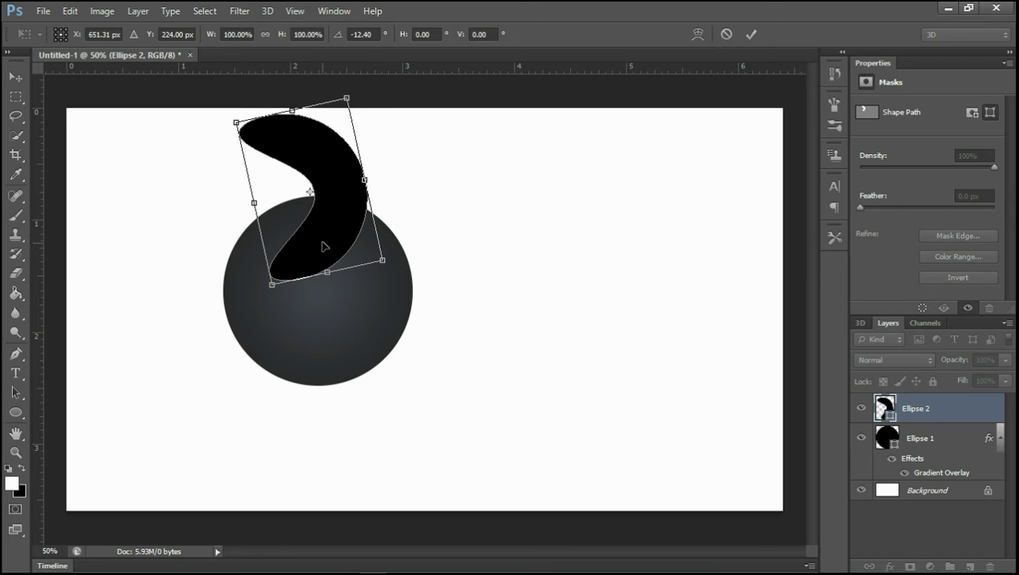
pyautogui.click(751, 36)
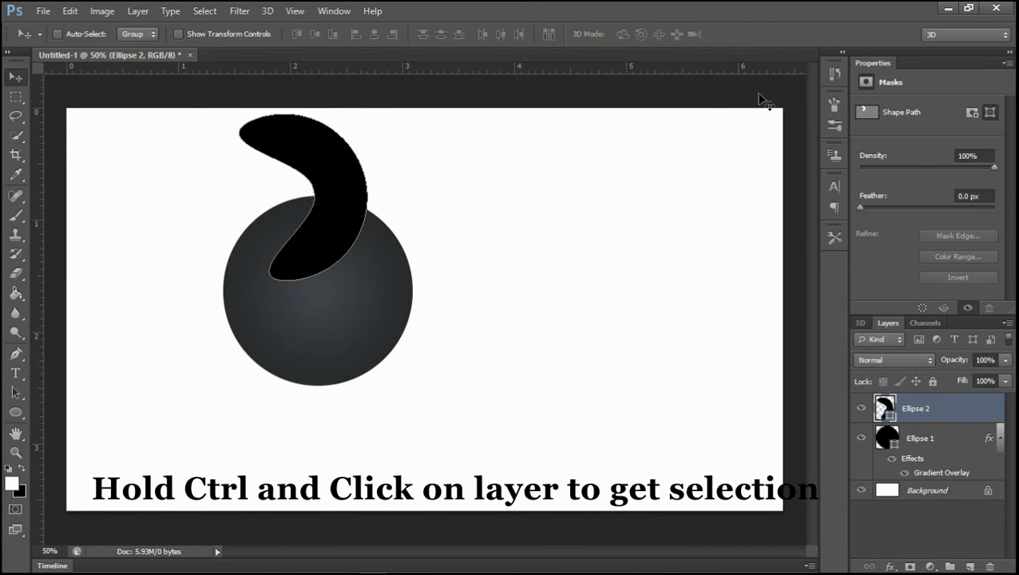
# - Load the crescent's outline as a selection, rasterize Ellipse 1, and deselect
pyautogui.keyDown('ctrl'); pyautogui.click(885, 409); pyautogui.keyUp('ctrl')
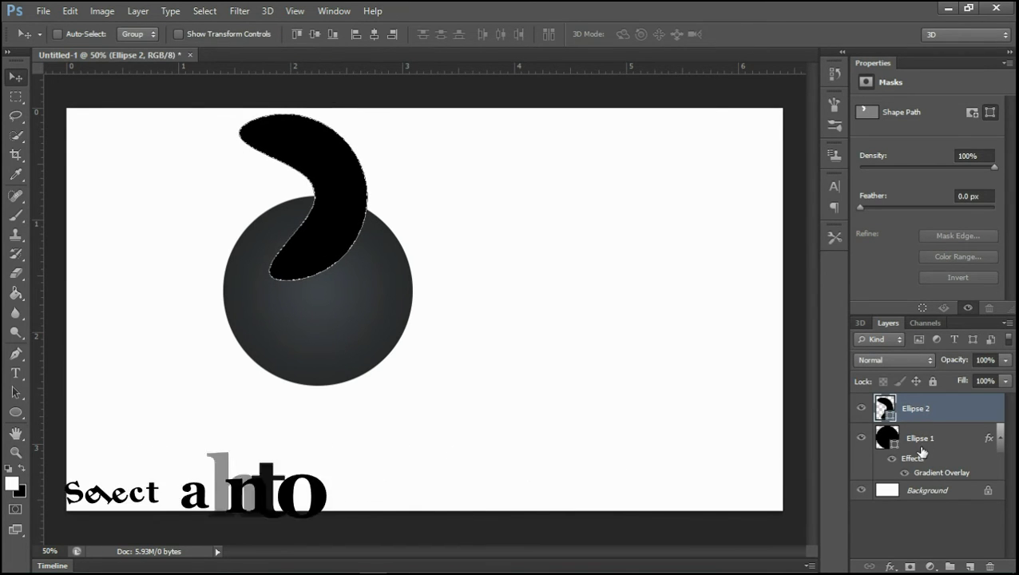
pyautogui.click(917, 441)
pyautogui.rightClick(918, 444)
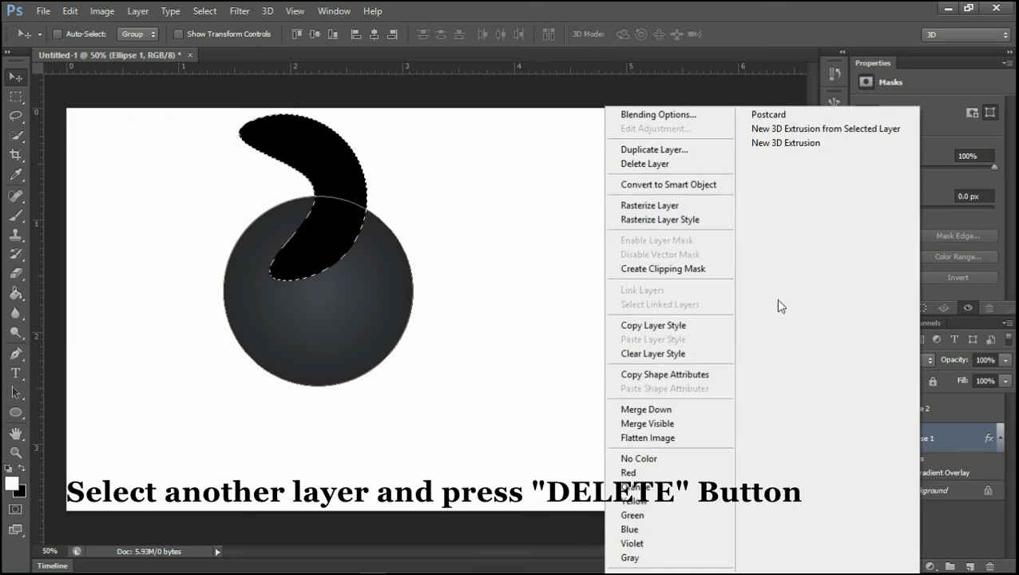
pyautogui.click(689, 208)
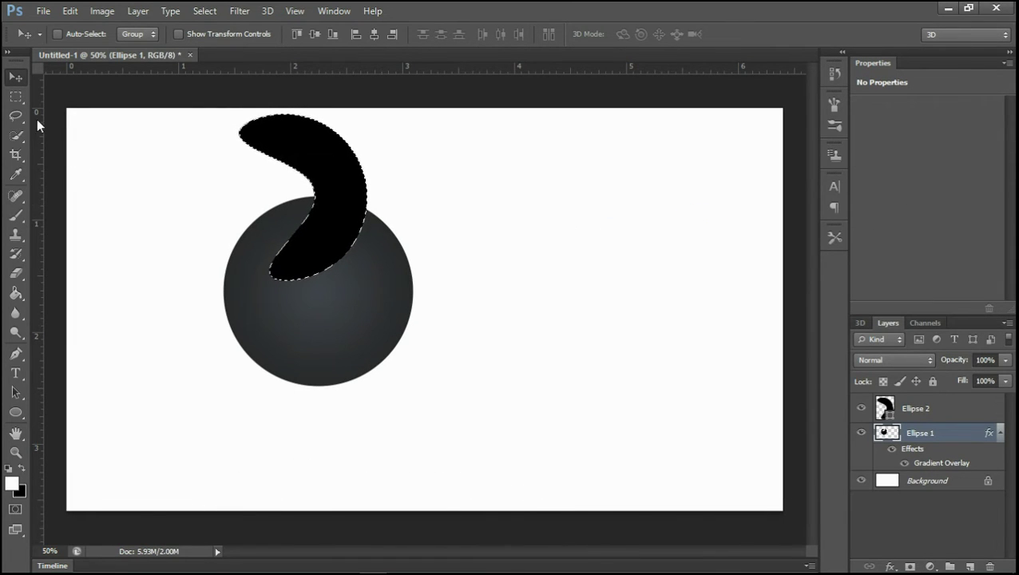
pyautogui.click(22, 94)
pyautogui.rightClick(336, 181)
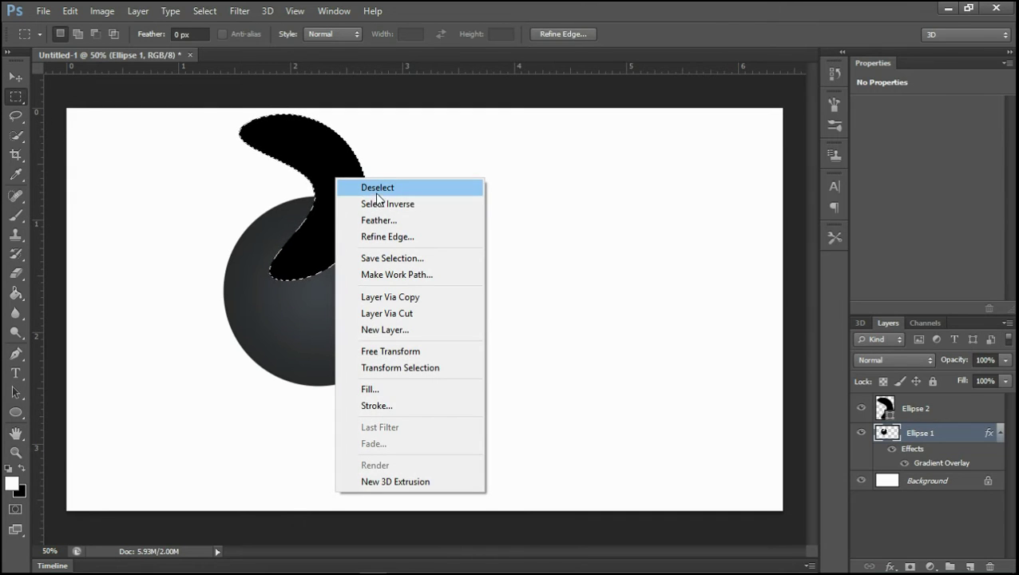
pyautogui.click(378, 191)
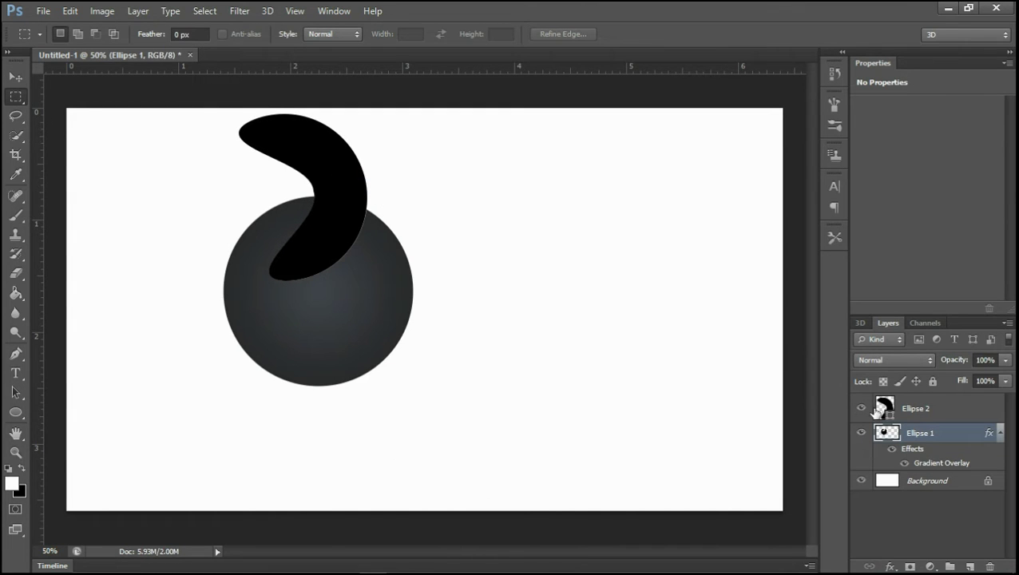
pyautogui.click(878, 408)
# - Move the crescent aside, then rotate it to 47° and place it over the circle's right side
pyautogui.click(16, 76)
pyautogui.moveTo(335, 205)
pyautogui.mouseDown()
pyautogui.moveTo(609, 333)
pyautogui.moveTo(611, 382)
pyautogui.mouseUp()
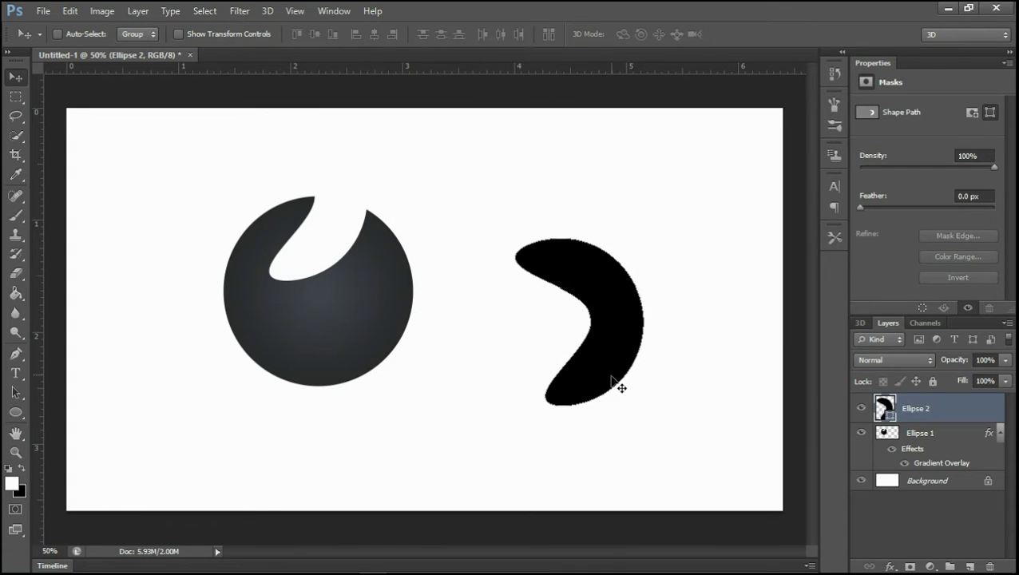
pyautogui.click(71, 10)
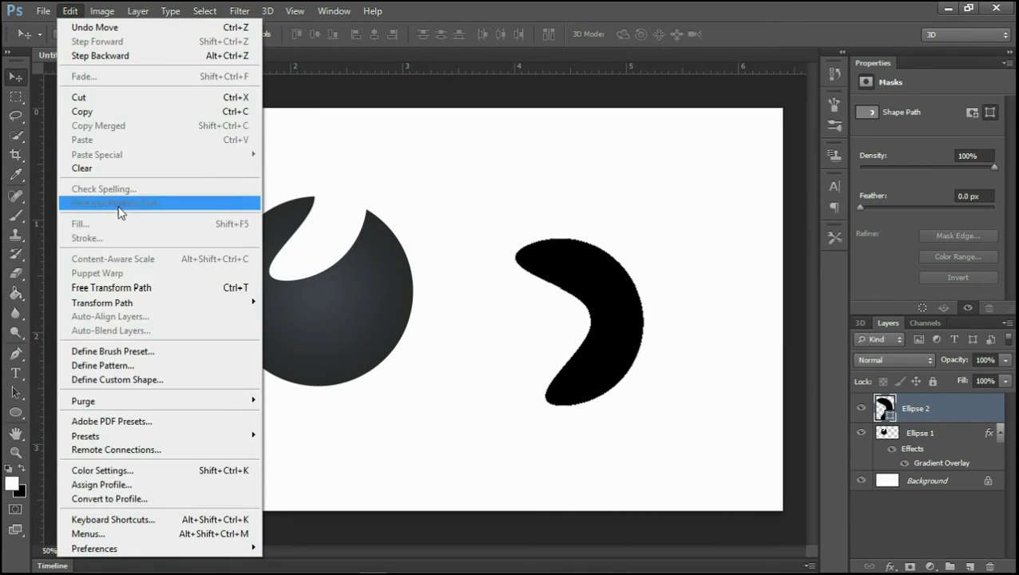
pyautogui.click(129, 287)
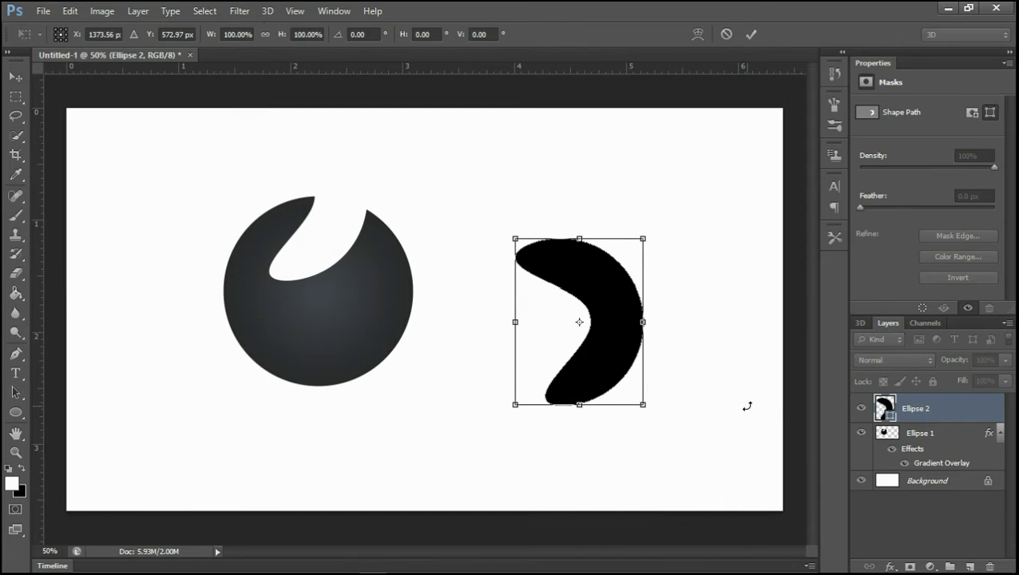
pyautogui.moveTo(743, 405)
pyautogui.mouseDown()
pyautogui.moveTo(718, 439)
pyautogui.moveTo(670, 473)
pyautogui.mouseUp()
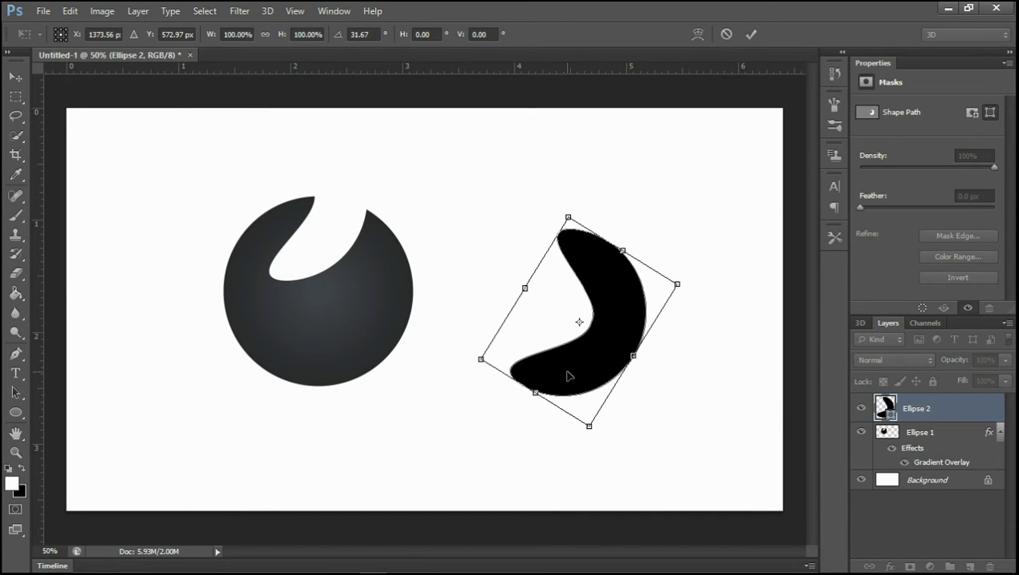
pyautogui.moveTo(569, 375); pyautogui.dragTo(408, 341)
pyautogui.moveTo(643, 409); pyautogui.dragTo(625, 431)
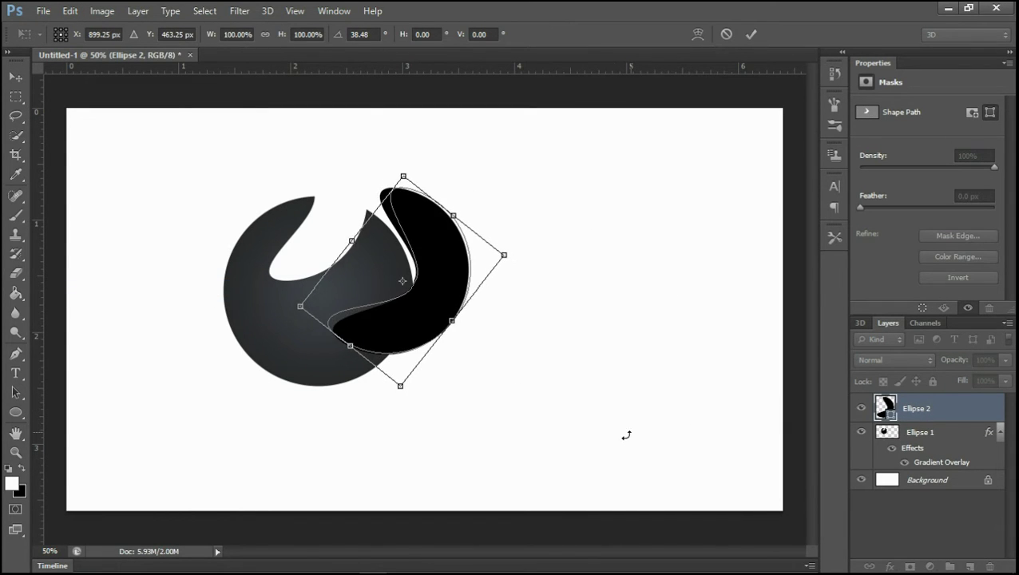
pyautogui.moveTo(450, 278); pyautogui.dragTo(439, 281)
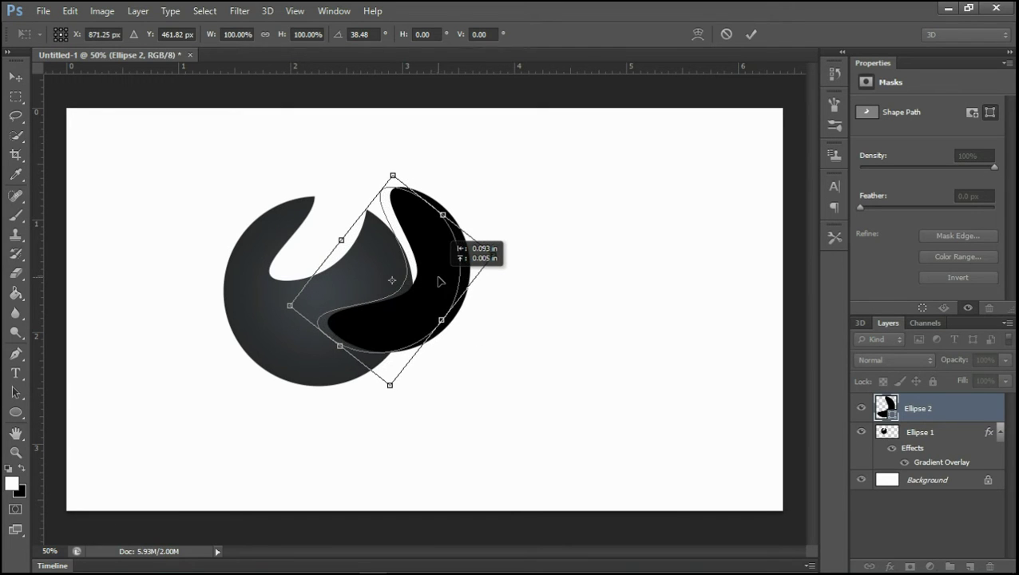
pyautogui.moveTo(582, 314); pyautogui.dragTo(577, 343)
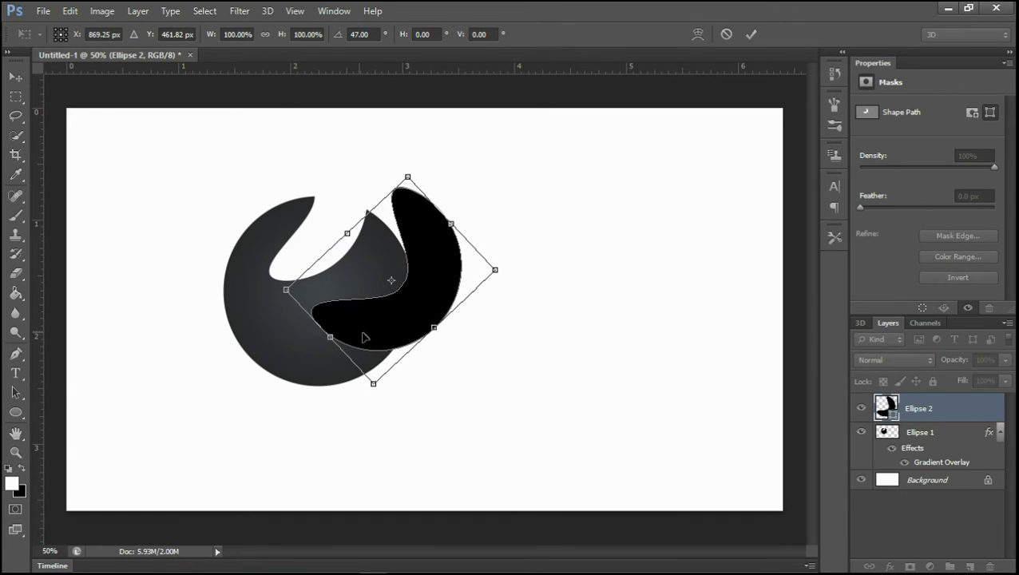
pyautogui.moveTo(364, 337); pyautogui.dragTo(386, 337)
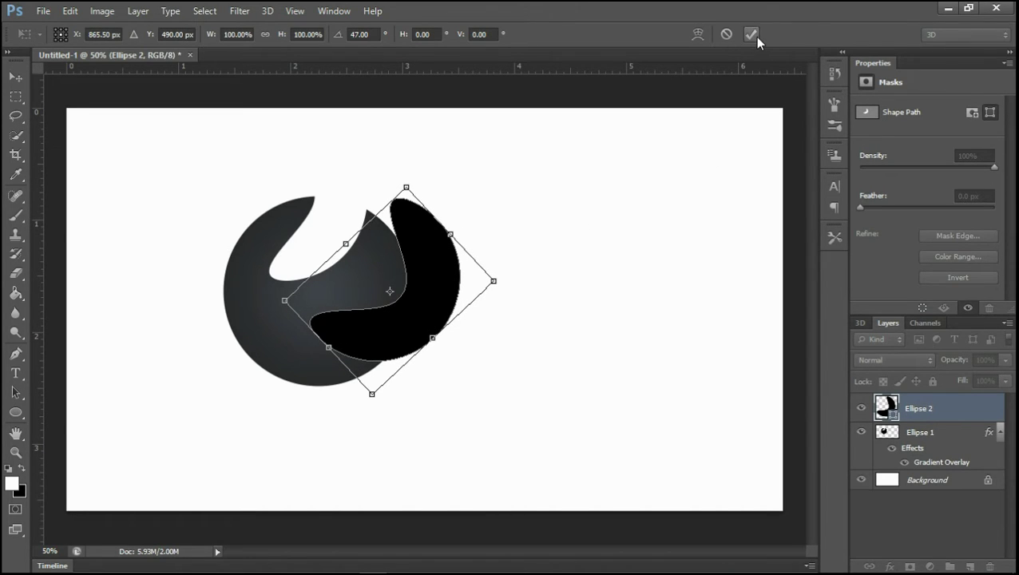
# - Warp the boomerang into a slimmer, upward-curving hook and commit the warp
pyautogui.rightClick(417, 238)
pyautogui.click(450, 353)
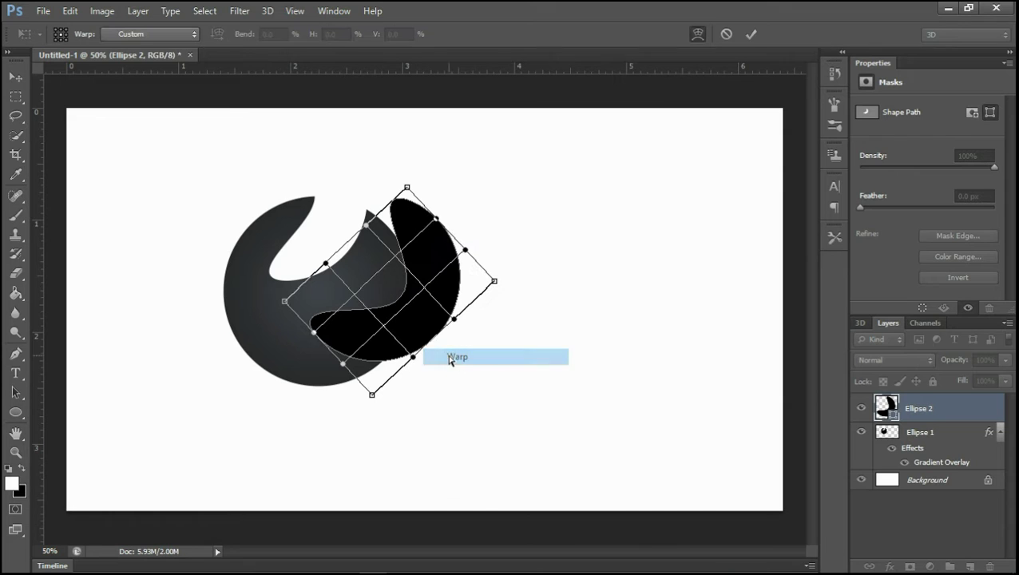
pyautogui.moveTo(412, 191); pyautogui.dragTo(452, 188)
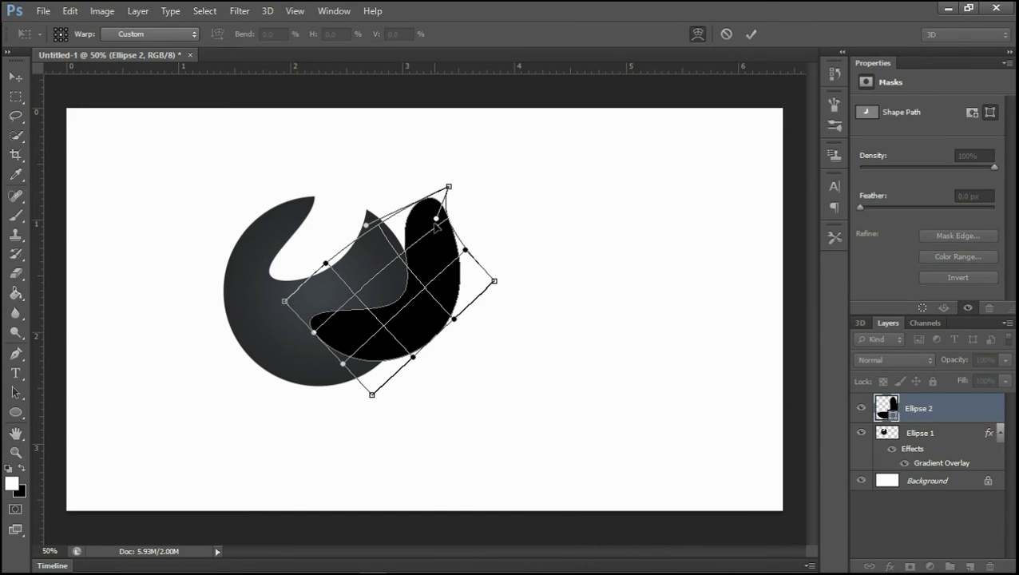
pyautogui.moveTo(401, 261); pyautogui.dragTo(412, 260)
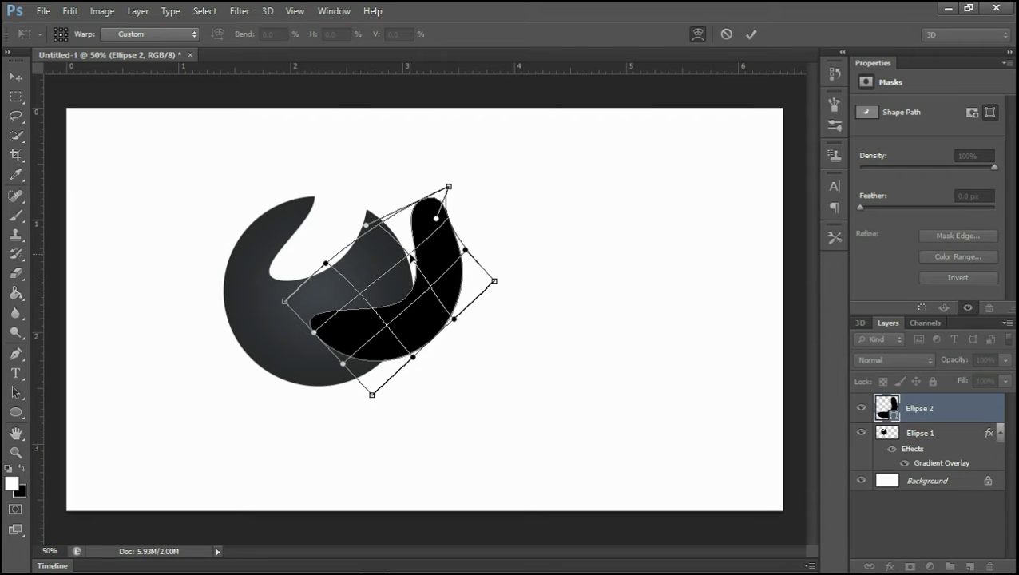
pyautogui.moveTo(410, 257); pyautogui.dragTo(412, 259)
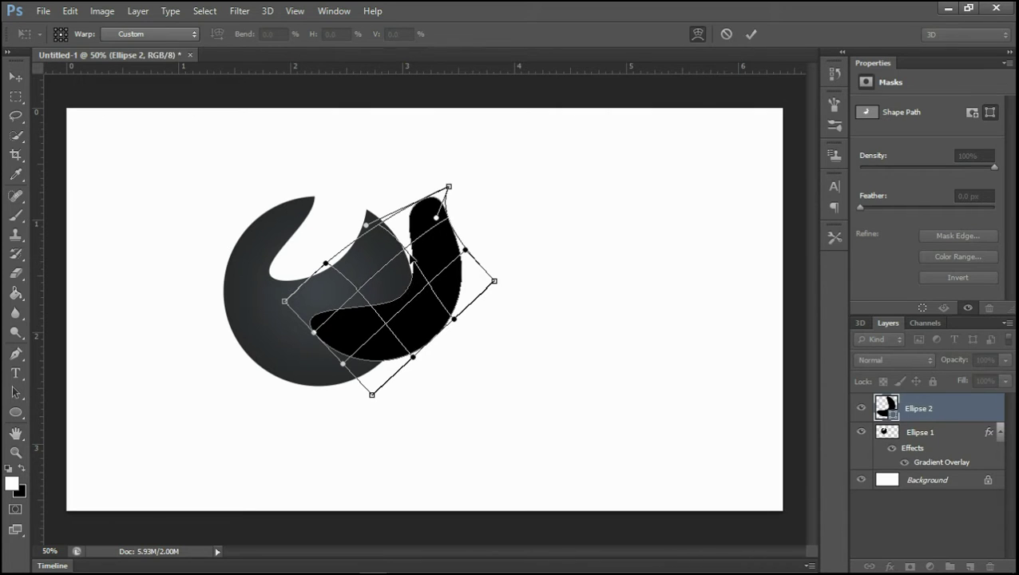
pyautogui.moveTo(453, 321); pyautogui.dragTo(440, 300)
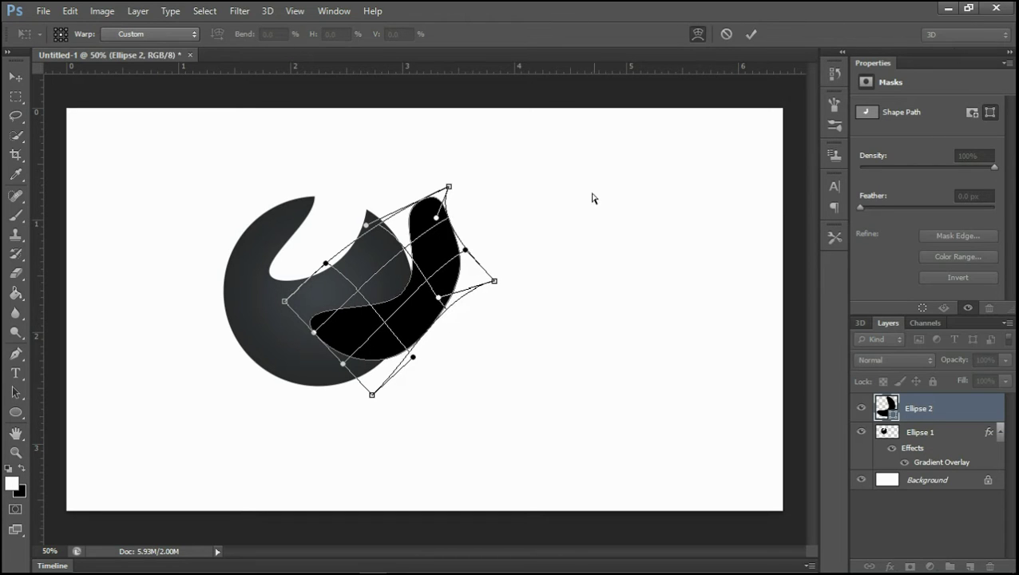
pyautogui.click(751, 32)
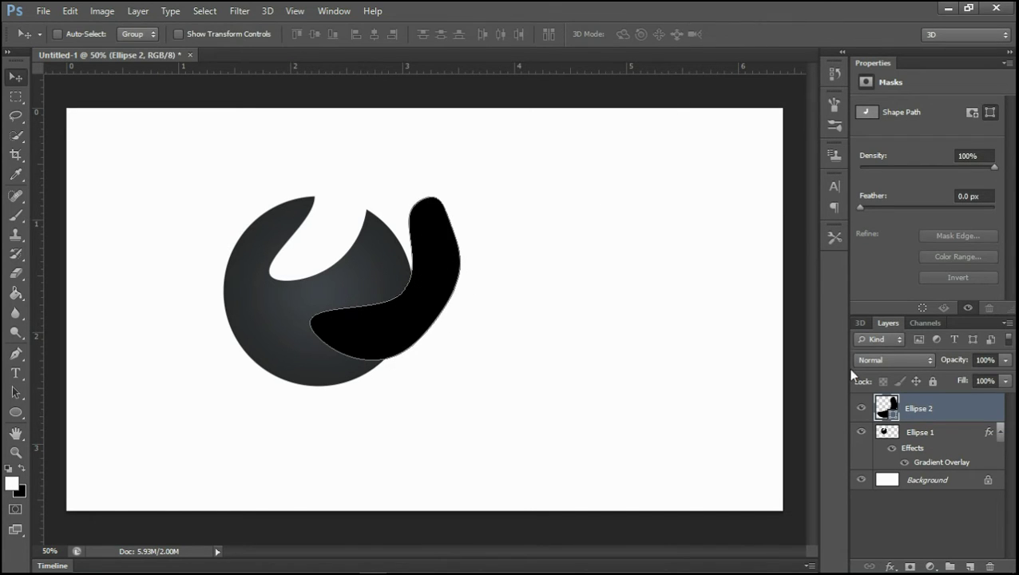
# - Cut the boomerang's outline out of Ellipse 1's right side, then deselect
pyautogui.keyDown('ctrl'); pyautogui.click(892, 409); pyautogui.keyUp('ctrl')
pyautogui.click(925, 432)
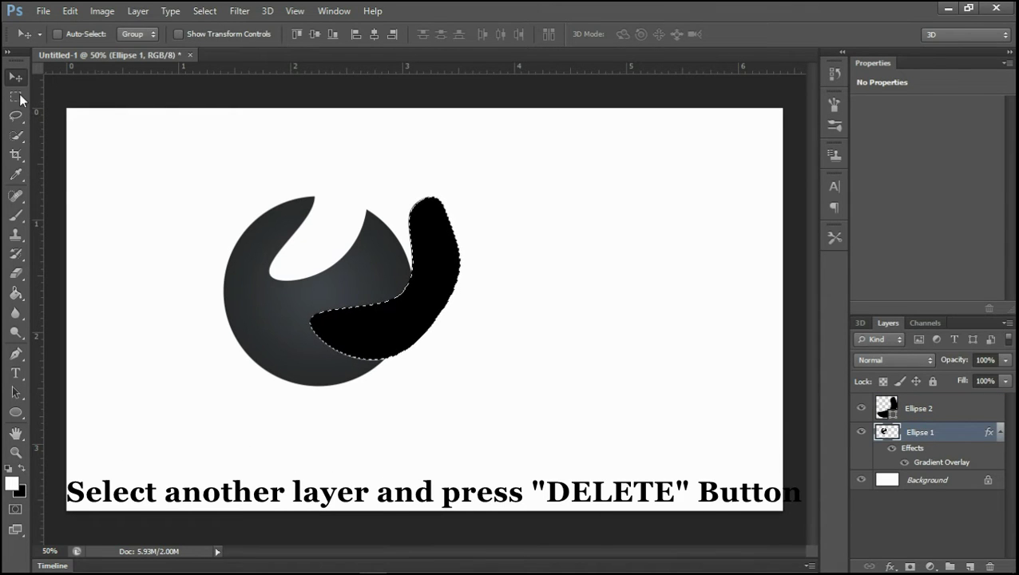
pyautogui.click(16, 96)
pyautogui.rightClick(415, 244)
pyautogui.click(451, 251)
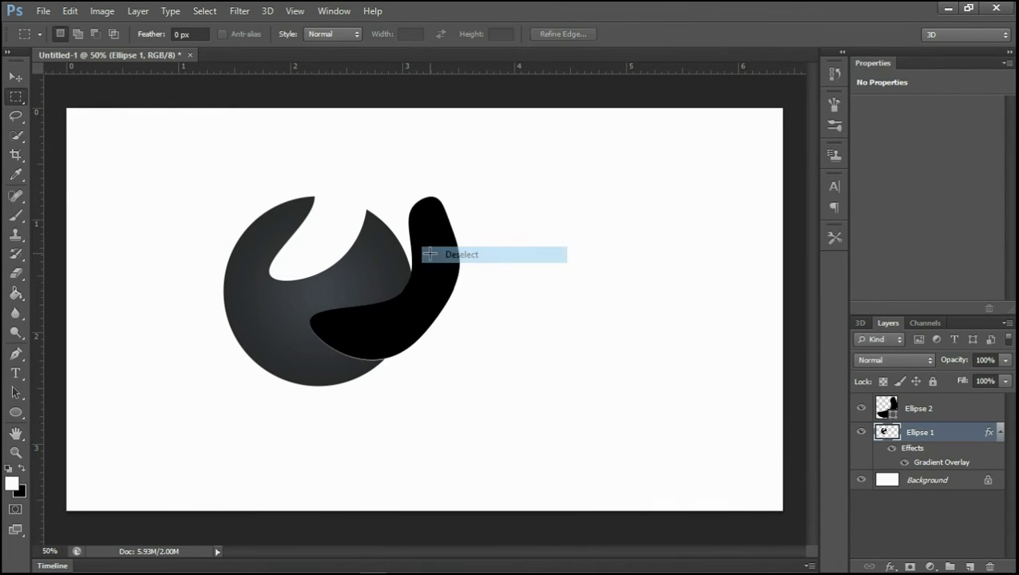
# - Hide and delete the Ellipse 2 layer
pyautogui.click(860, 409)
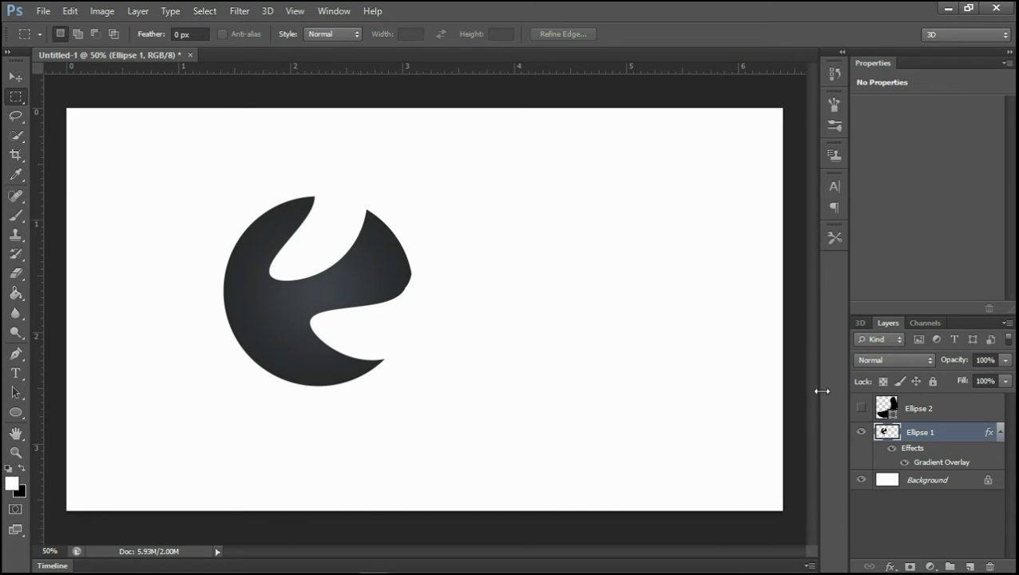
pyautogui.rightClick(961, 417)
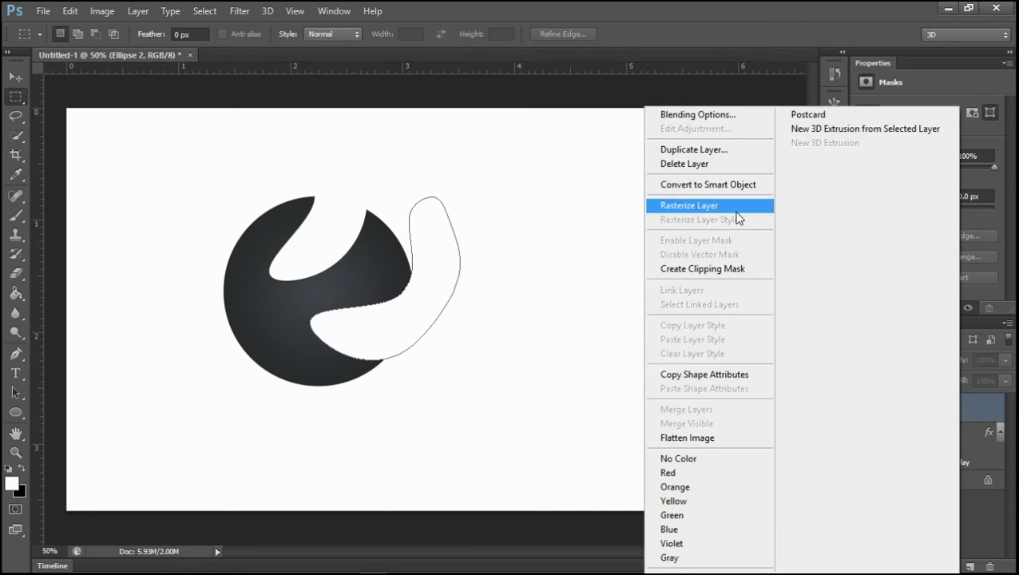
pyautogui.click(726, 165)
pyautogui.click(464, 229)
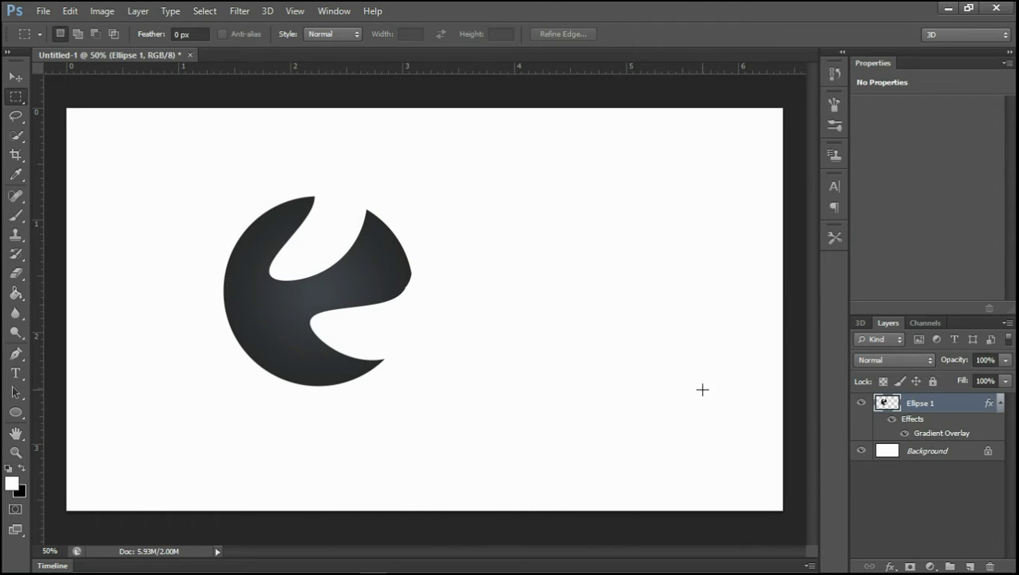
pyautogui.click(16, 412)
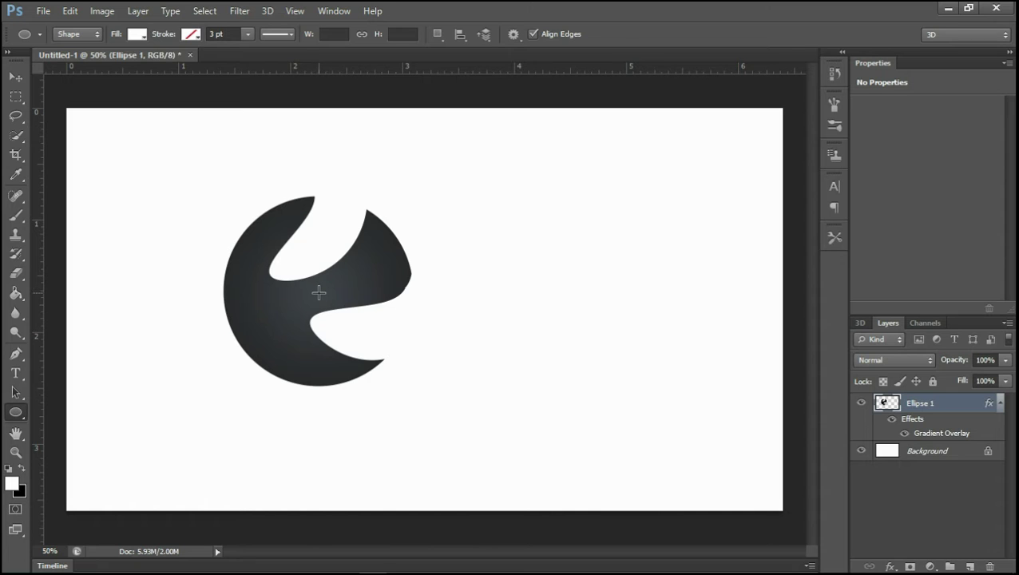
# - Draw a white 496 px circle, Ellipse 2, covering the dark logo circle
pyautogui.moveTo(318, 293); pyautogui.dragTo(410, 406)
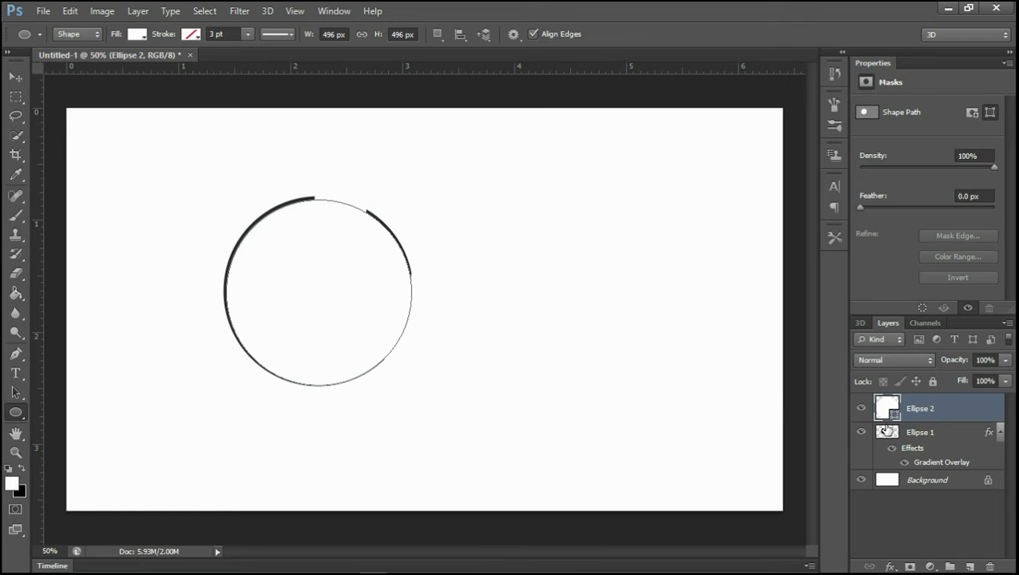
pyautogui.rightClick(930, 417)
# - Add a Gradient Overlay to Ellipse 2 with its left stop set to #b9f10c
pyautogui.click(698, 114)
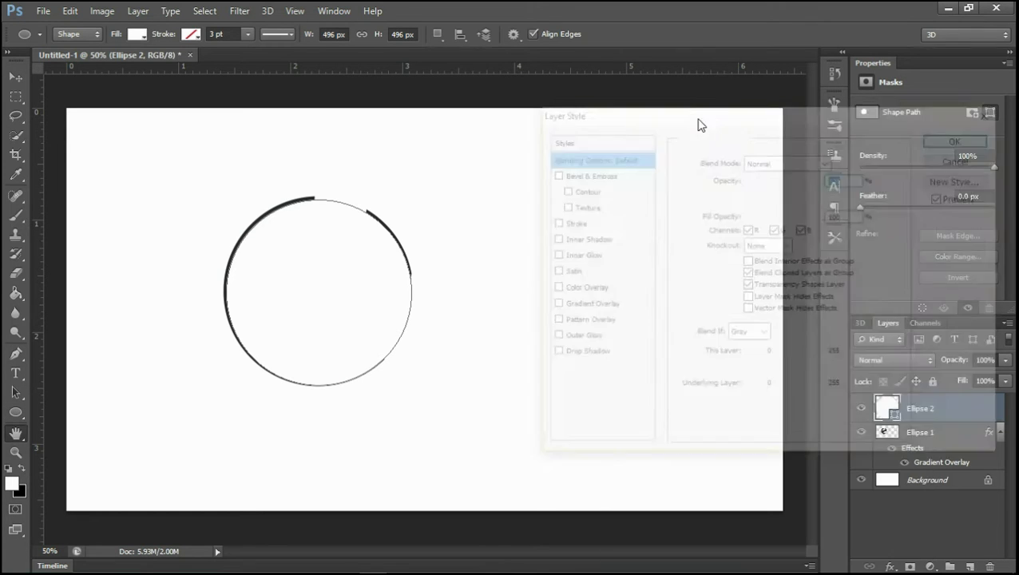
pyautogui.click(611, 304)
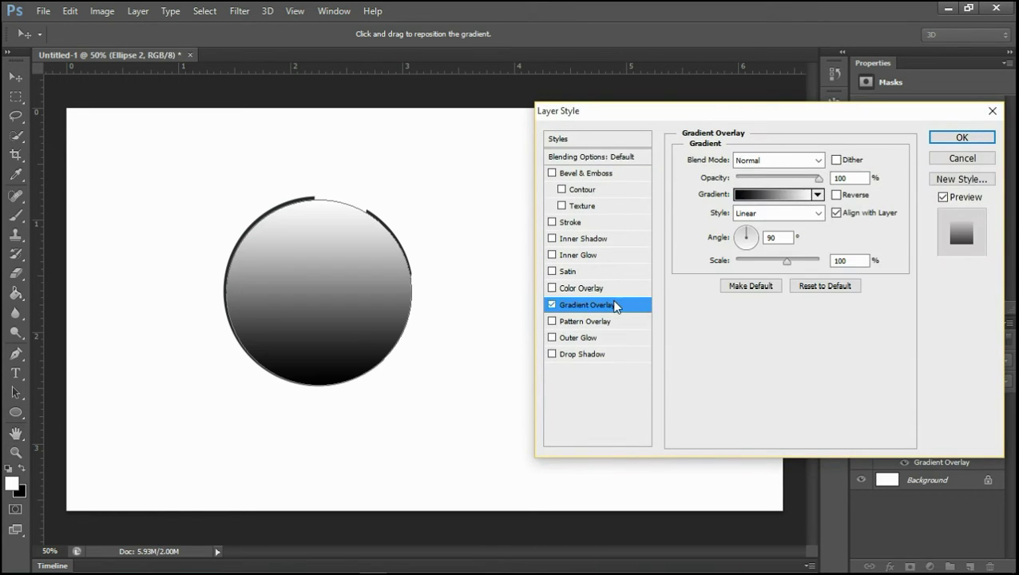
pyautogui.click(782, 189)
pyautogui.doubleClick(681, 360)
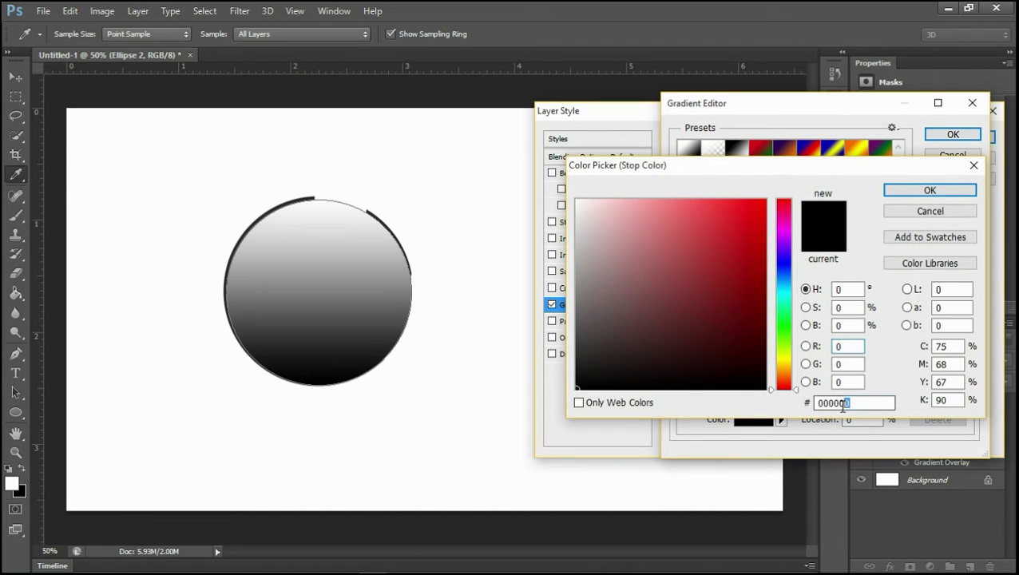
pyautogui.moveTo(843, 405); pyautogui.dragTo(788, 407)
pyautogui.write('5')
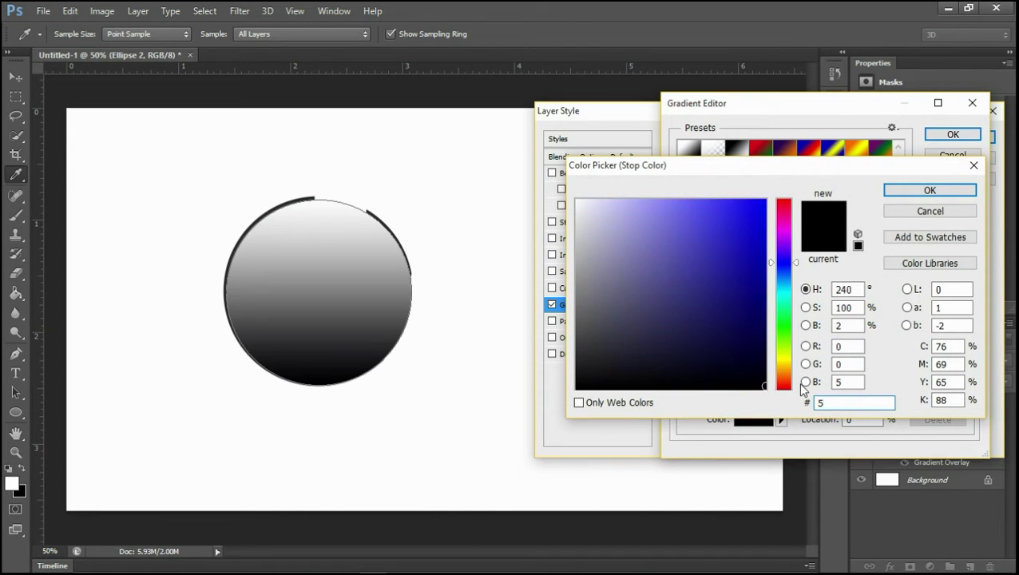
pyautogui.write('9f1')
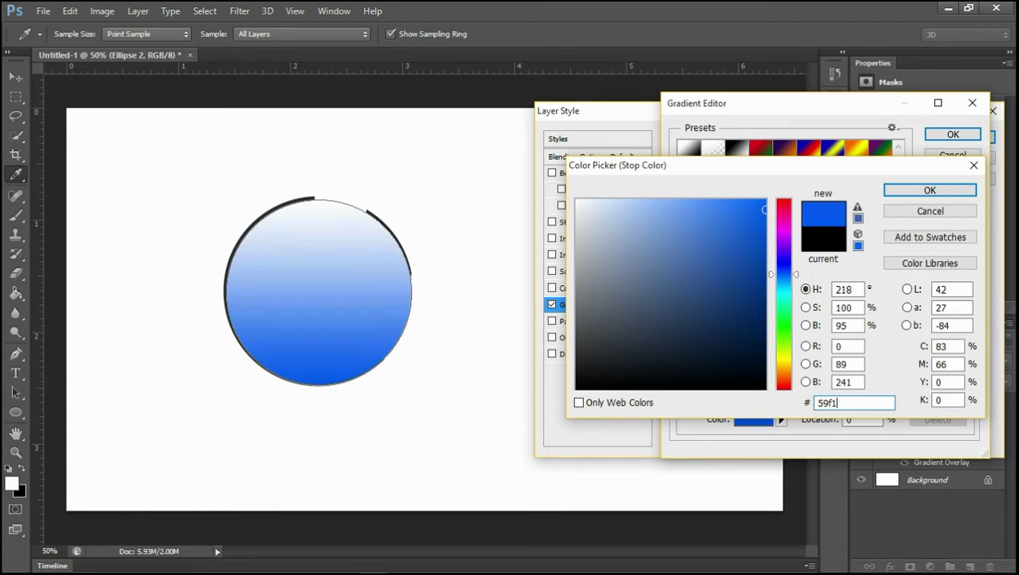
pyautogui.write('0c')
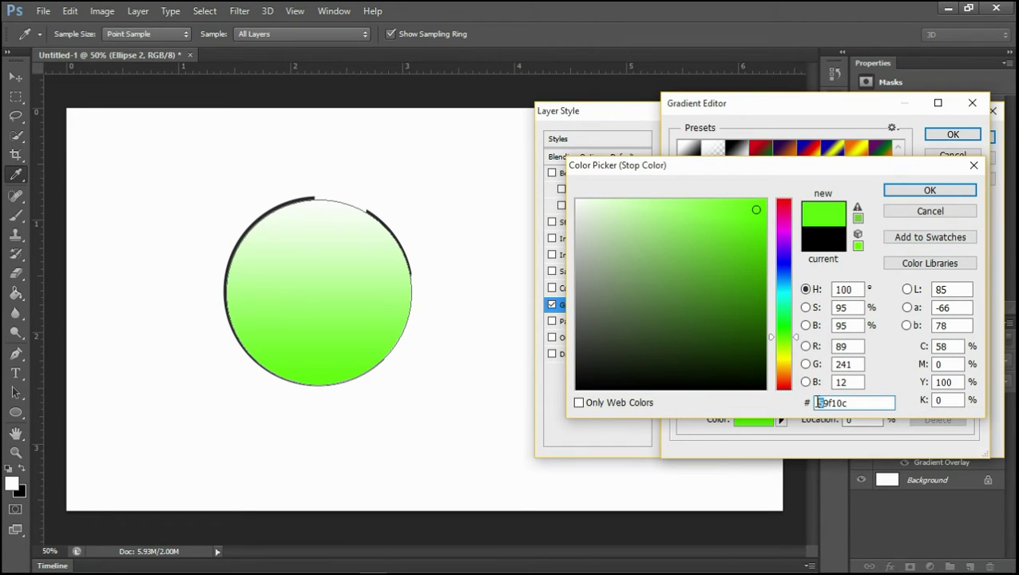
pyautogui.write('b')
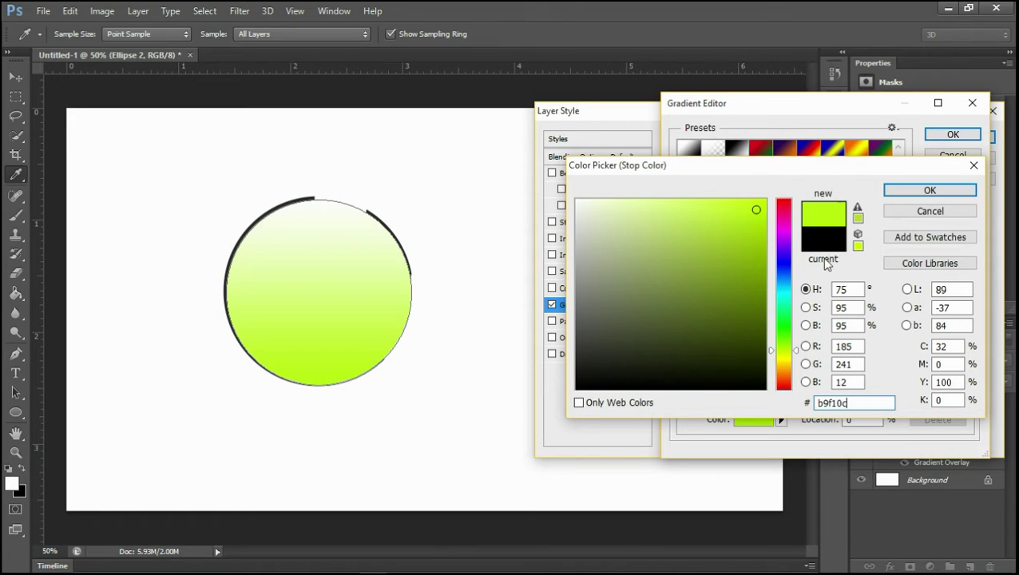
pyautogui.click(927, 192)
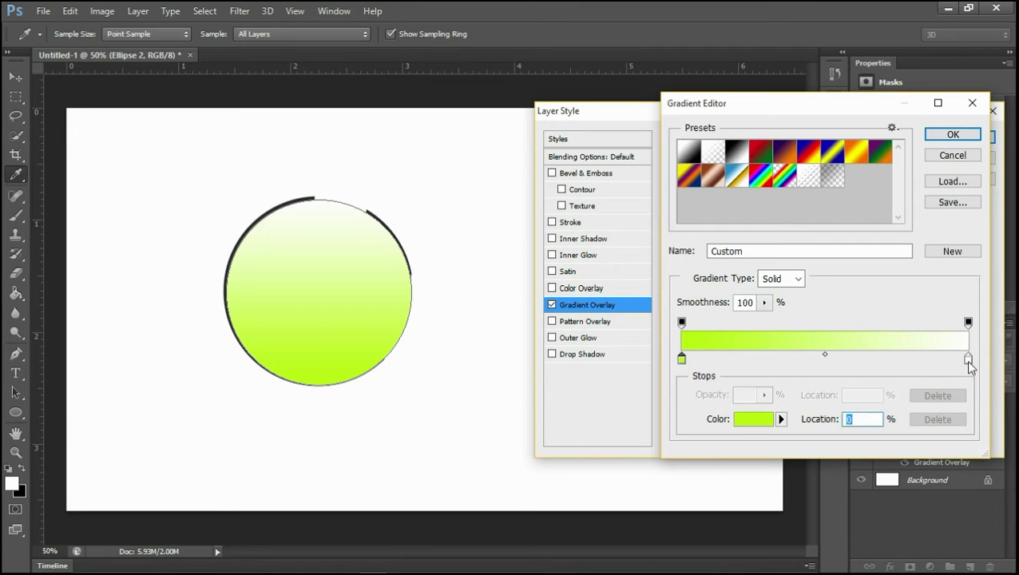
# - Set the right stop to #8ac903, make the gradient Radial, and apply it
pyautogui.doubleClick(968, 360)
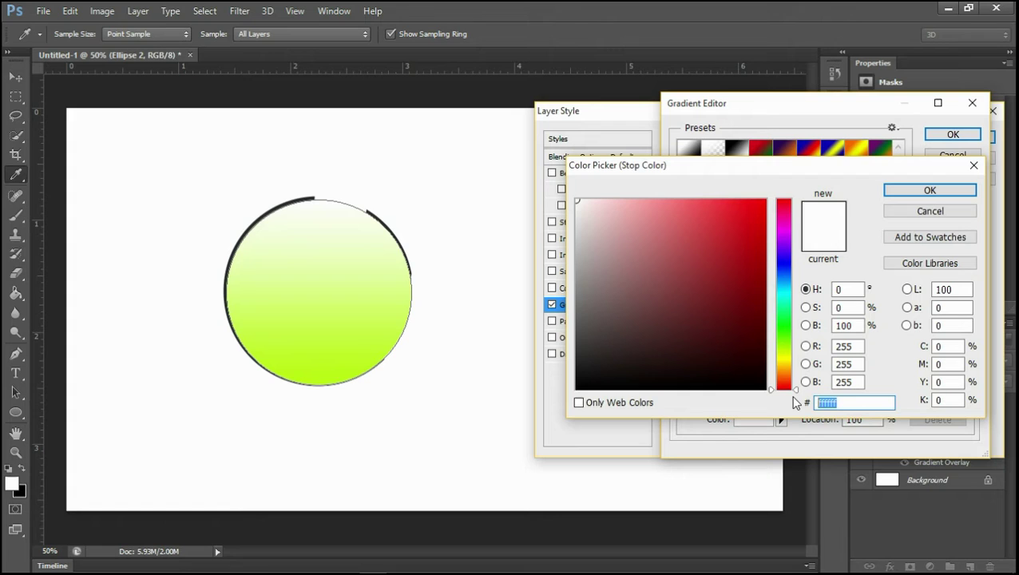
pyautogui.write('8ac')
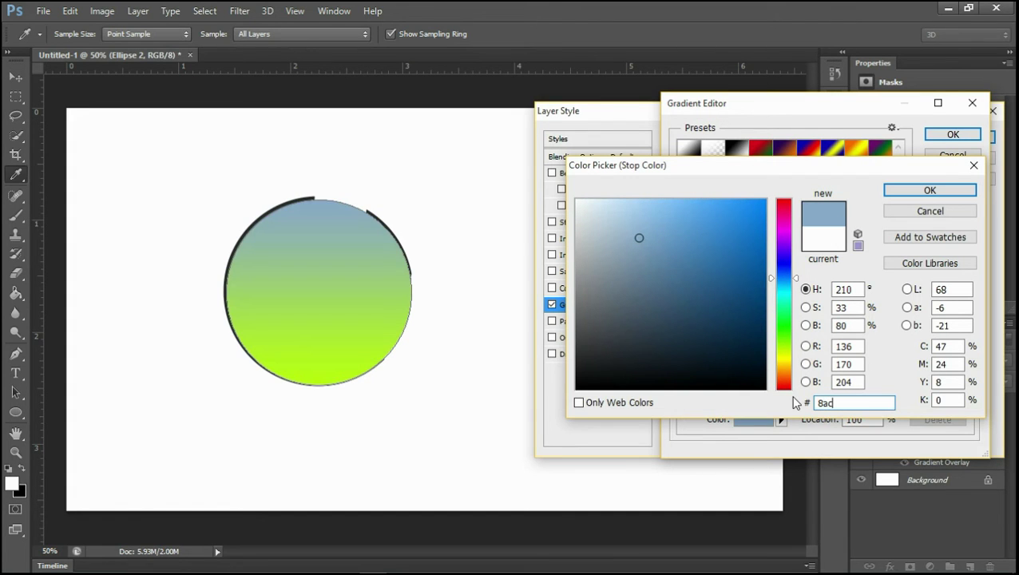
pyautogui.write('903')
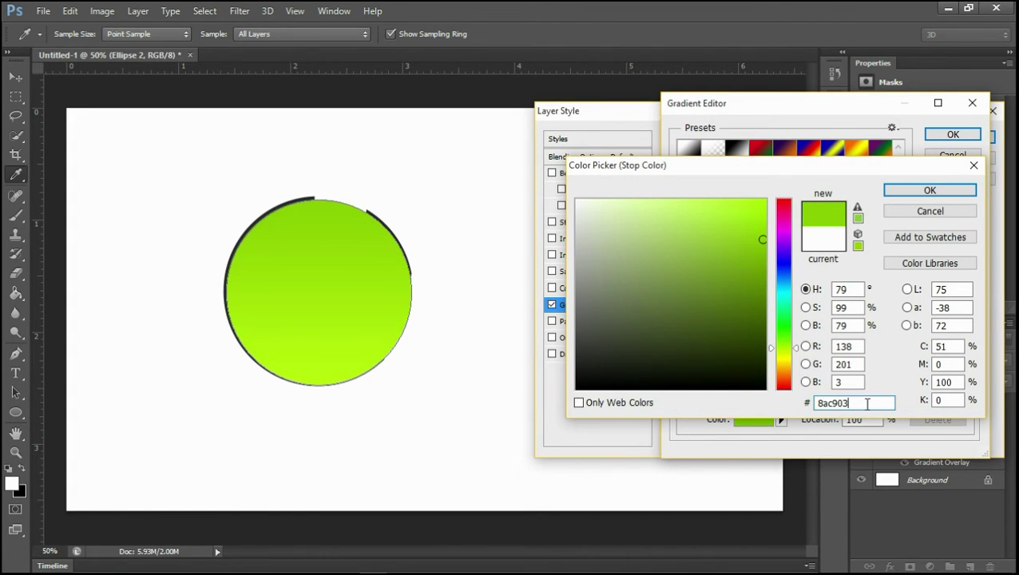
pyautogui.click(926, 190)
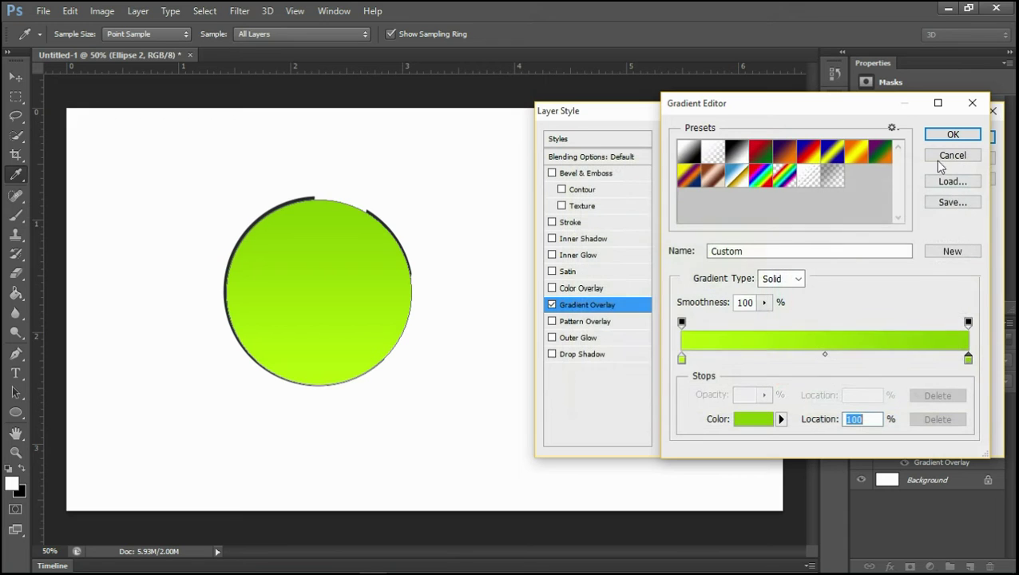
pyautogui.click(946, 134)
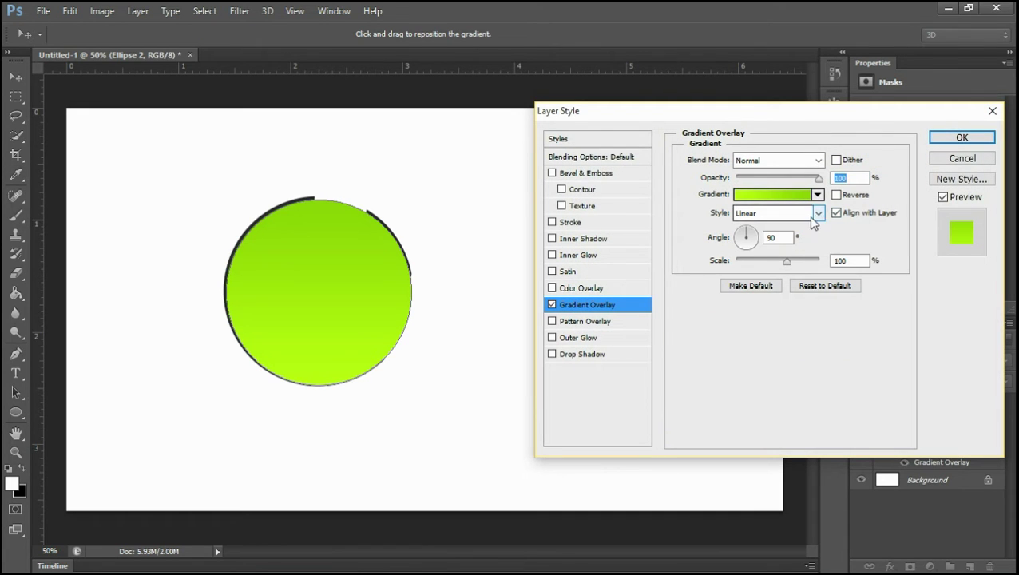
pyautogui.click(812, 220)
pyautogui.click(795, 233)
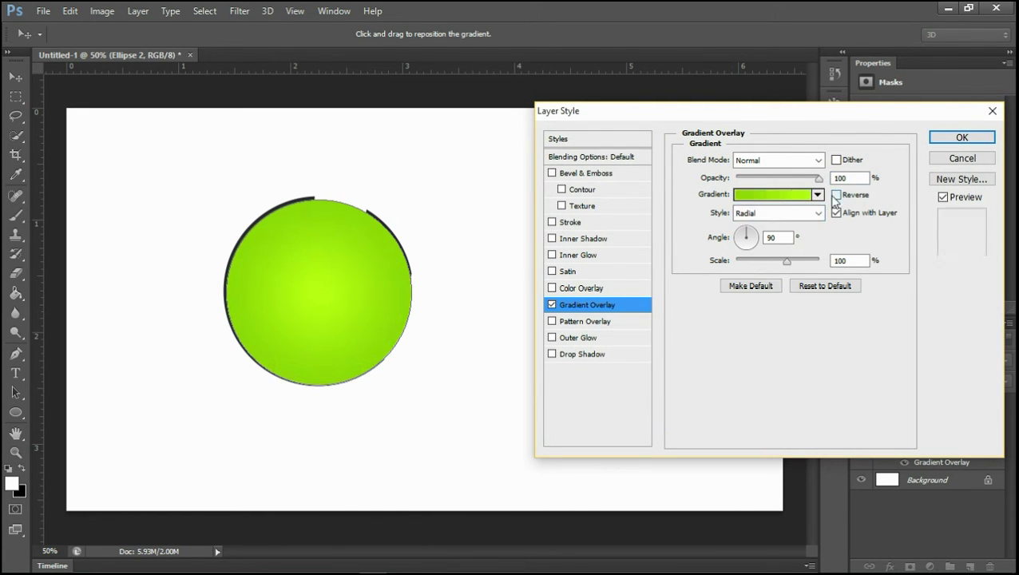
pyautogui.click(835, 195)
pyautogui.click(835, 195)
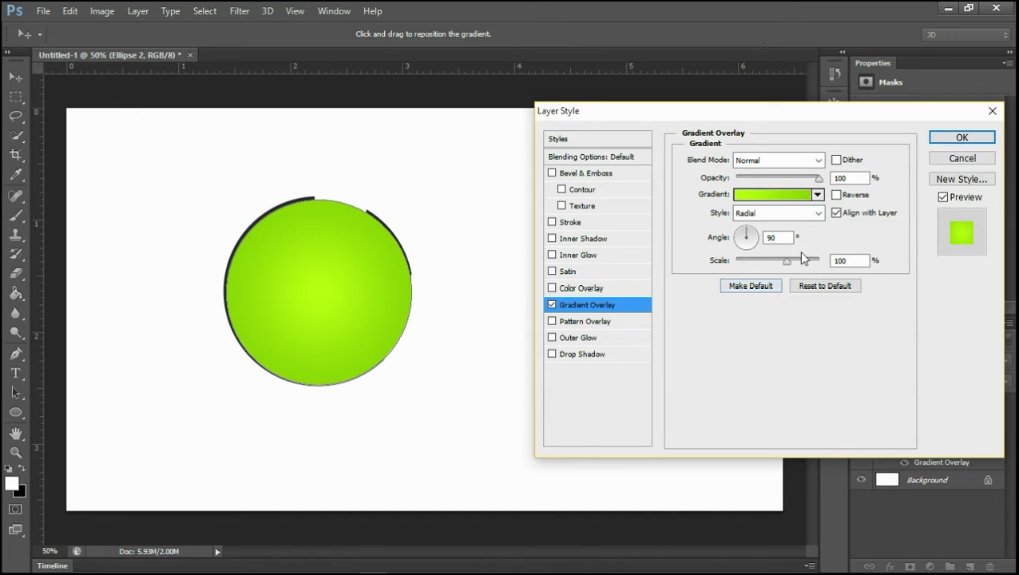
pyautogui.click(962, 138)
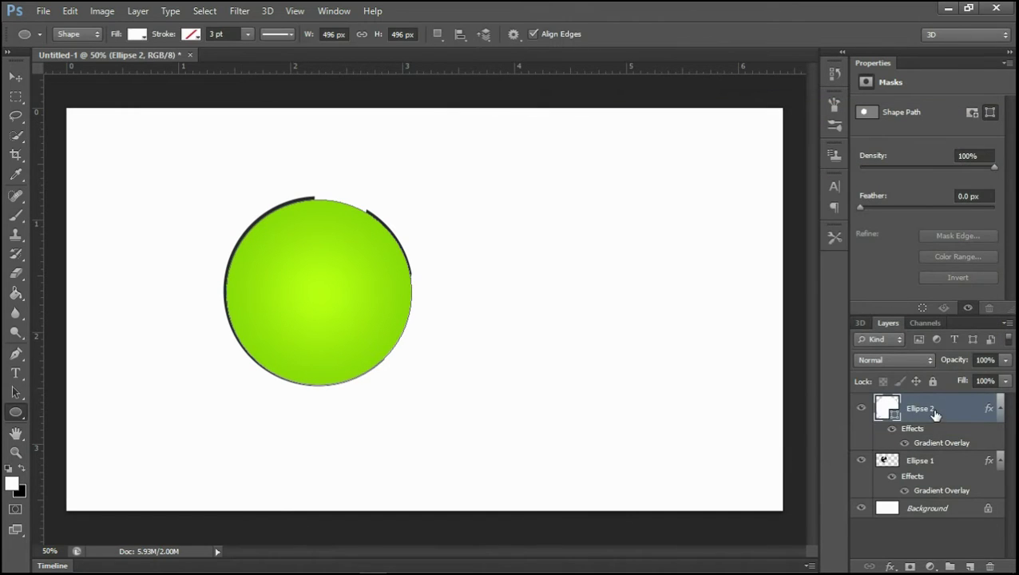
# - Move Ellipse 2 below Ellipse 1 in the layer stack and zoom in on the circle
pyautogui.moveTo(935, 414); pyautogui.dragTo(926, 487)
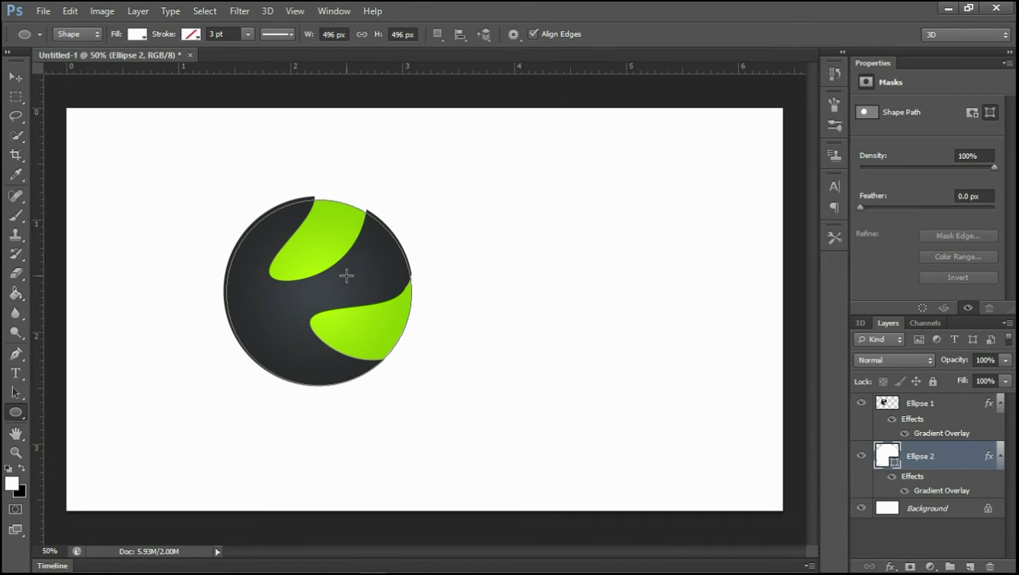
pyautogui.click(950, 511)
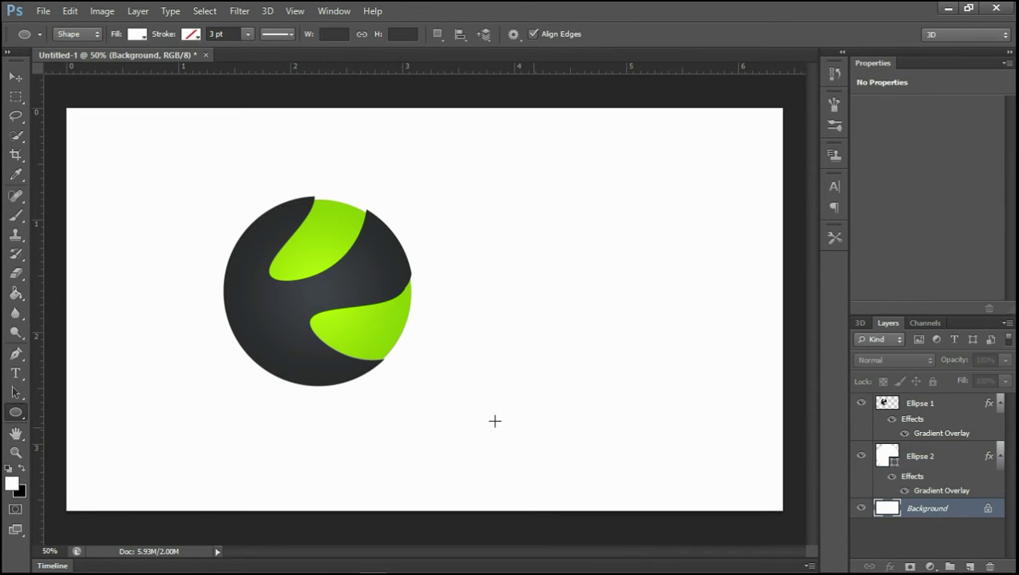
pyautogui.hotkey('ctrl', '+')
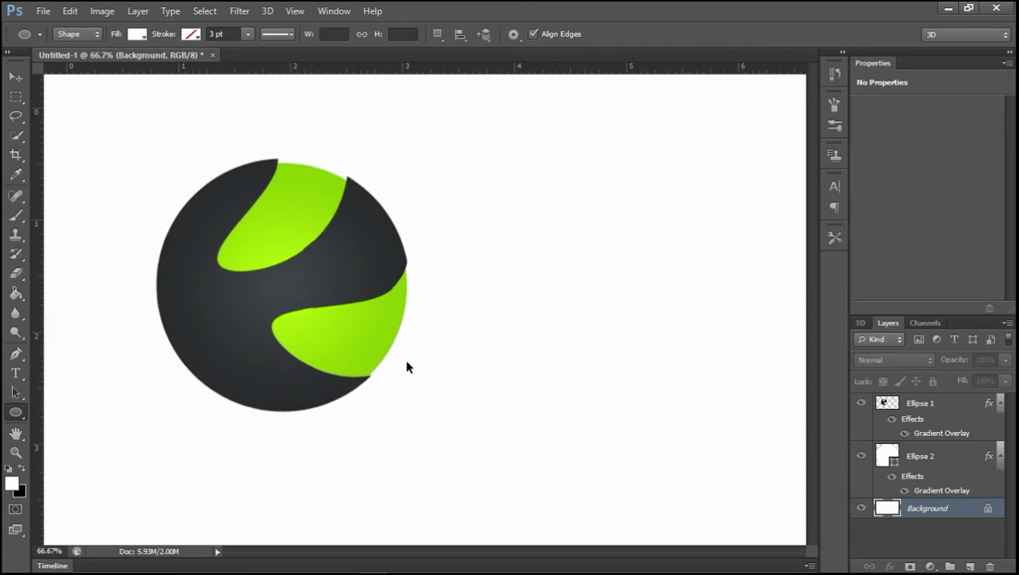
pyautogui.hotkey('ctrl', '+')
pyautogui.press('h')
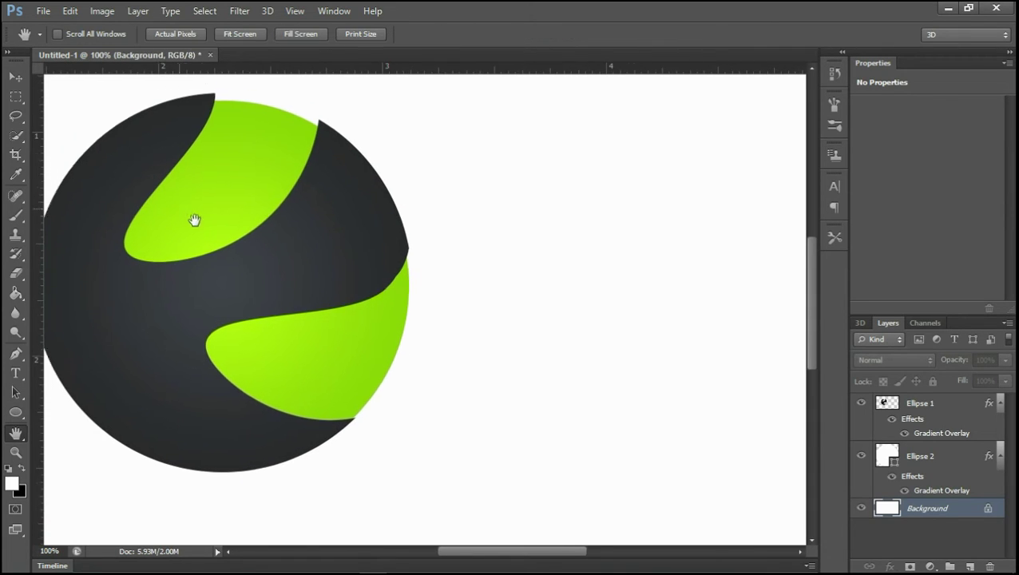
pyautogui.moveTo(195, 220); pyautogui.dragTo(331, 283)
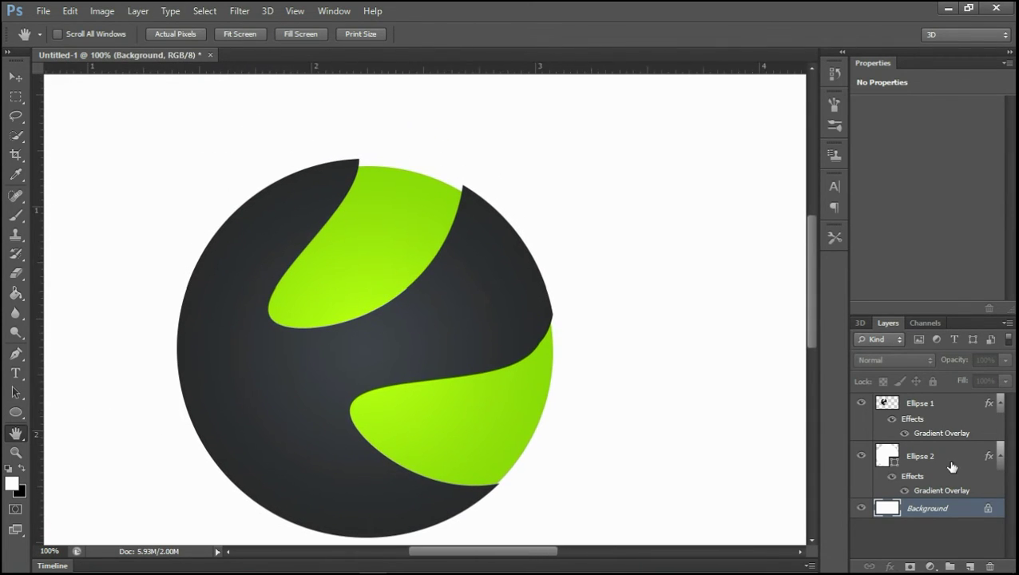
pyautogui.click(948, 461)
# - Scale the green Ellipse 2 circle to about 99% height so its top sits inside the dark rim
pyautogui.click(70, 11)
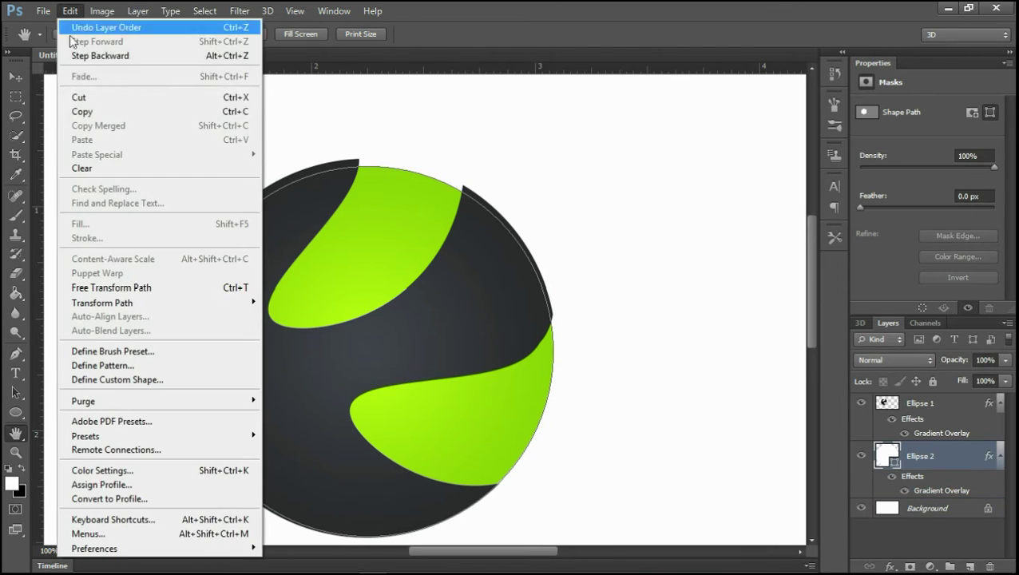
pyautogui.click(128, 286)
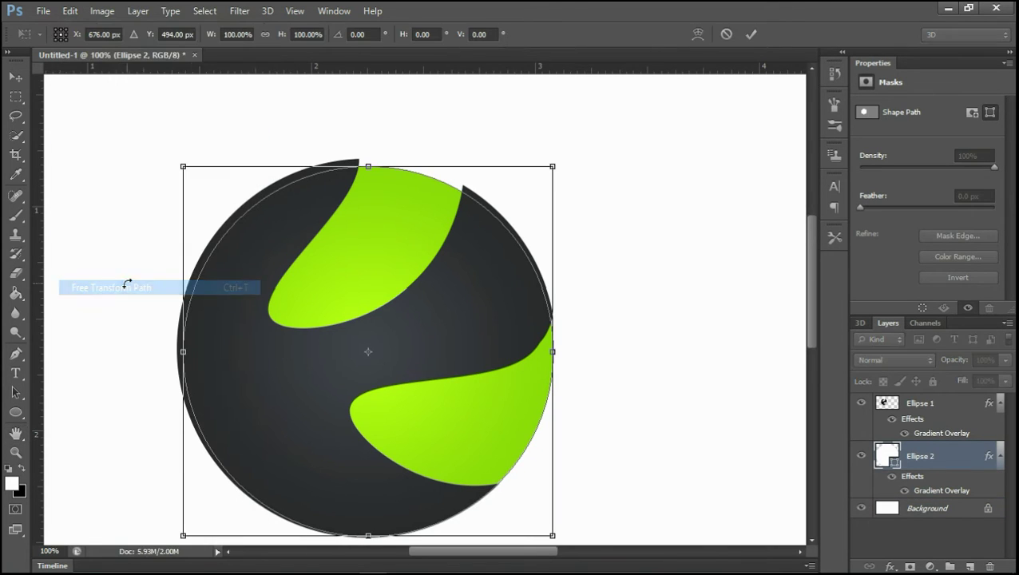
pyautogui.moveTo(369, 163); pyautogui.dragTo(355, 169)
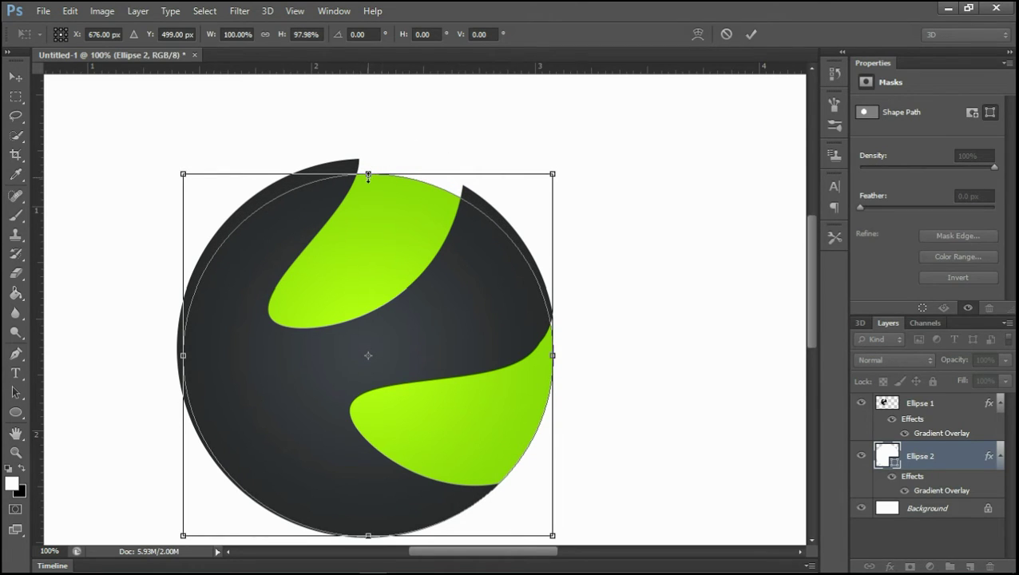
pyautogui.moveTo(368, 177); pyautogui.dragTo(368, 171)
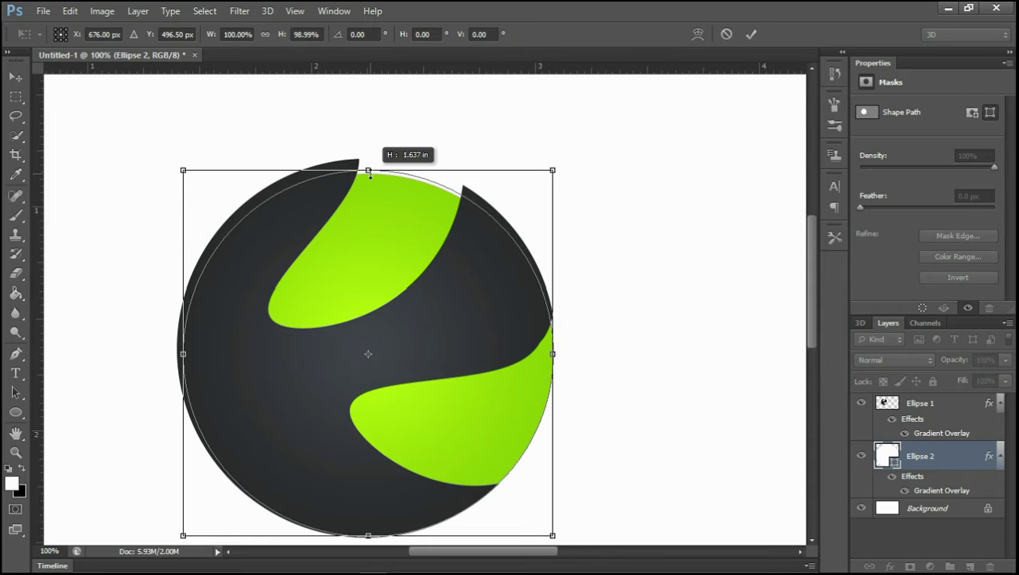
pyautogui.click(751, 35)
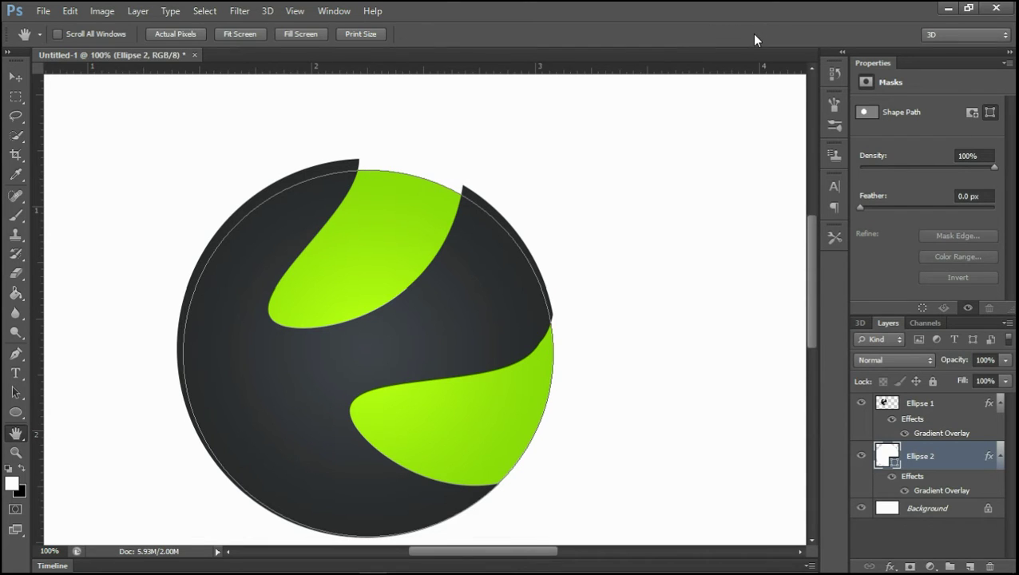
pyautogui.click(936, 520)
pyautogui.click(916, 451)
# - Draw a small three-point pen shape at the dark circle's top edge as a fold tip
pyautogui.click(15, 354)
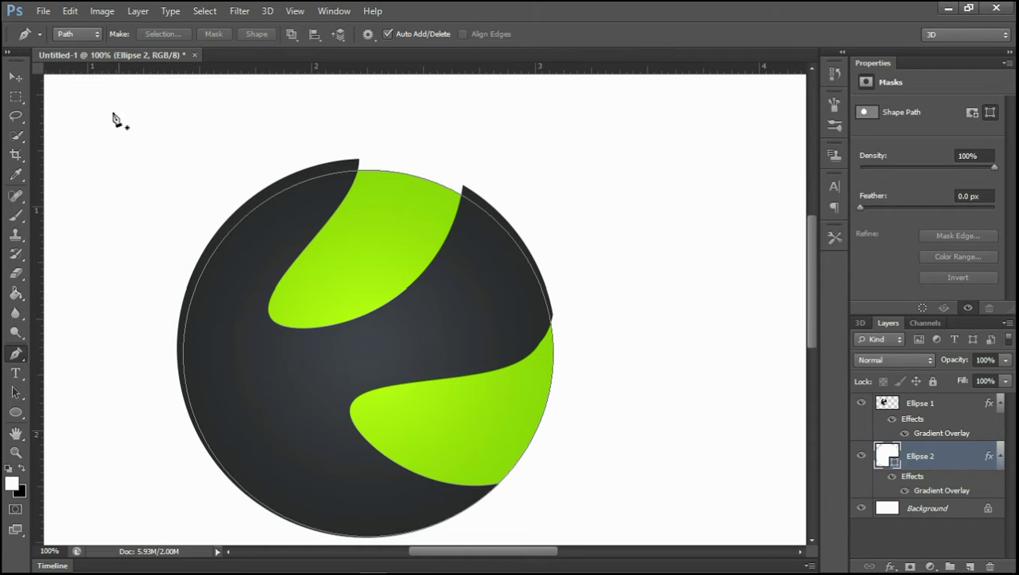
pyautogui.click(95, 34)
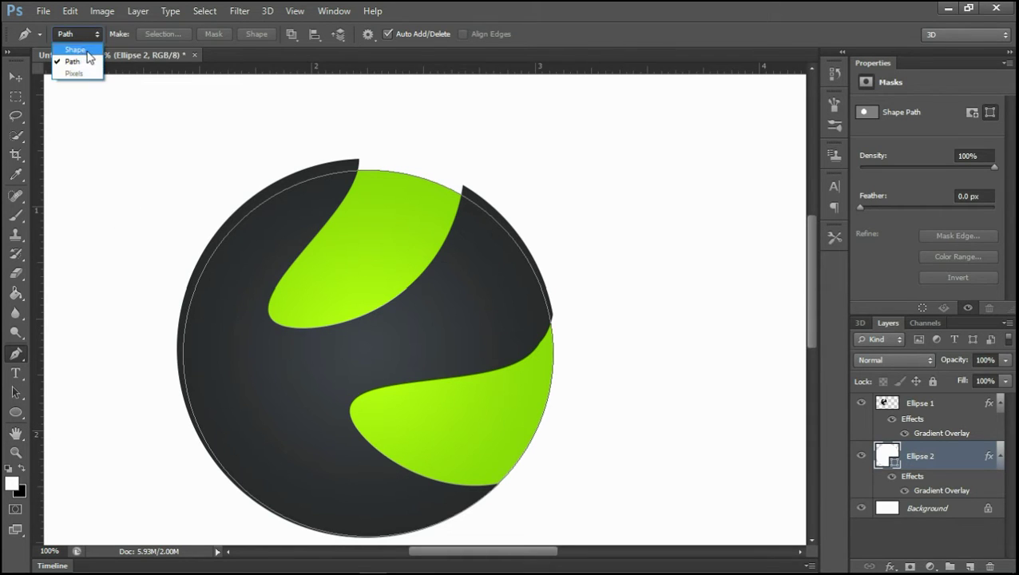
pyautogui.click(76, 50)
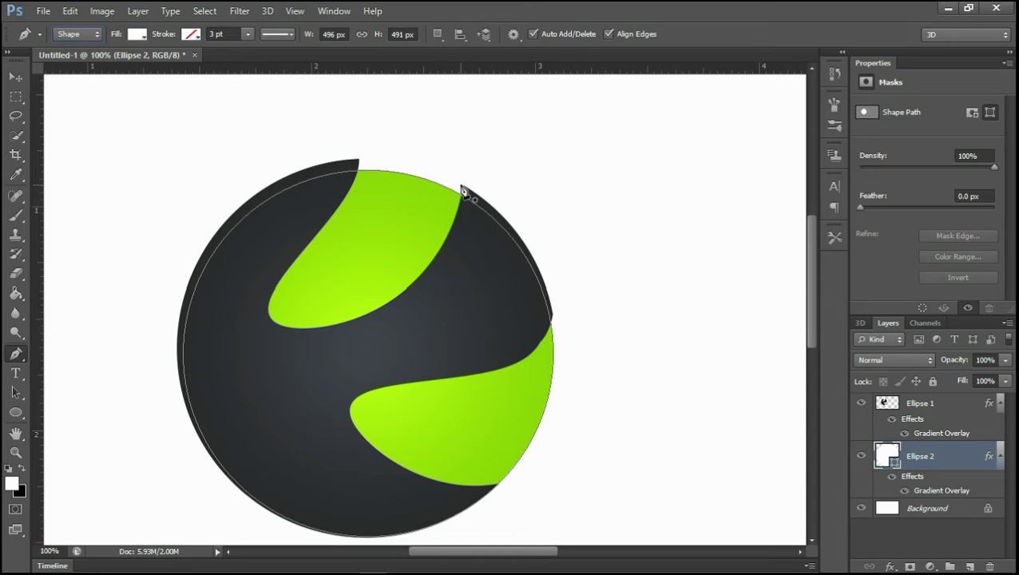
pyautogui.click(962, 409)
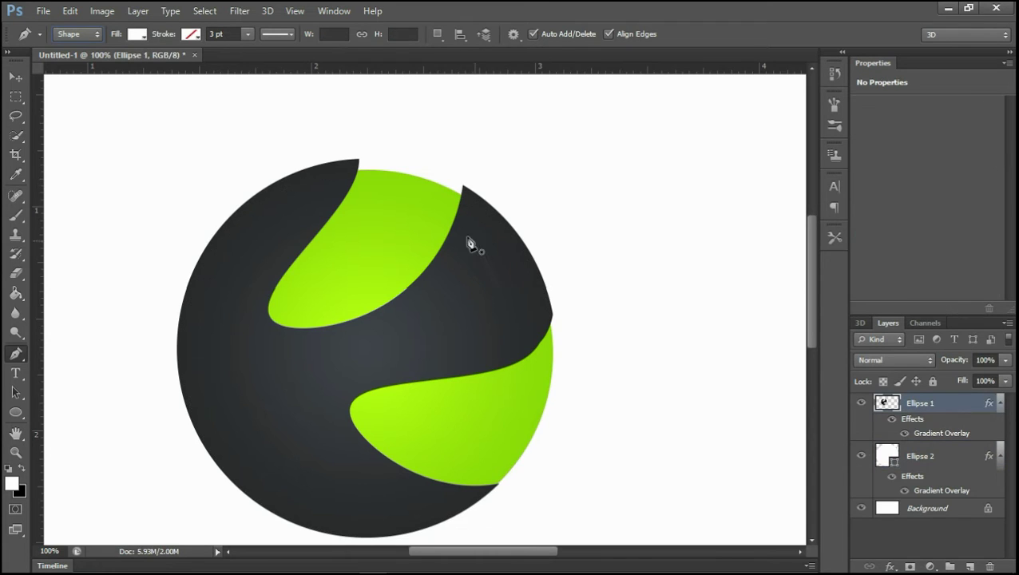
pyautogui.click(463, 188)
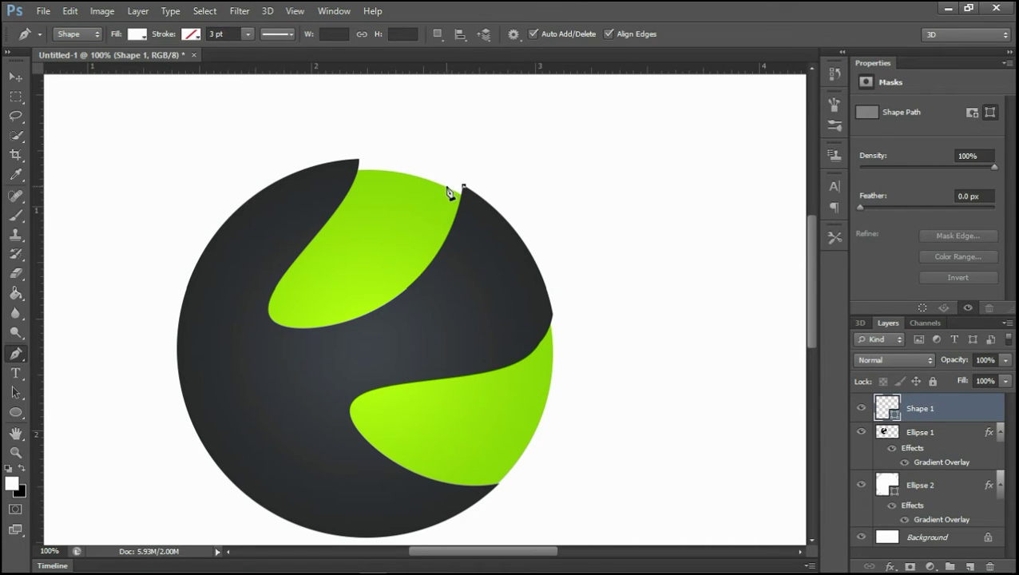
pyautogui.click(446, 193)
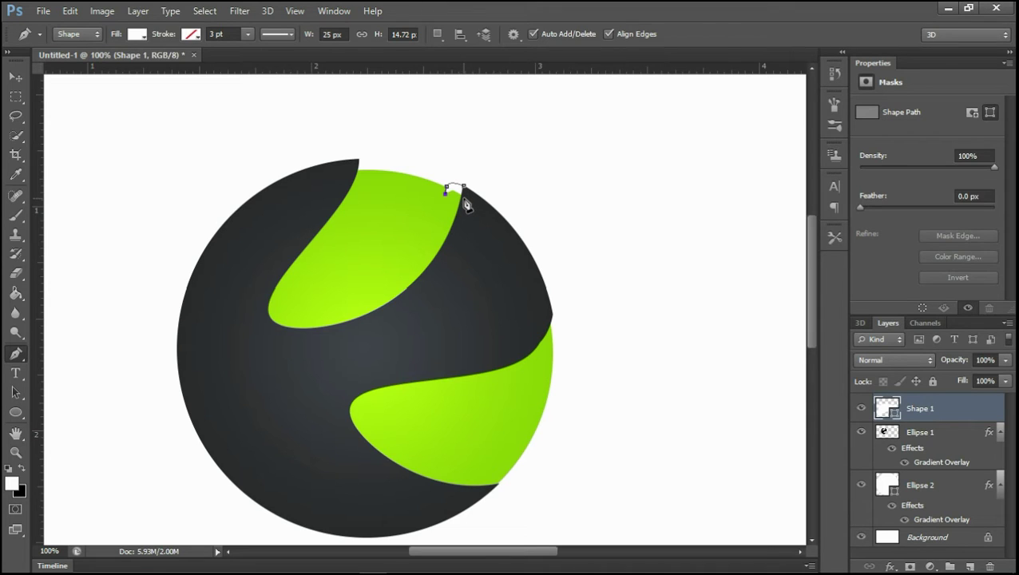
pyautogui.click(463, 200)
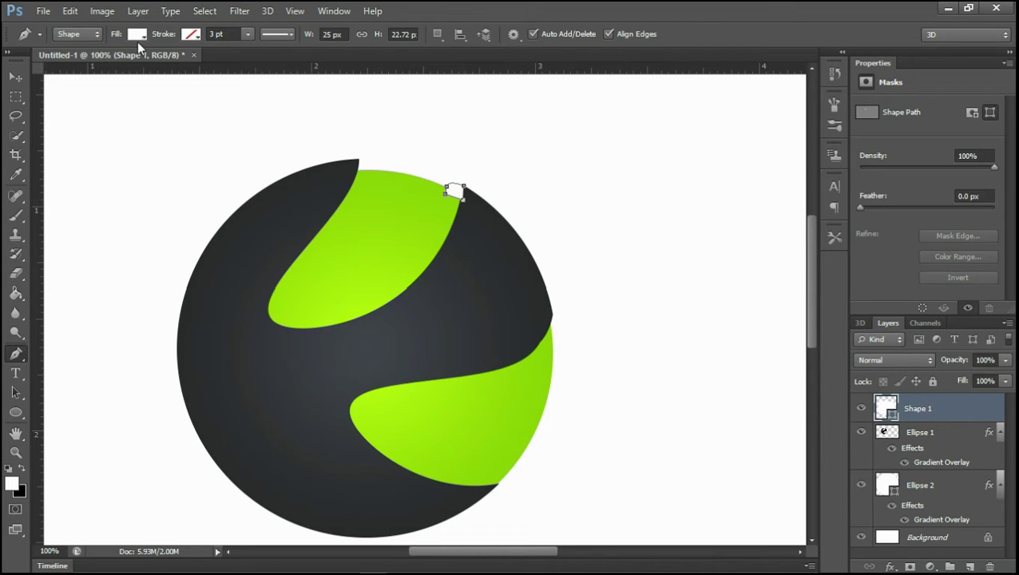
# - Fill the tip shape black and move its layer beneath both ellipse layers
pyautogui.click(136, 38)
pyautogui.click(65, 107)
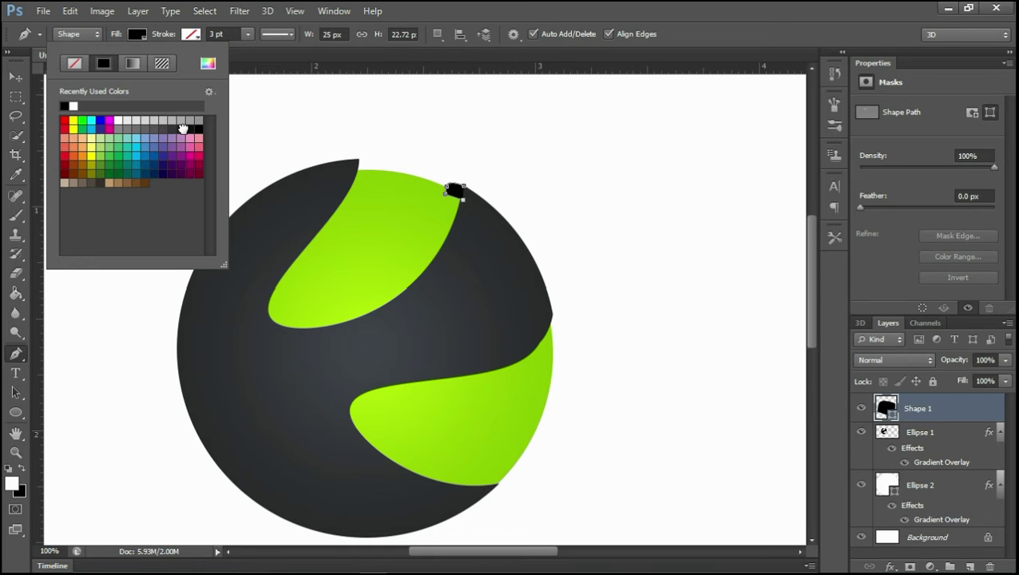
pyautogui.click(183, 127)
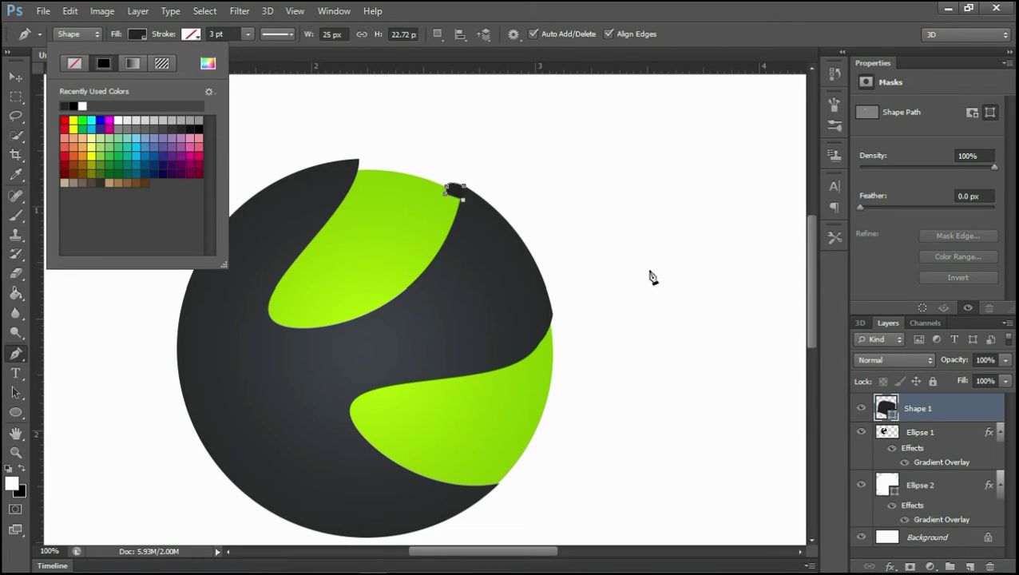
pyautogui.click(191, 130)
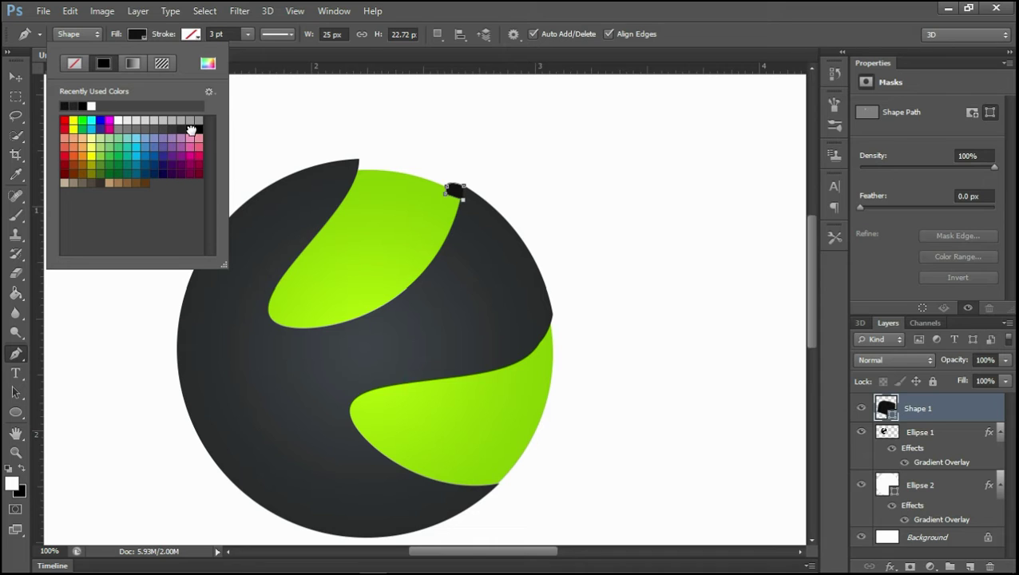
pyautogui.click(952, 537)
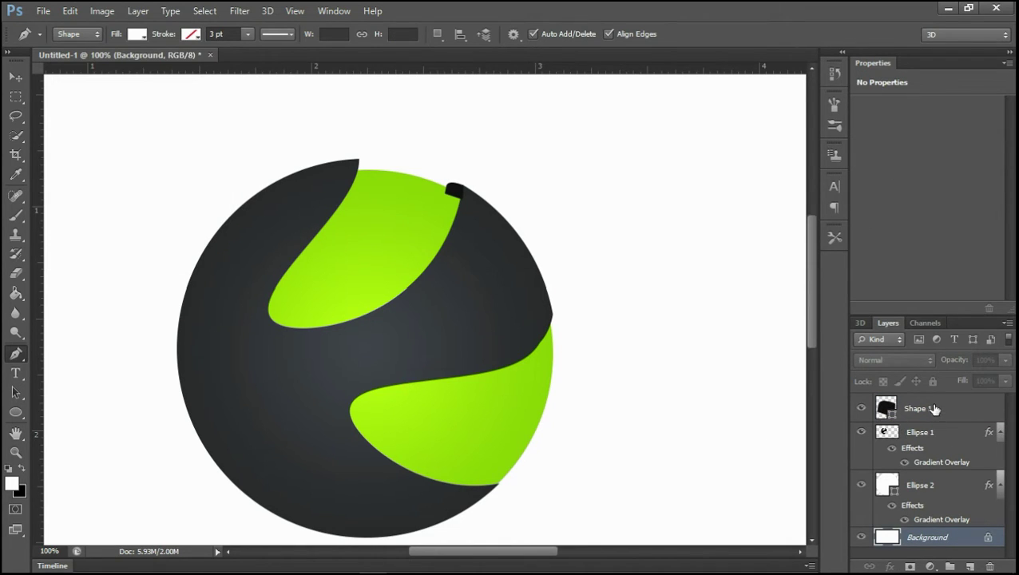
pyautogui.moveTo(934, 408); pyautogui.dragTo(937, 513)
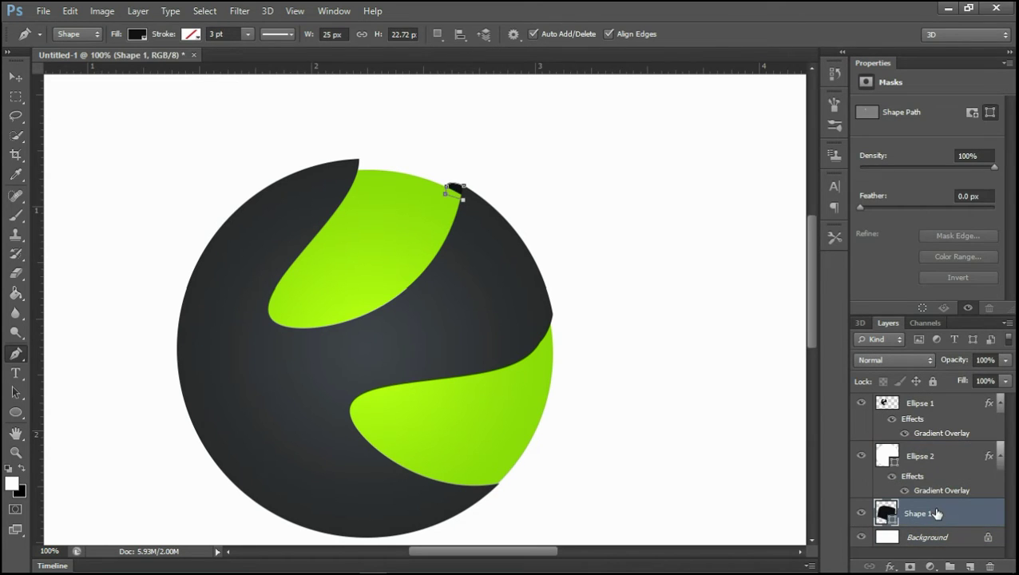
pyautogui.click(925, 539)
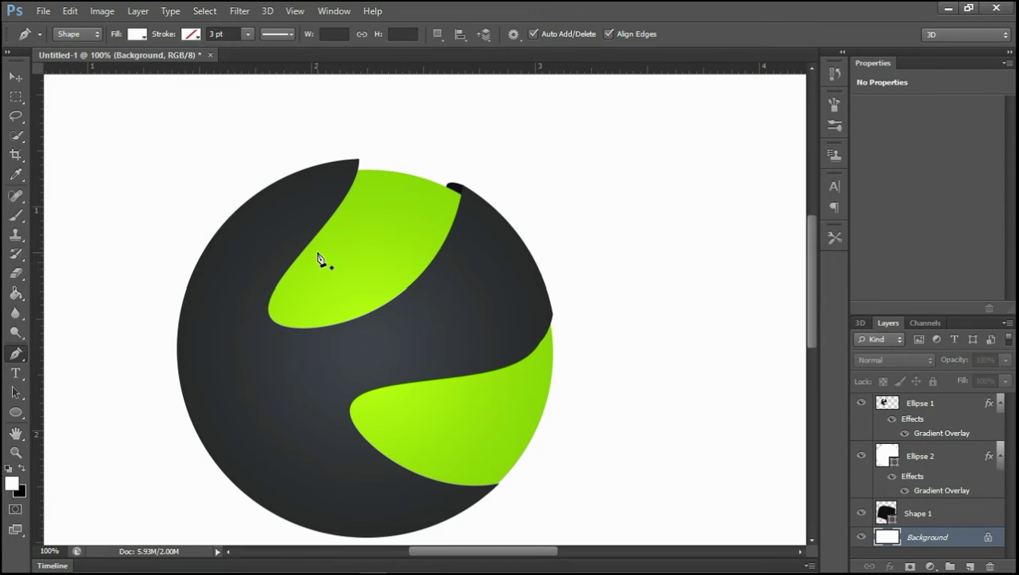
# - At 200% zoom, draw a curved fold tip shape at the swoosh's upper-left point
pyautogui.hotkey('ctrl', '+')
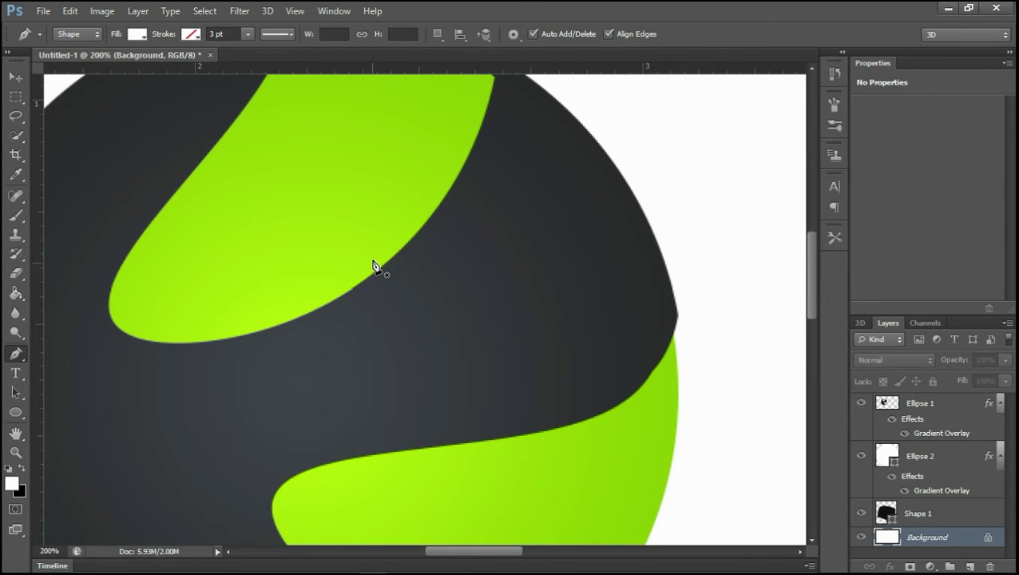
pyautogui.press('h')
pyautogui.moveTo(376, 266); pyautogui.dragTo(370, 434)
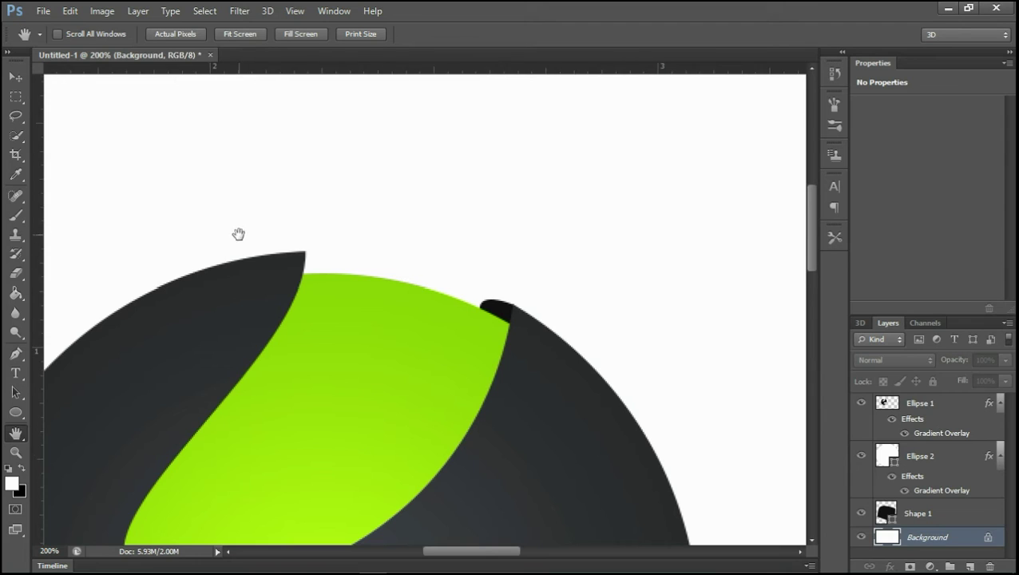
pyautogui.click(23, 360)
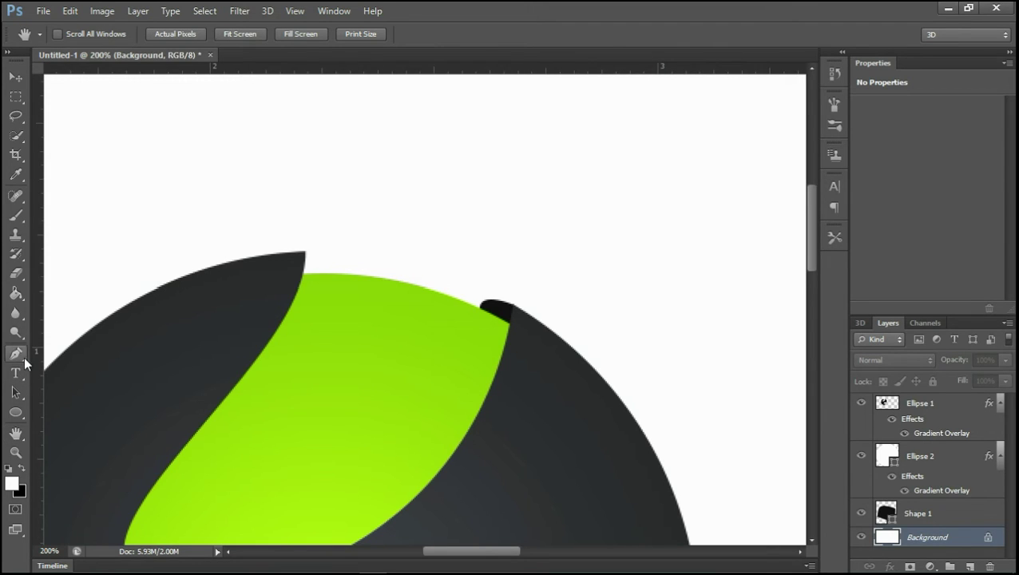
pyautogui.click(304, 253)
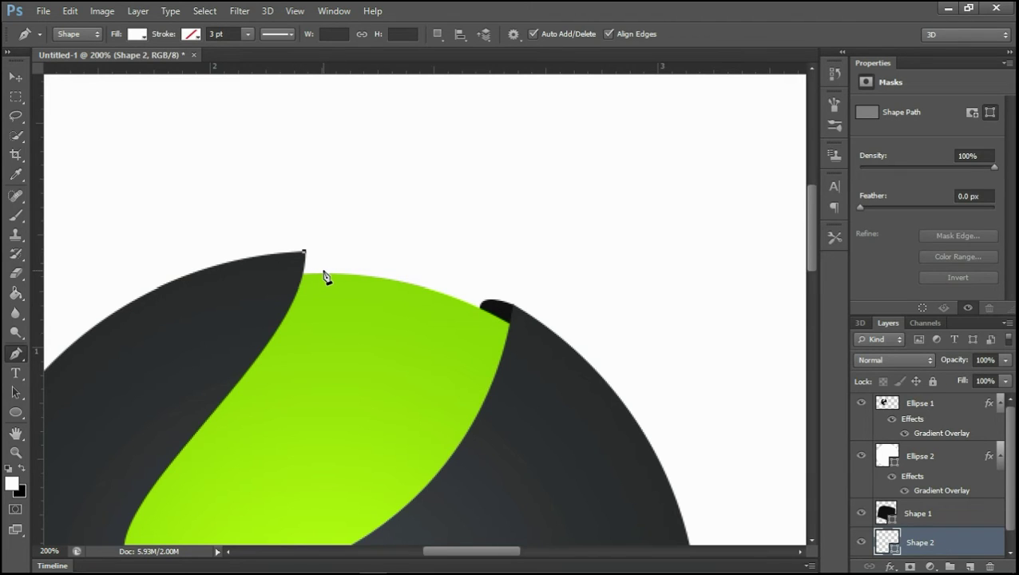
pyautogui.click(326, 282)
pyautogui.moveTo(328, 300); pyautogui.dragTo(327, 300)
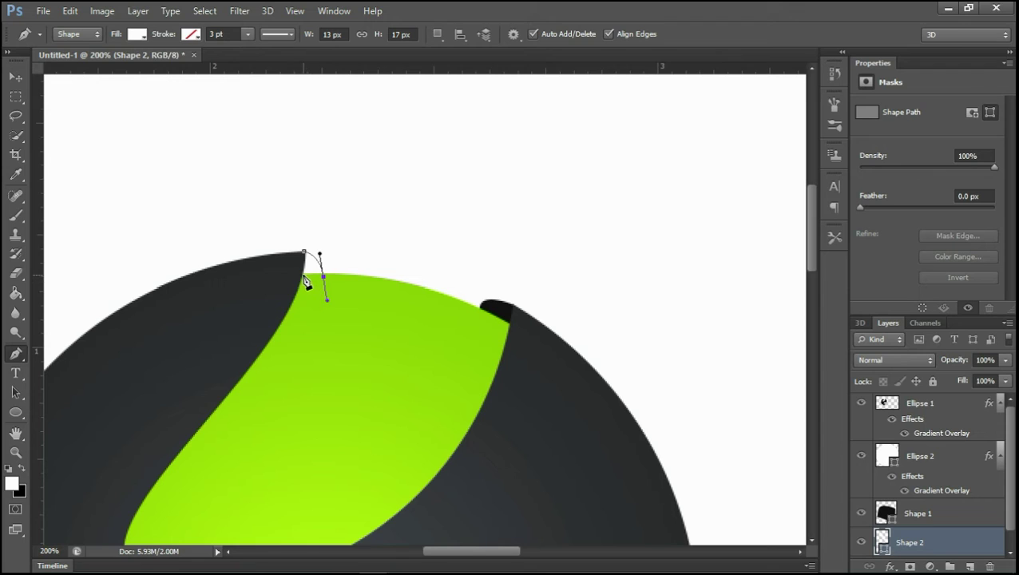
pyautogui.click(305, 278)
pyautogui.click(304, 254)
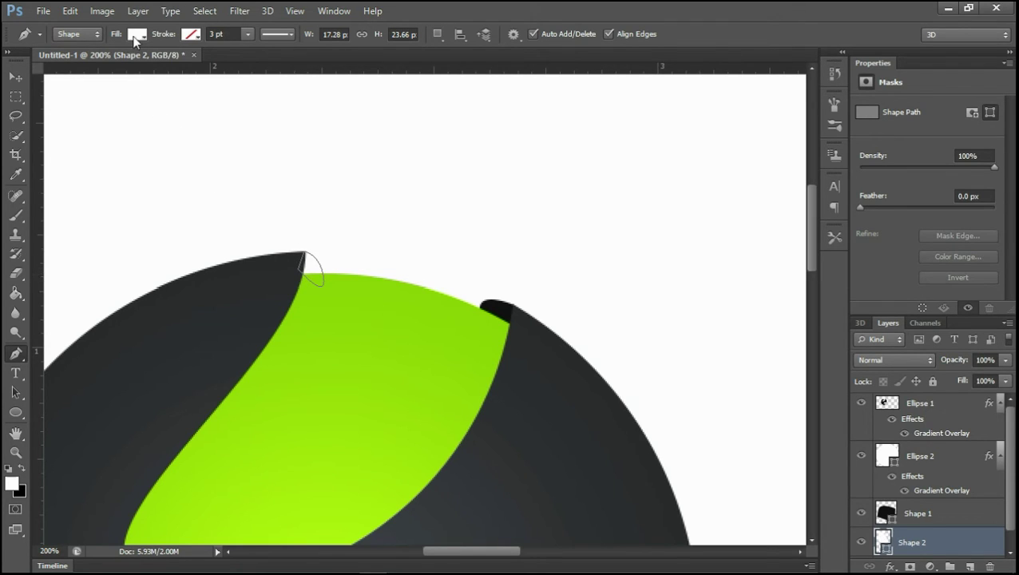
# - Fill the new fold tip black and select both fold tip layers
pyautogui.click(137, 34)
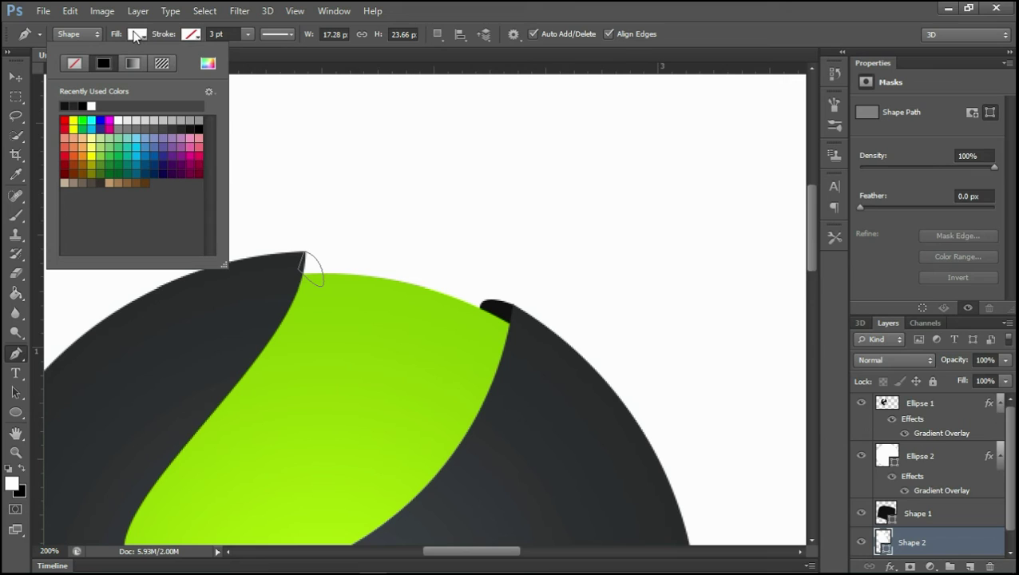
pyautogui.click(195, 121)
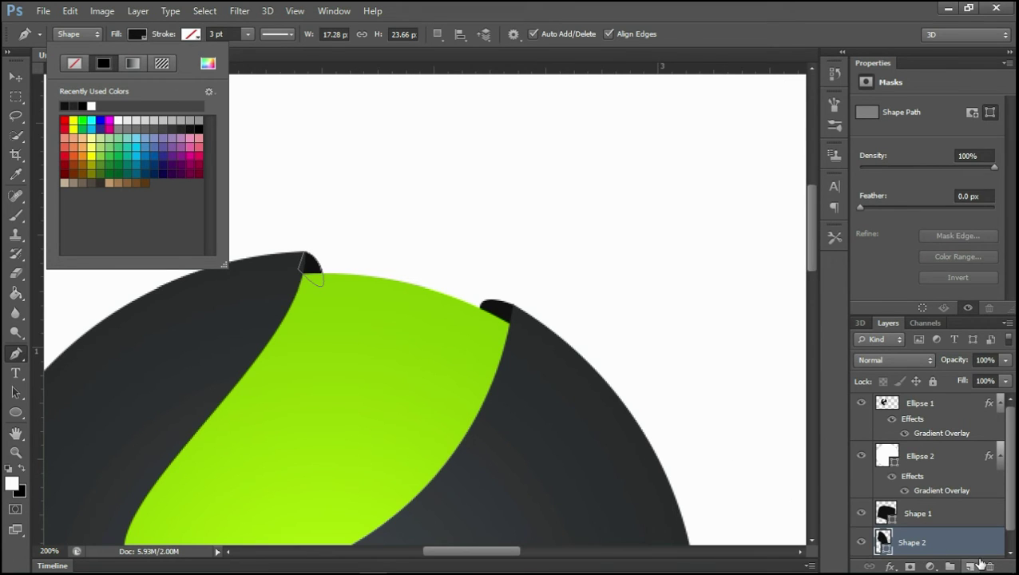
pyautogui.click(1010, 560)
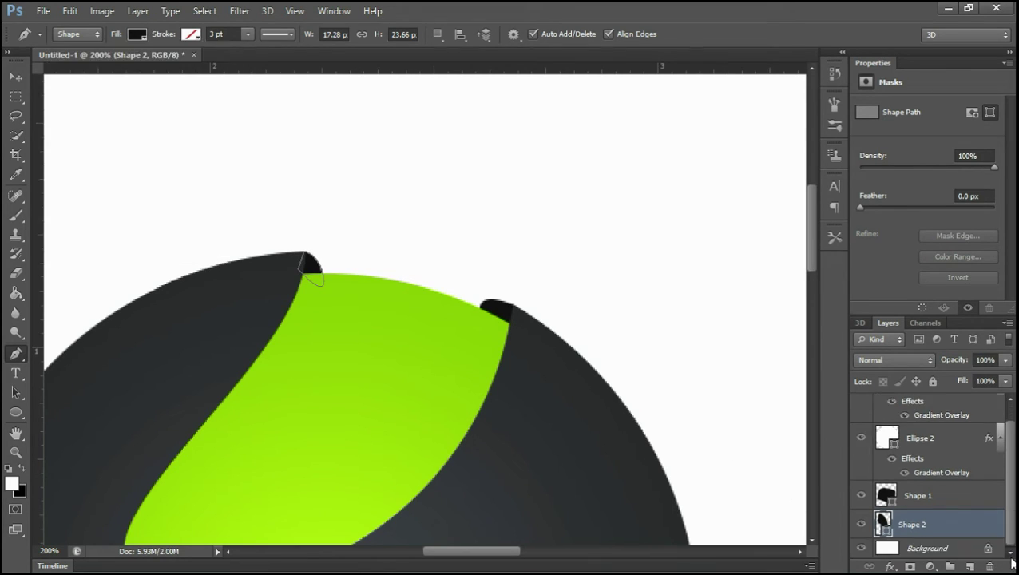
pyautogui.click(950, 551)
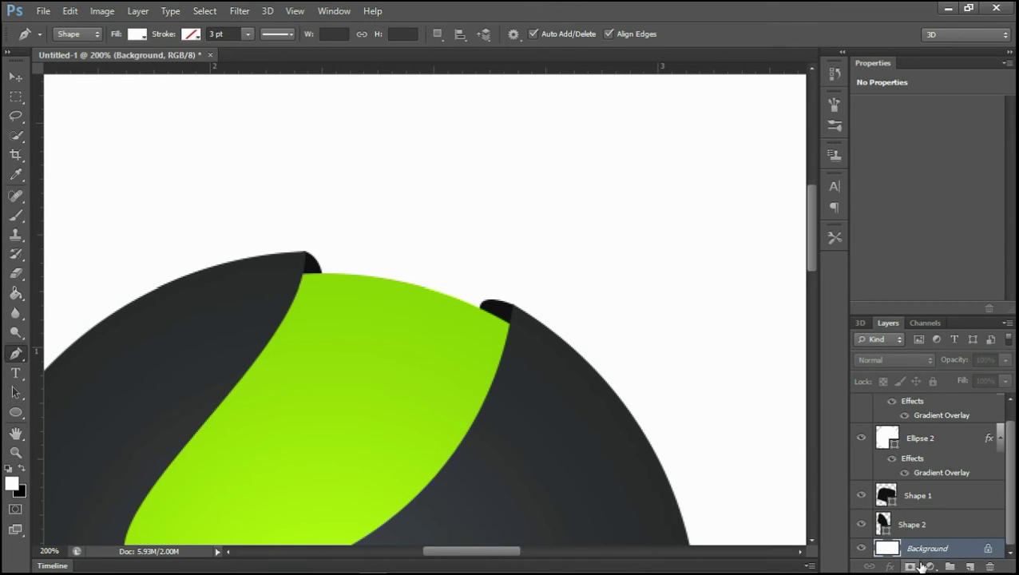
pyautogui.click(946, 525)
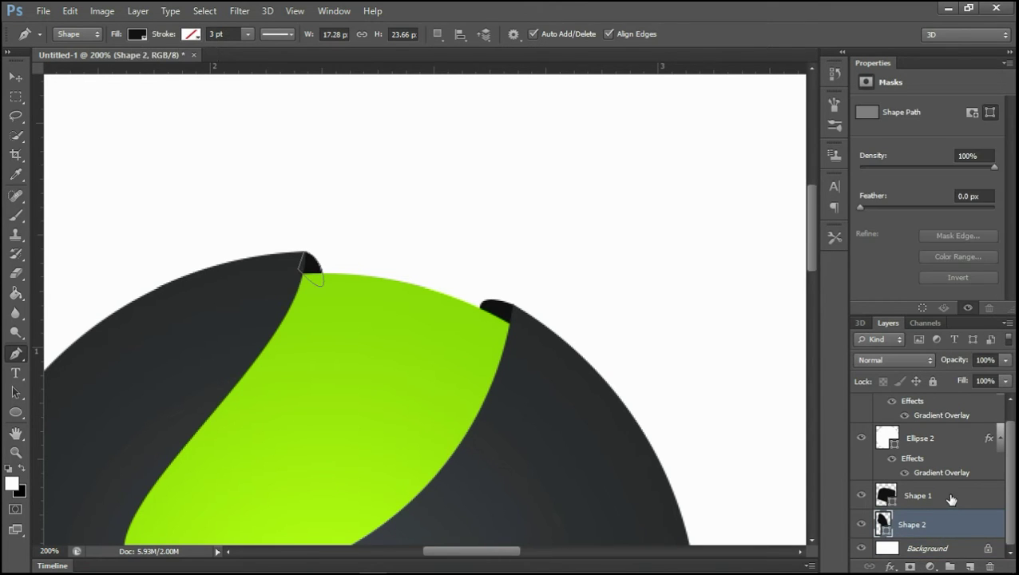
pyautogui.keyDown('shift'); pyautogui.click(946, 497); pyautogui.keyUp('shift')
# - Merge the two fold tip shapes into one layer named Folds
pyautogui.rightClick(946, 497)
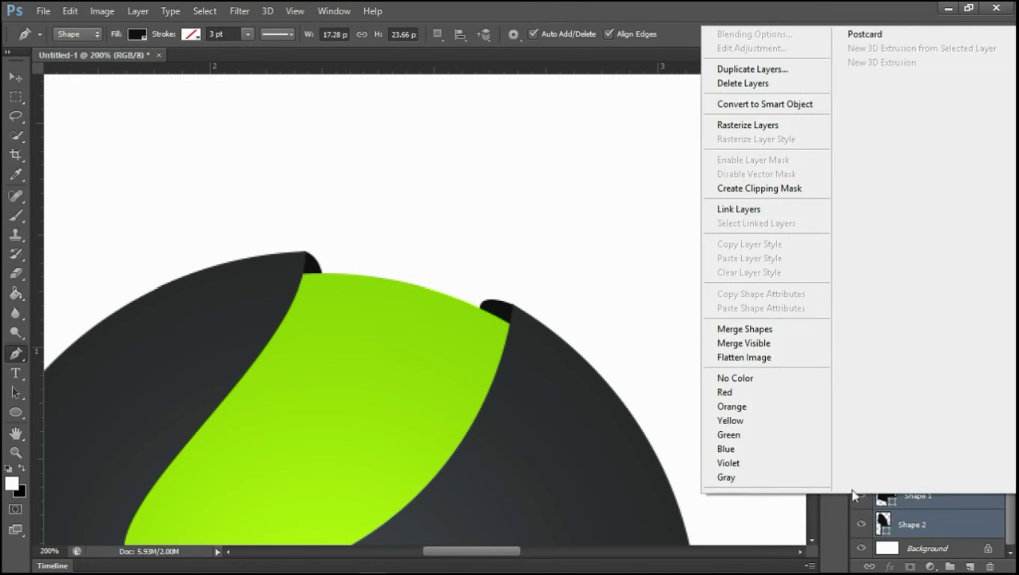
pyautogui.click(789, 331)
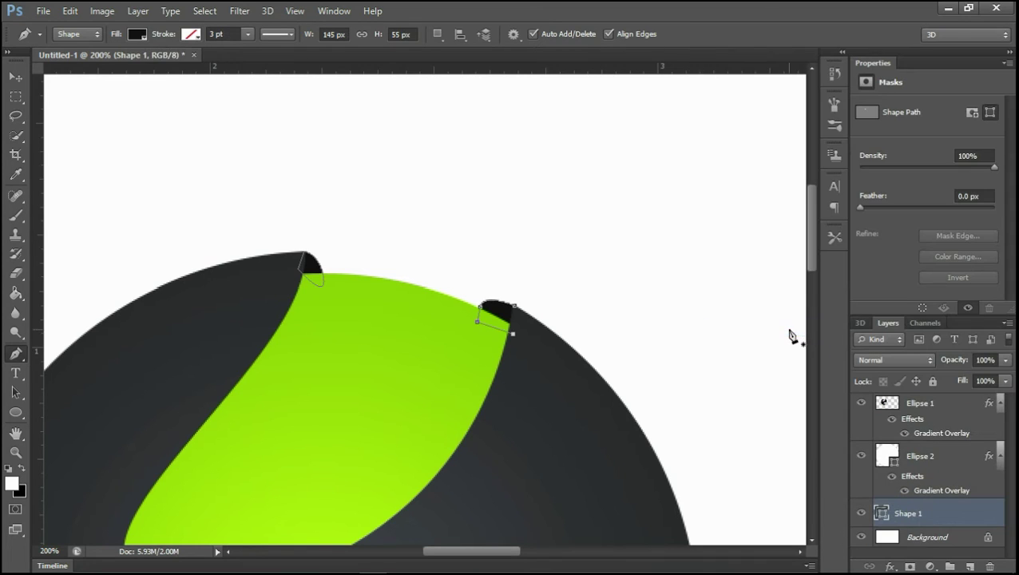
pyautogui.click(926, 540)
pyautogui.doubleClick(910, 515)
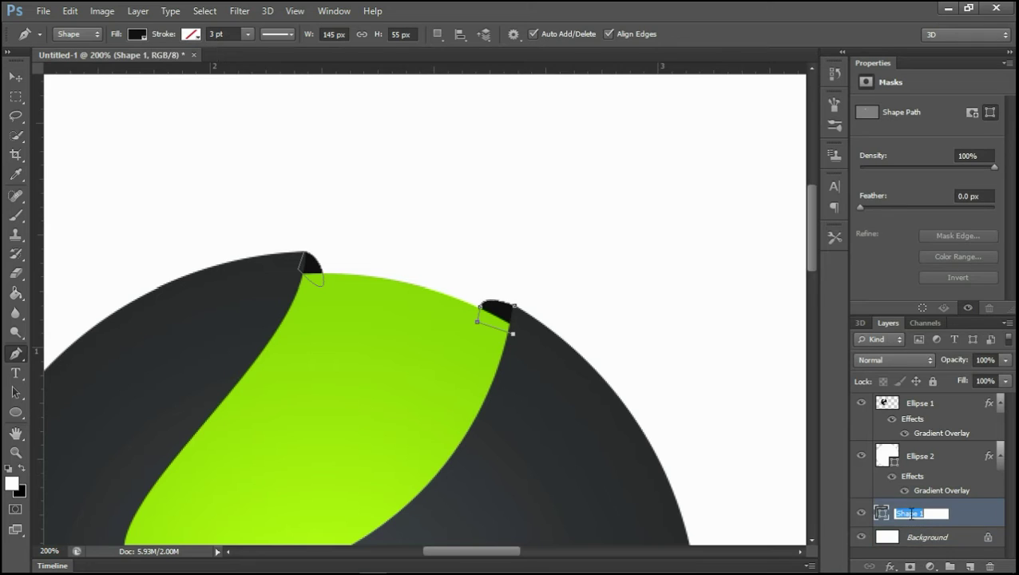
pyautogui.write('Folds')
pyautogui.press('Return')
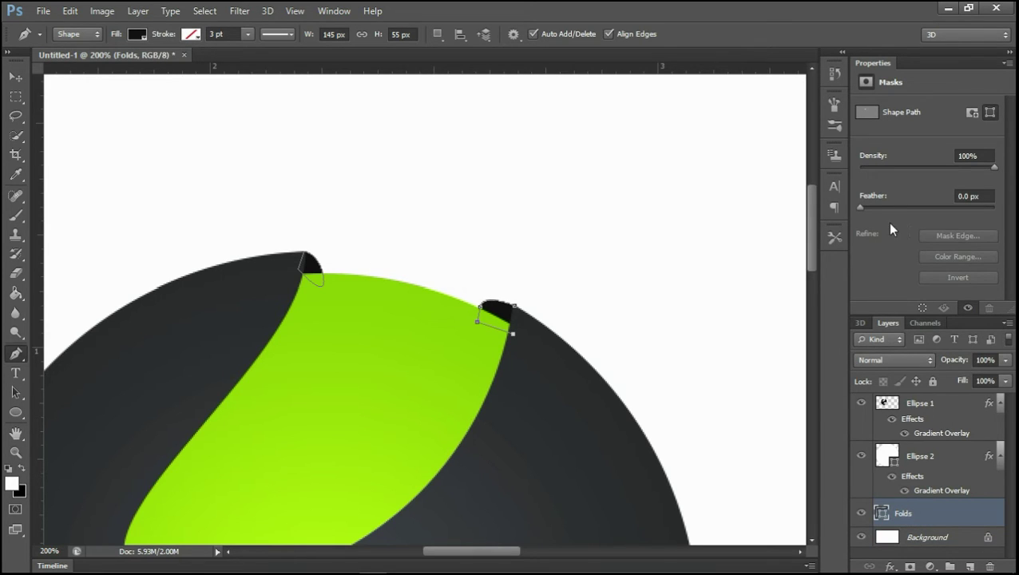
# - Close the Properties panel group and zoom out to show the whole ball
pyautogui.click(1009, 53)
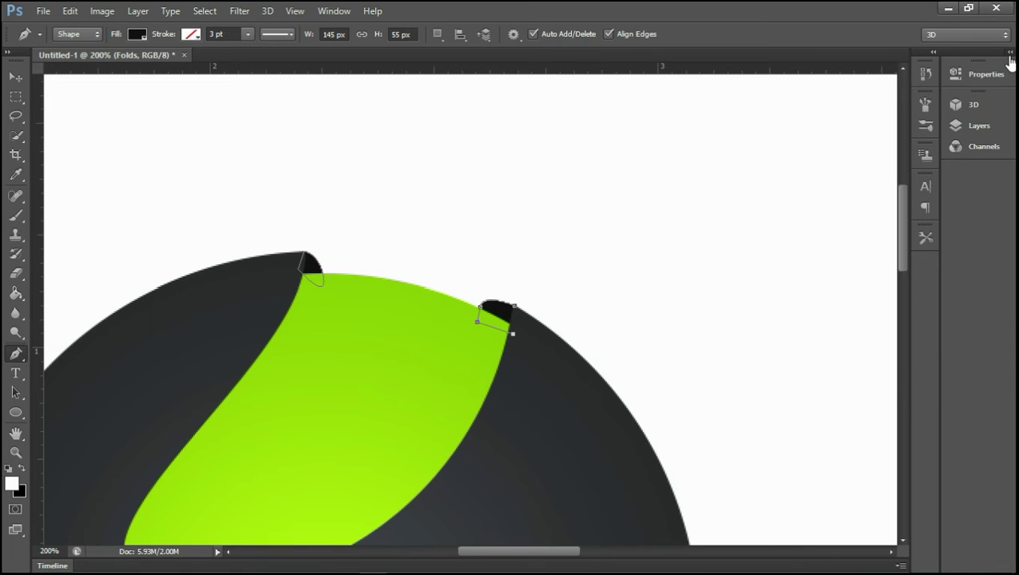
pyautogui.click(1009, 53)
pyautogui.click(1004, 62)
pyautogui.click(878, 137)
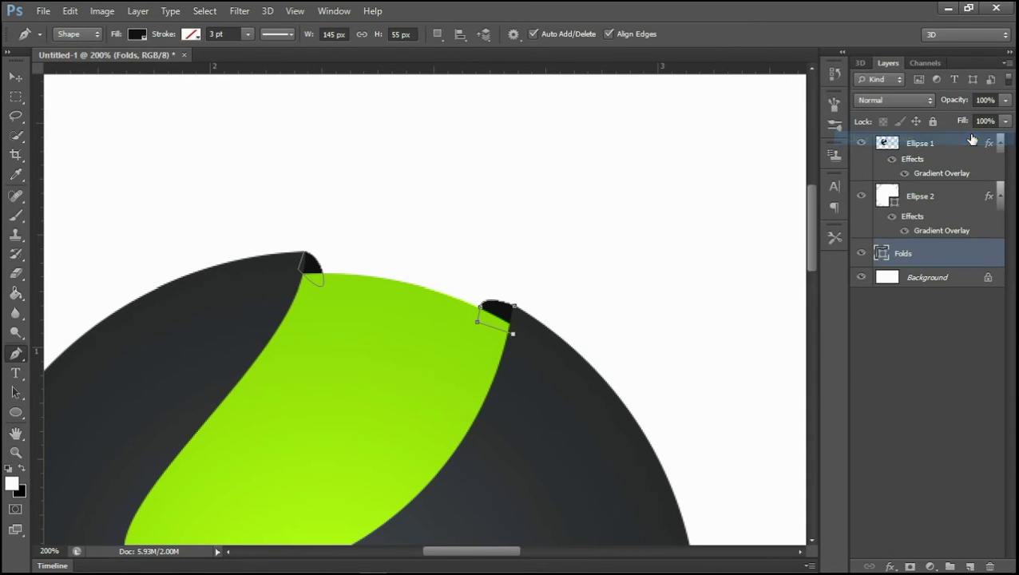
pyautogui.hotkey('ctrl', '-')
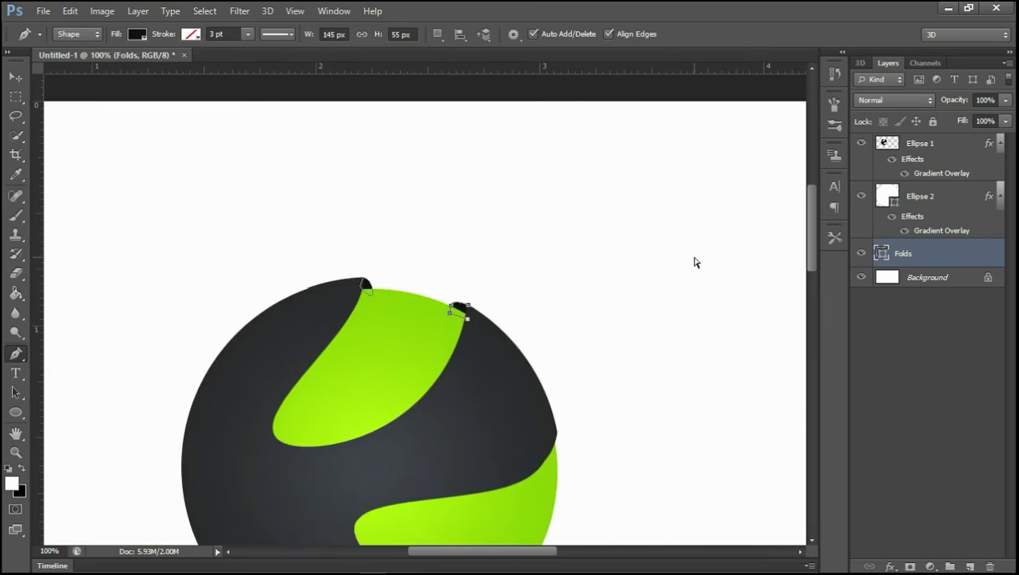
pyautogui.hotkey('ctrl', '-')
pyautogui.click(953, 278)
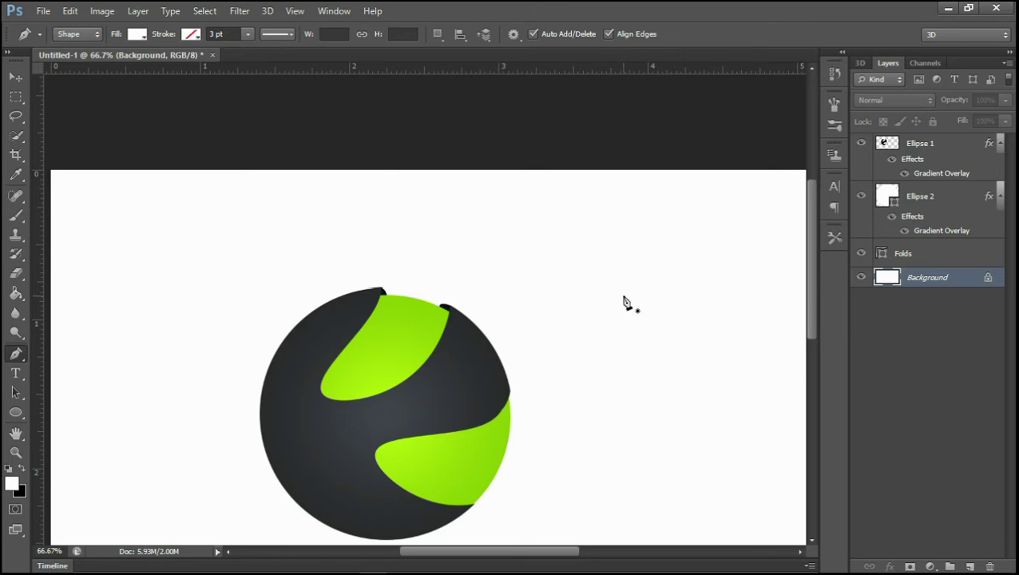
# - Add an empty layer directly above Background and name it Shine_1
pyautogui.hotkey('ctrl', '+')
pyautogui.hotkey('ctrl', '+')
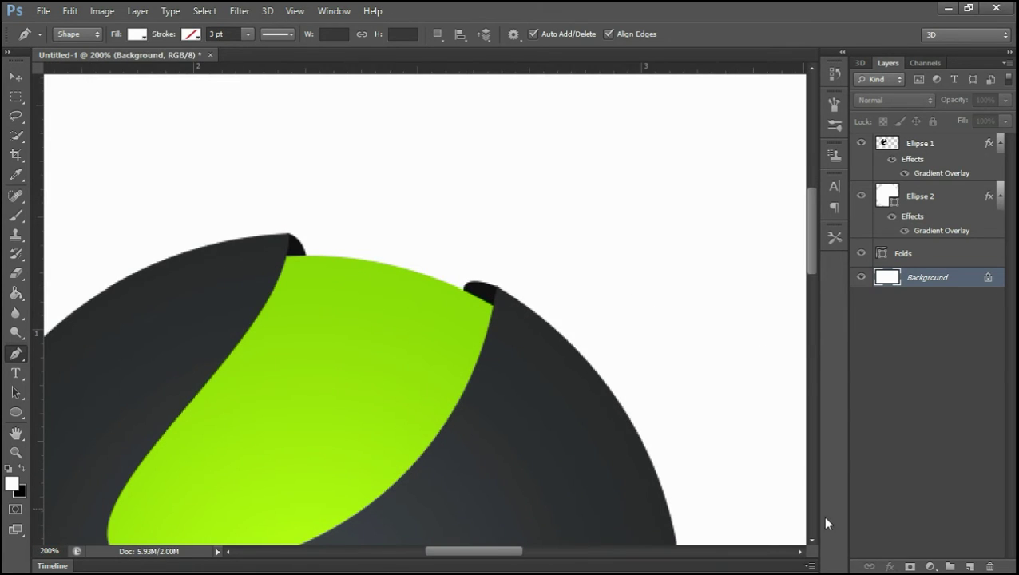
pyautogui.click(969, 565)
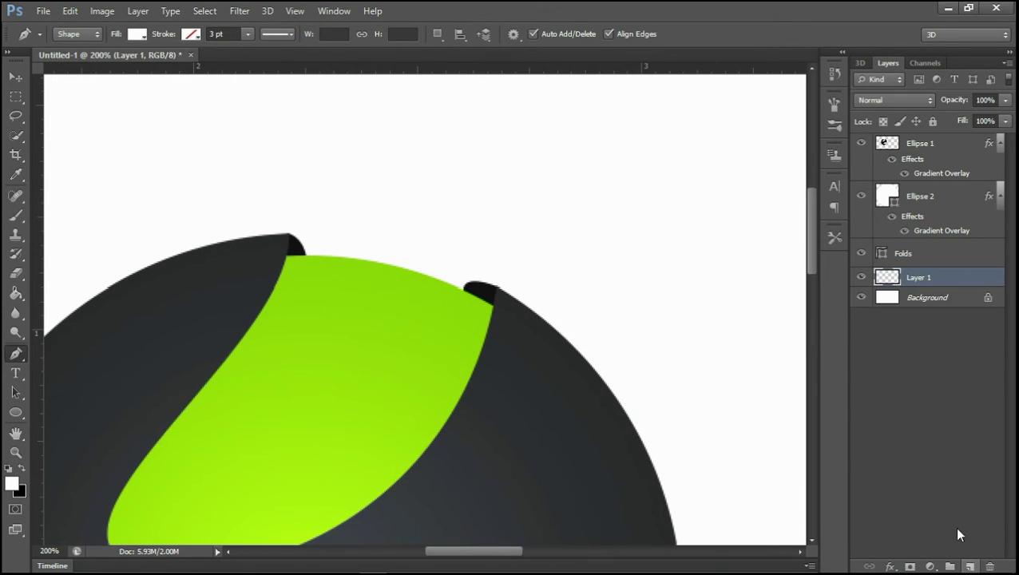
pyautogui.doubleClick(919, 277)
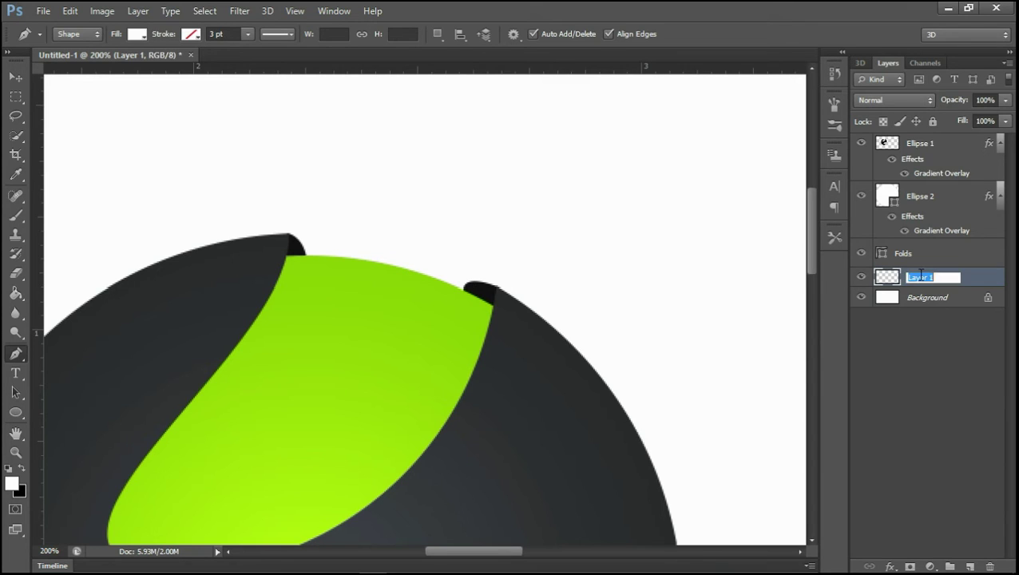
pyautogui.write('Shine_1')
pyautogui.press('Return')
pyautogui.hotkey('ctrl', '+')
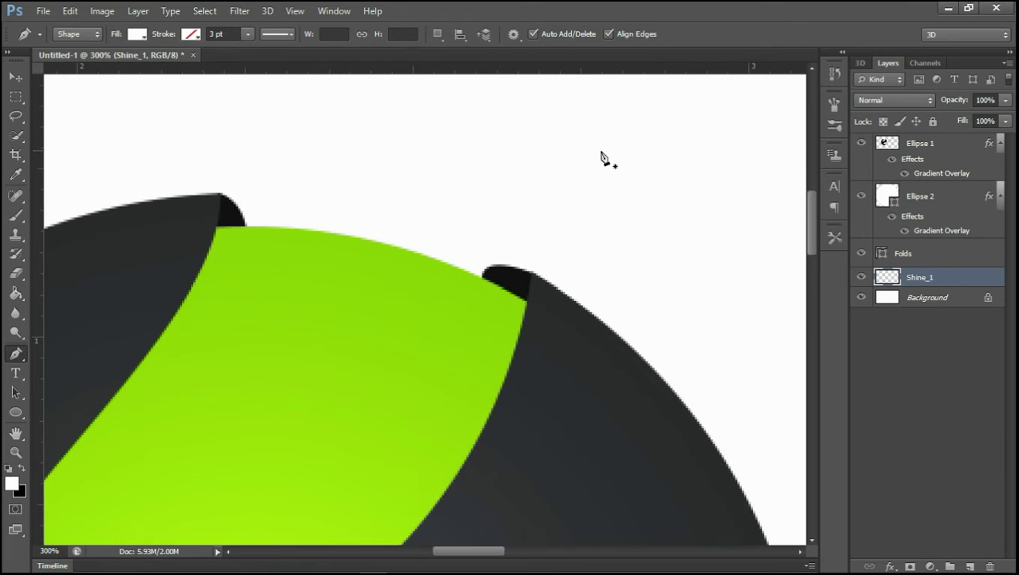
pyautogui.moveTo(813, 224); pyautogui.dragTo(811, 260)
pyautogui.hotkey('ctrl', '-')
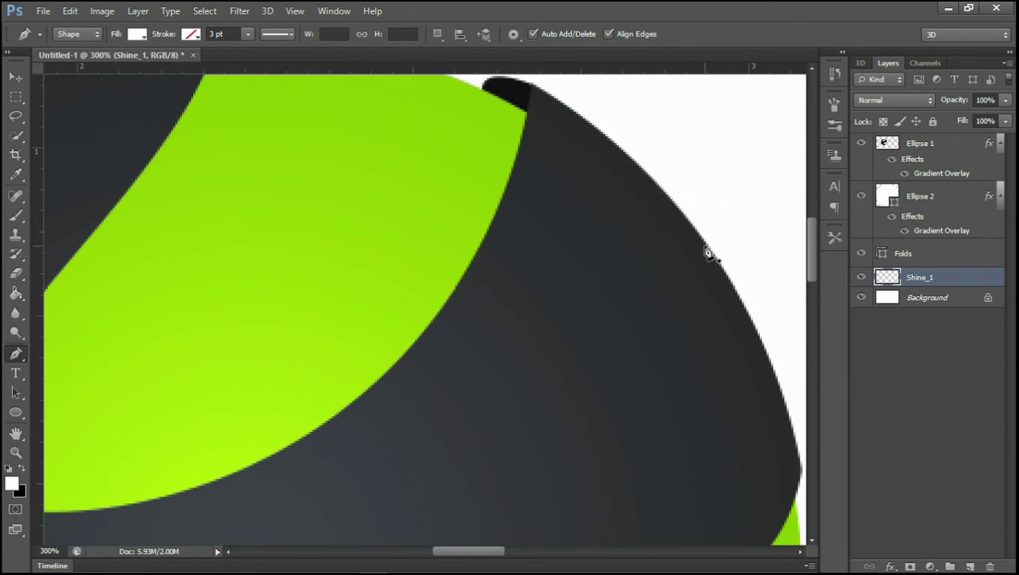
pyautogui.hotkey('ctrl', '-')
pyautogui.hotkey('ctrl', '-')
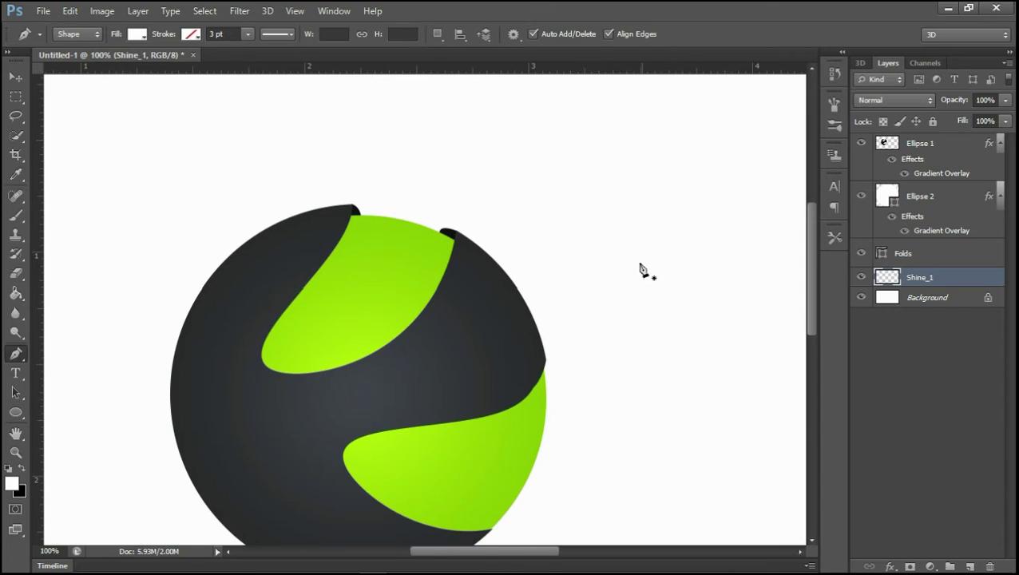
# - In pen Path mode, curve an outline from the upper swoosh's left tip to the fold tip
pyautogui.click(88, 34)
pyautogui.click(78, 62)
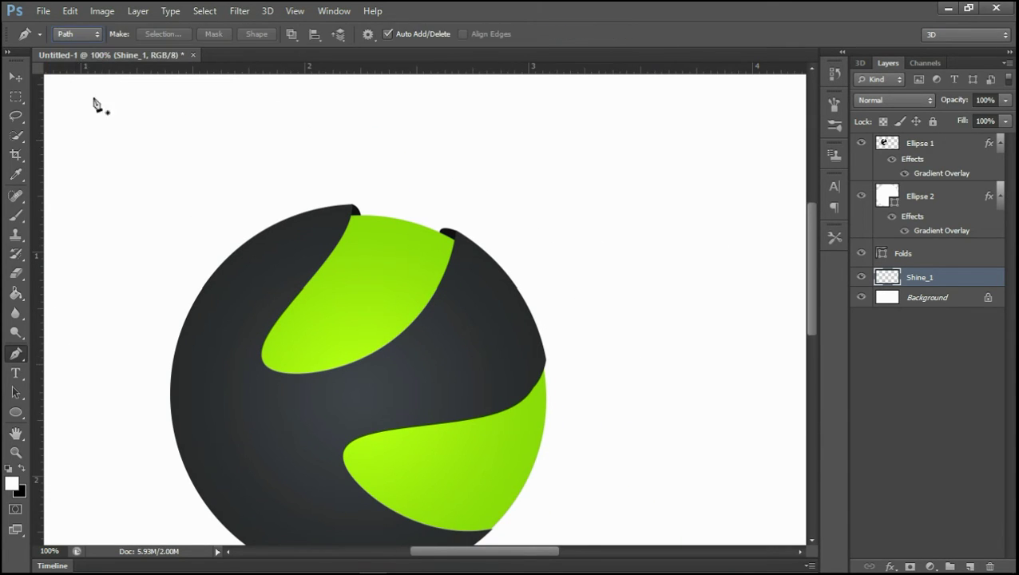
pyautogui.click(262, 359)
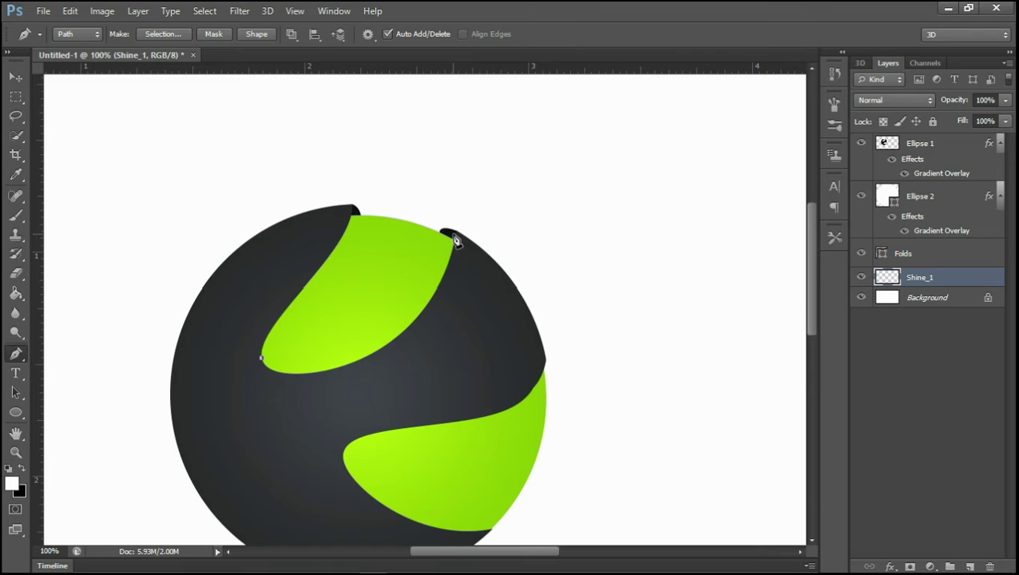
pyautogui.moveTo(453, 234)
pyautogui.mouseDown()
pyautogui.moveTo(462, 113)
pyautogui.moveTo(508, 90)
pyautogui.moveTo(510, 75)
pyautogui.moveTo(504, 126)
pyautogui.mouseUp()
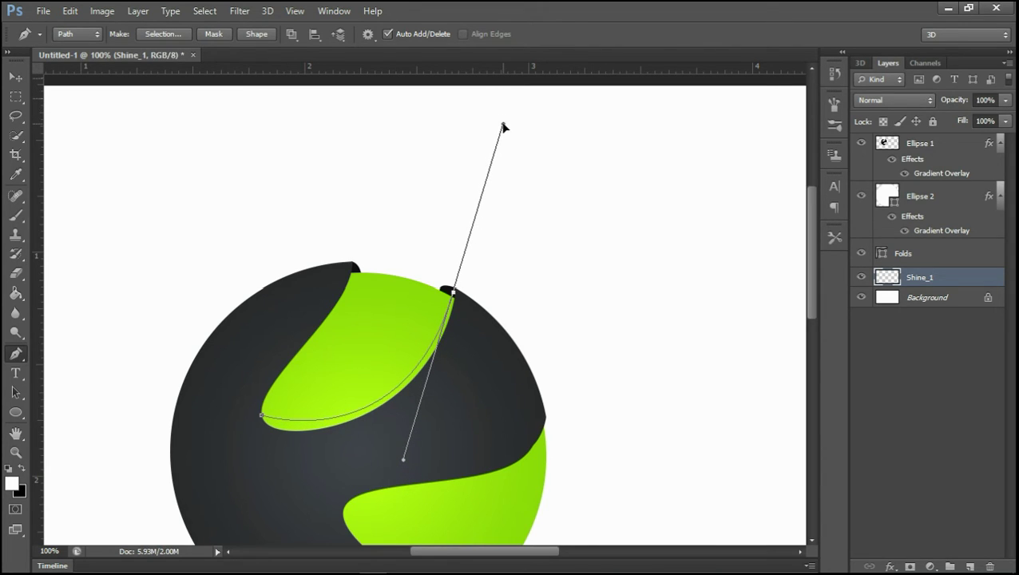
pyautogui.moveTo(503, 126)
pyautogui.mouseDown()
pyautogui.moveTo(568, 114)
pyautogui.moveTo(538, 102)
pyautogui.moveTo(513, 120)
pyautogui.mouseUp()
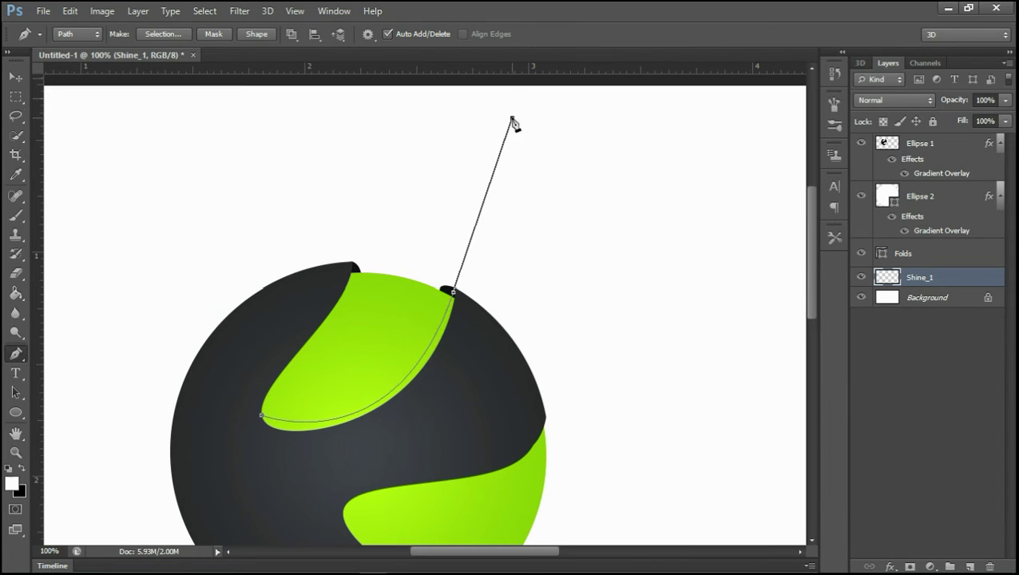
# - Sharpen the fold-tip corner, close the sliver at the left tip, and open Make Selection
pyautogui.click(452, 292)
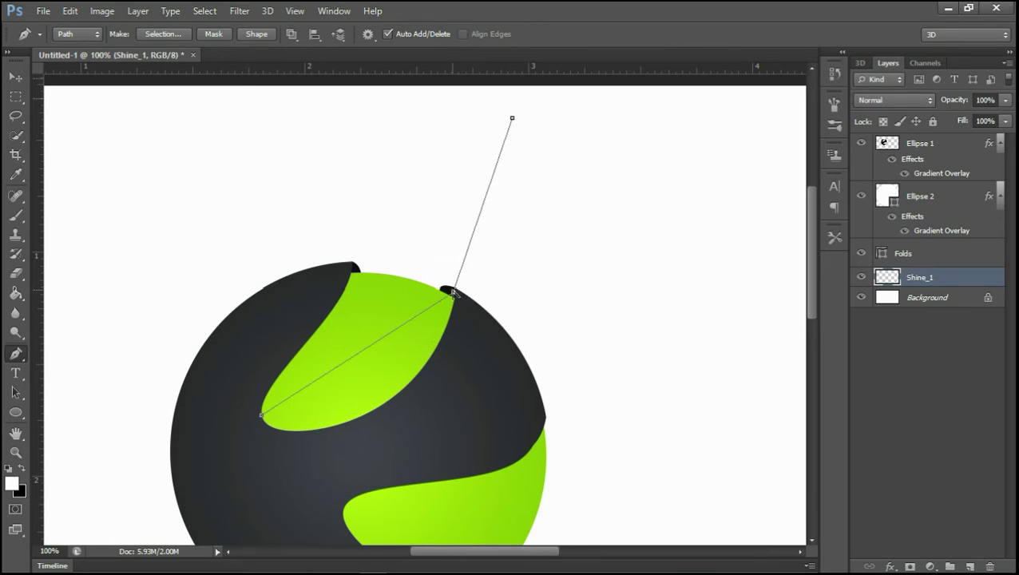
pyautogui.hotkey('ctrl', 'z')
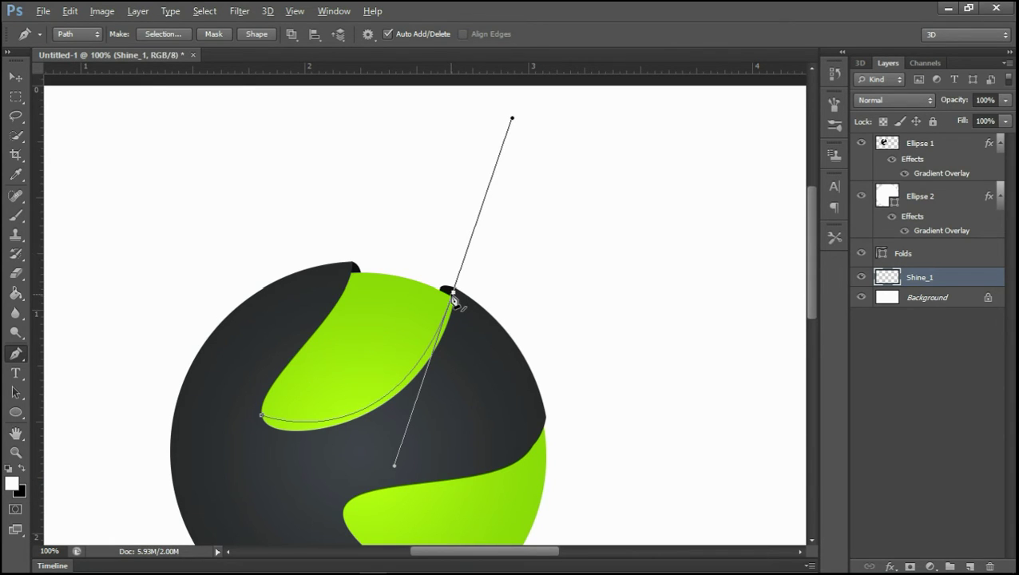
pyautogui.keyDown('alt'); pyautogui.click(453, 293); pyautogui.keyUp('alt')
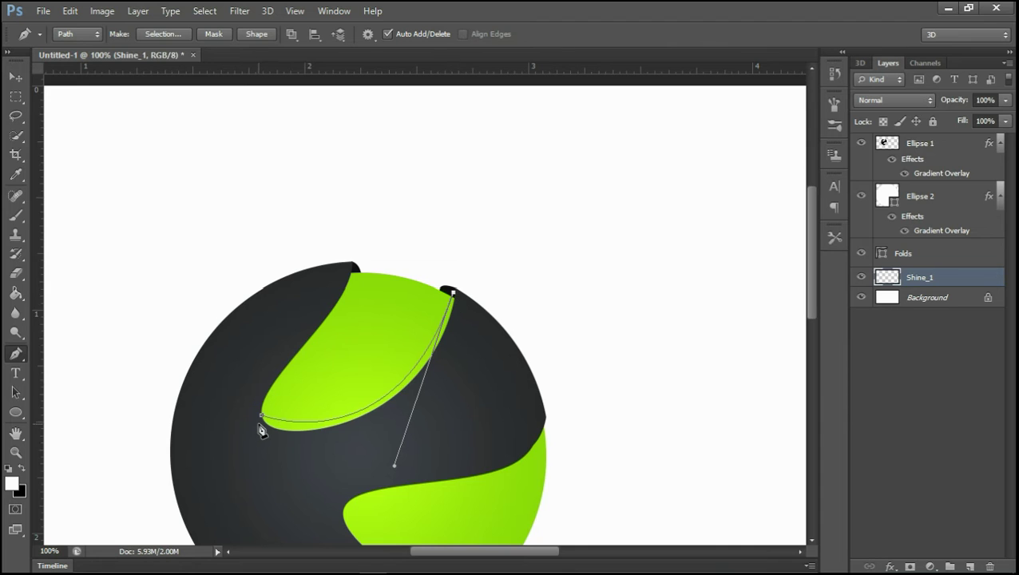
pyautogui.moveTo(262, 415)
pyautogui.mouseDown()
pyautogui.moveTo(130, 322)
pyautogui.moveTo(89, 344)
pyautogui.moveTo(112, 368)
pyautogui.moveTo(100, 367)
pyautogui.mouseUp()
pyautogui.keyDown('ctrl'); pyautogui.click(100, 366); pyautogui.keyUp('ctrl')
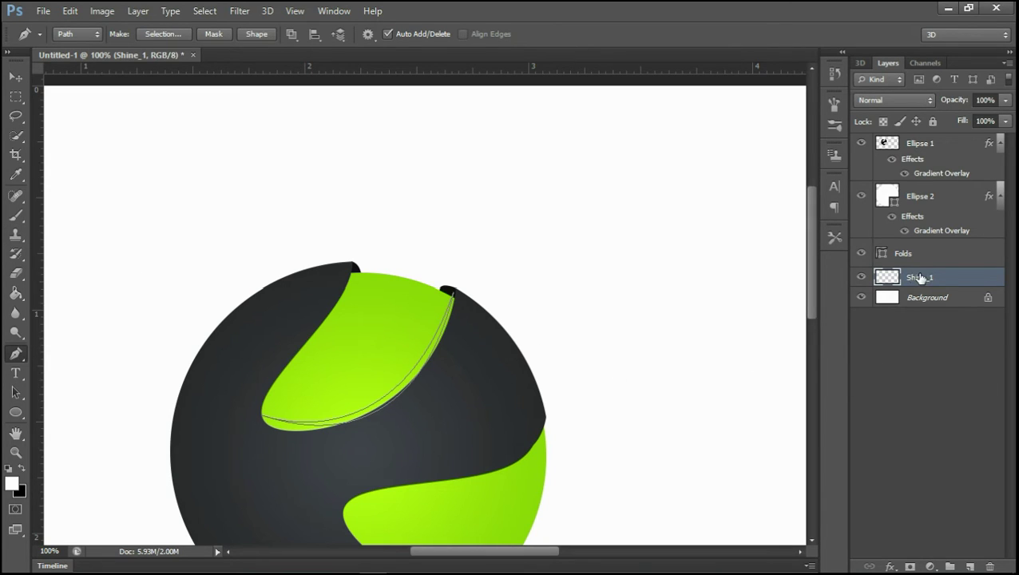
pyautogui.click(173, 34)
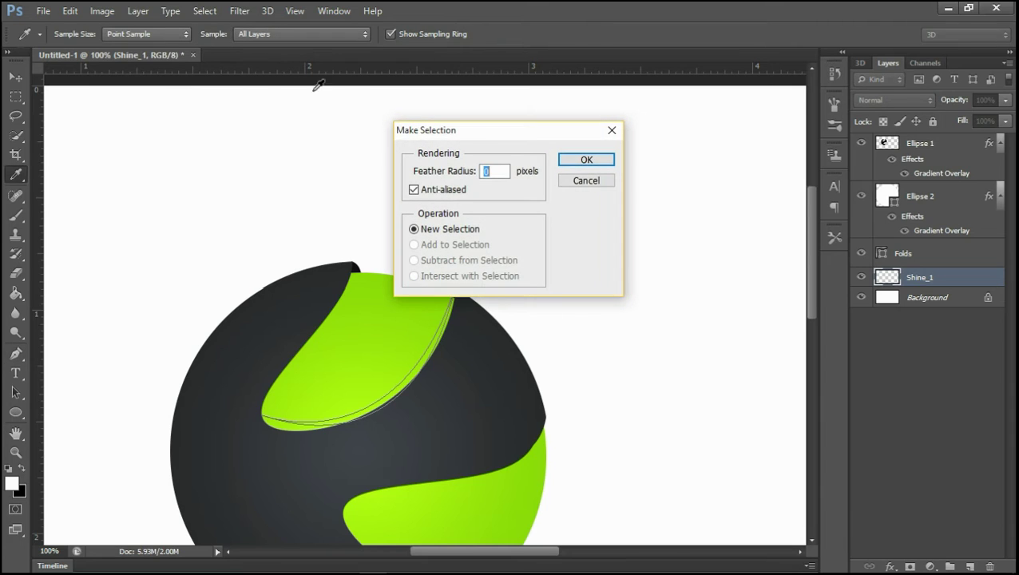
# - Fill the sliver selection with the Foreground to Background gradient and move Shine_1 between the ellipses
pyautogui.click(581, 163)
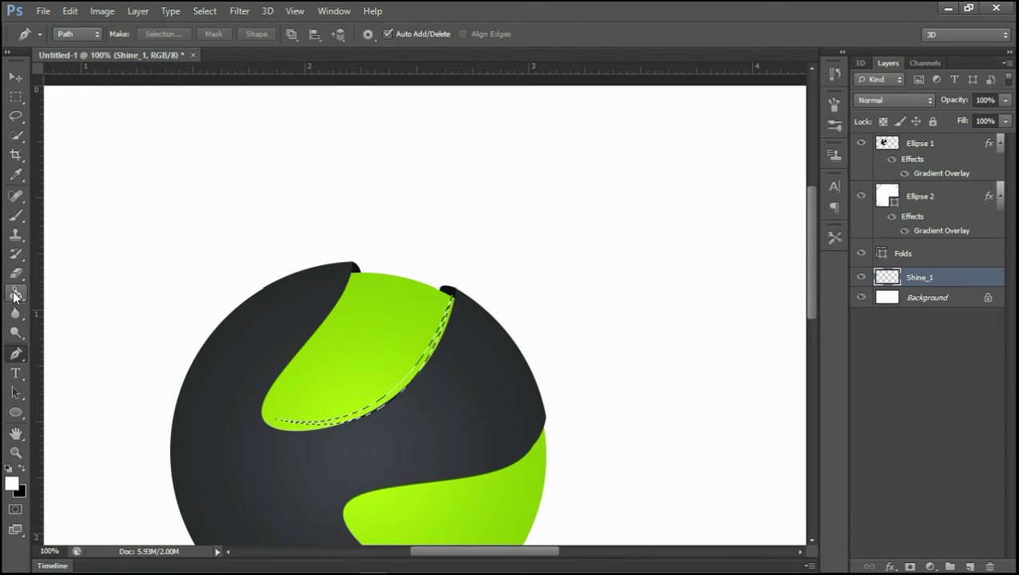
pyautogui.moveTo(16, 294); pyautogui.dragTo(47, 293)
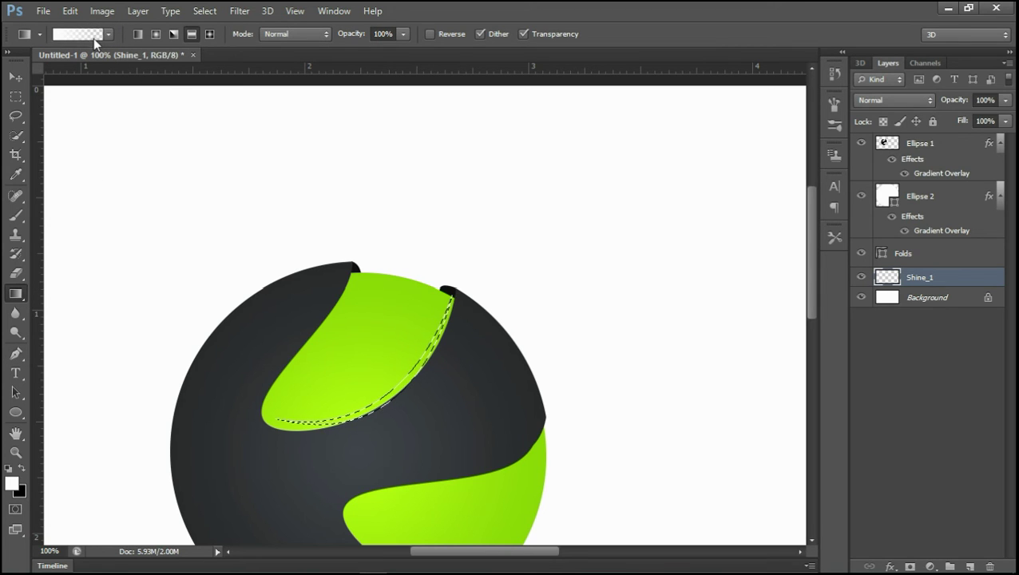
pyautogui.click(93, 36)
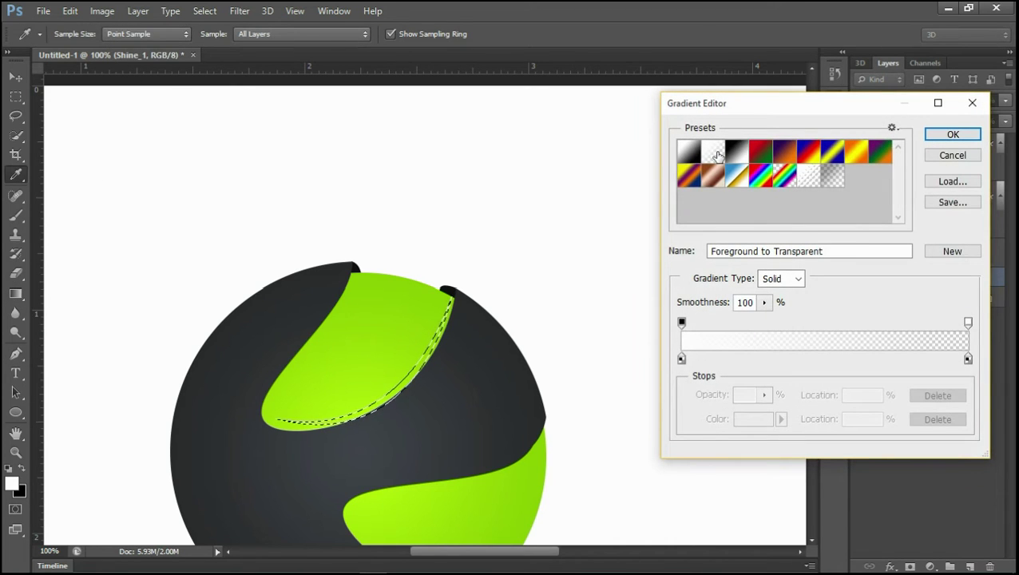
pyautogui.doubleClick(717, 155)
pyautogui.click(676, 195)
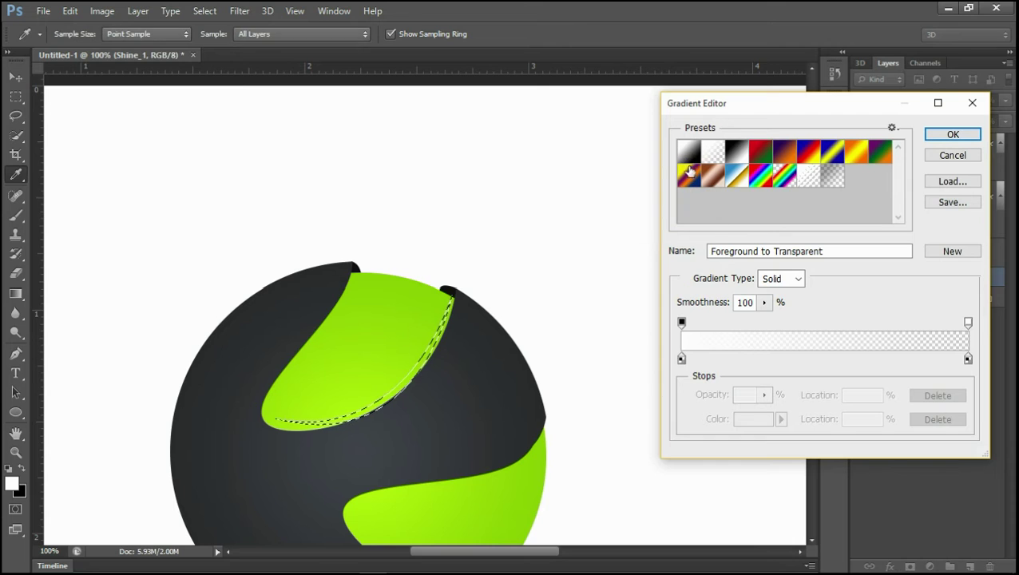
pyautogui.click(692, 158)
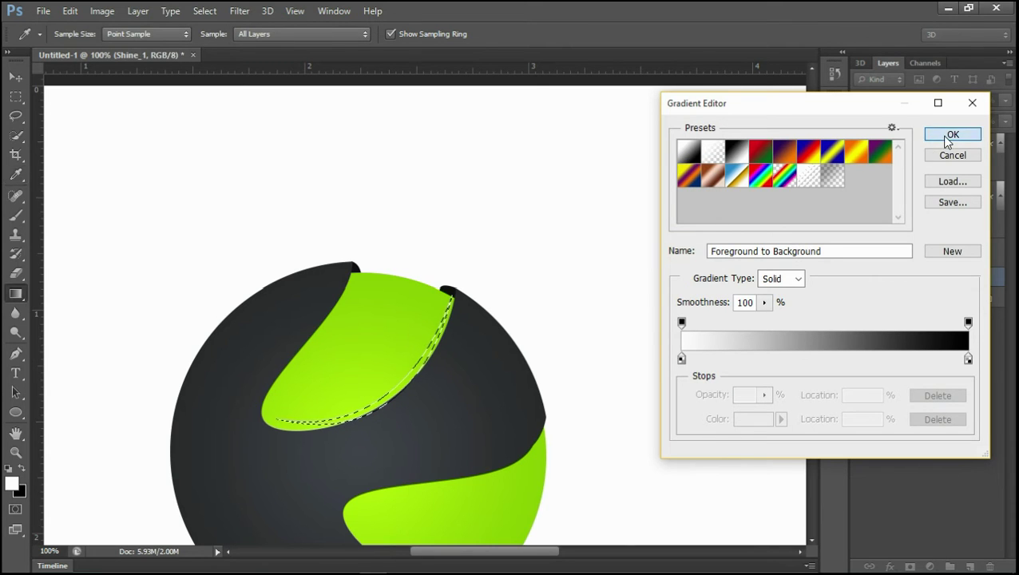
pyautogui.click(942, 137)
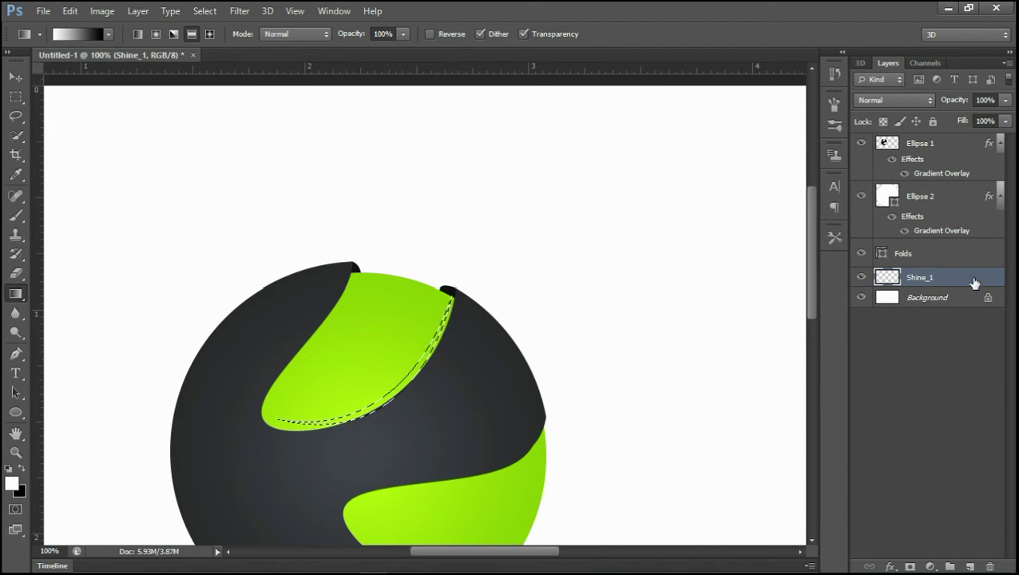
pyautogui.moveTo(973, 279); pyautogui.dragTo(960, 198)
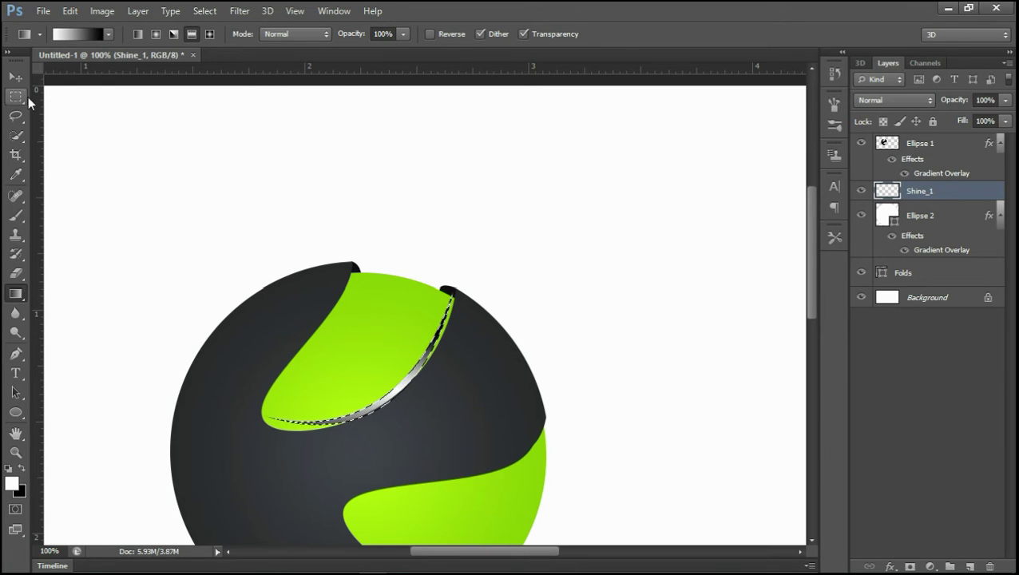
pyautogui.click(16, 95)
# - Deselect and put the shine strip into Free Transform Warp mode
pyautogui.rightClick(395, 385)
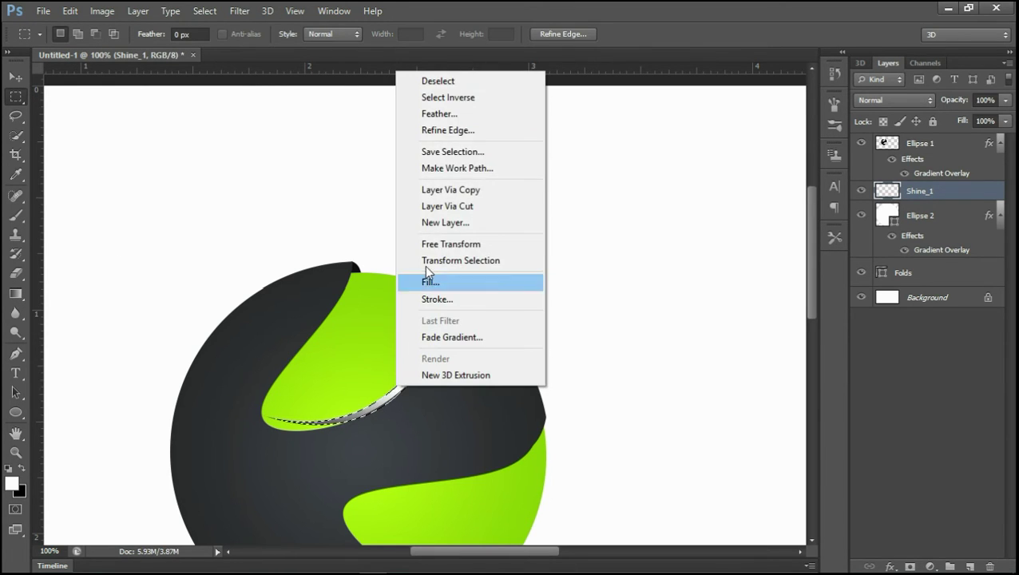
pyautogui.click(472, 81)
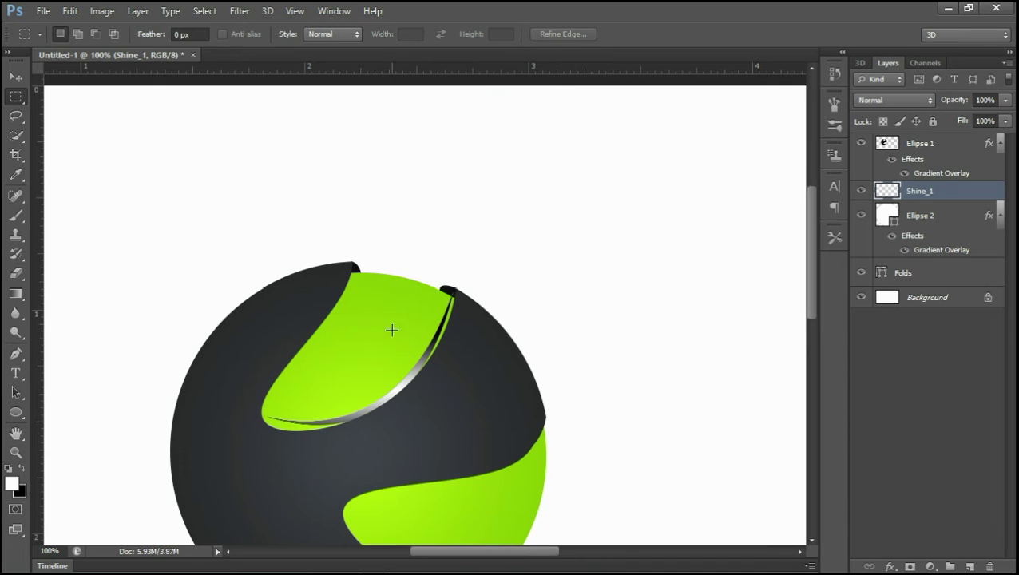
pyautogui.click(72, 11)
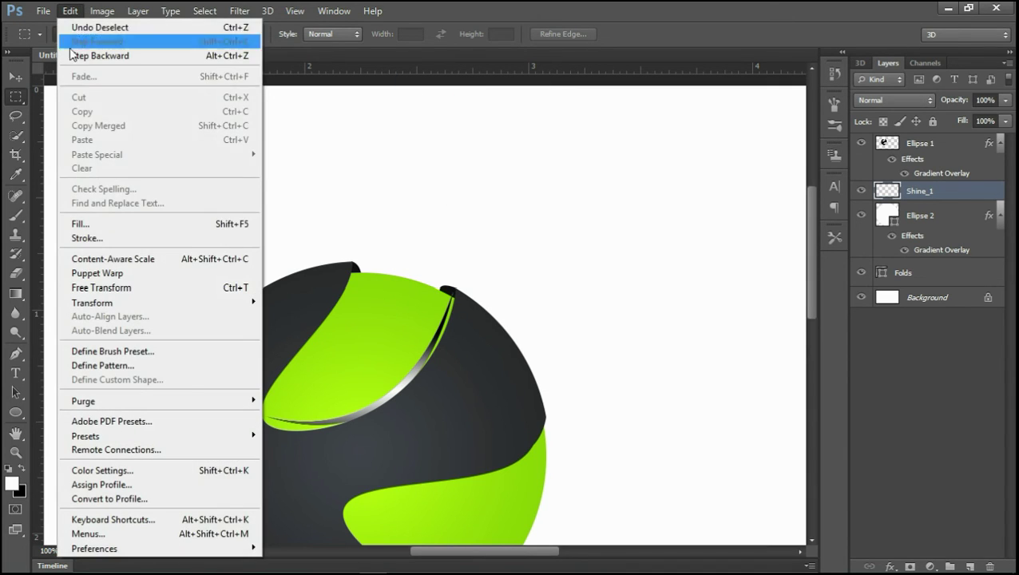
pyautogui.click(104, 292)
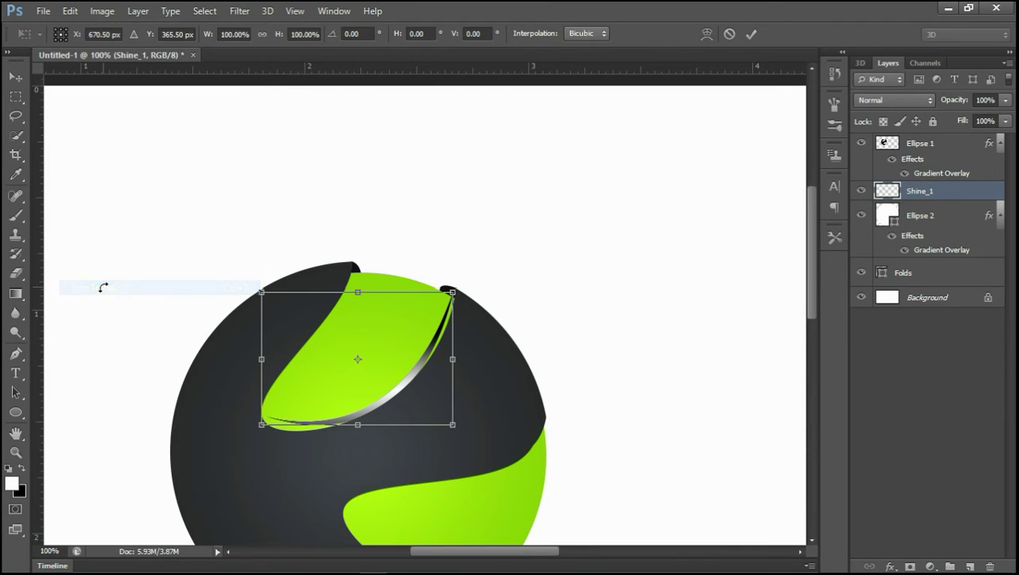
pyautogui.rightClick(289, 394)
pyautogui.click(363, 253)
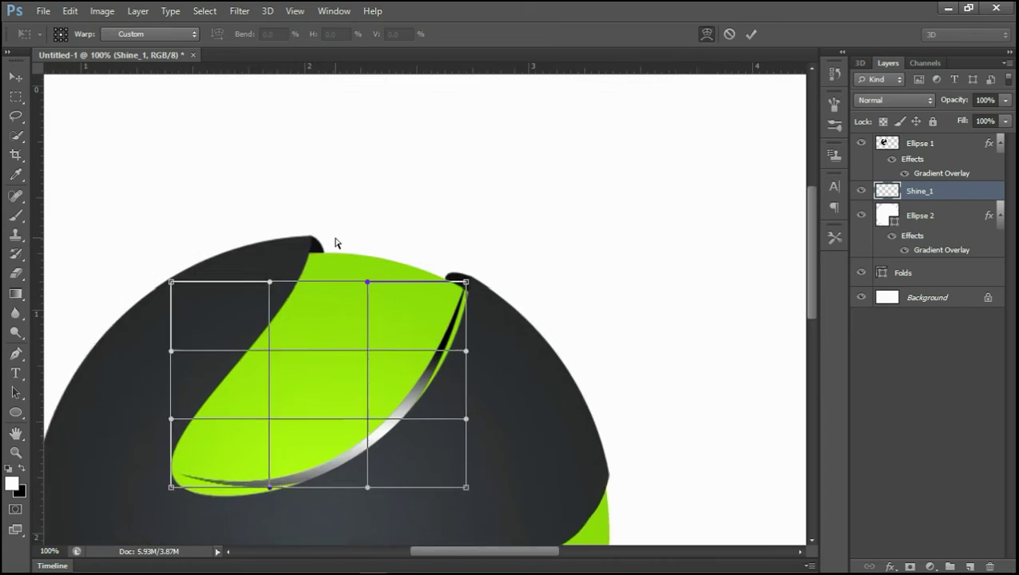
# - Warp the shine into the fold tip and along the swoosh's lower edge, then commit
pyautogui.hotkey('ctrl', '+')
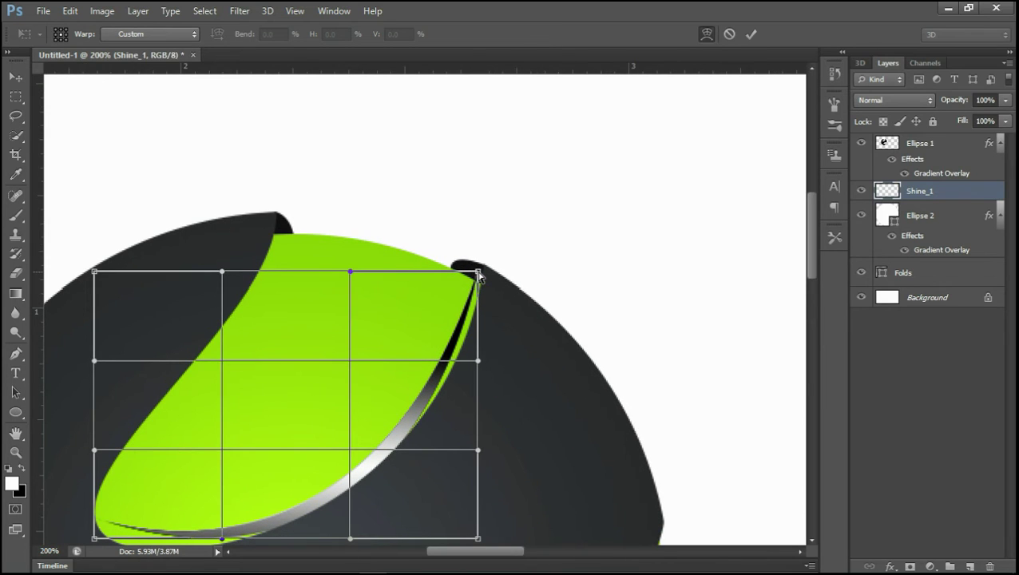
pyautogui.moveTo(479, 273); pyautogui.dragTo(487, 273)
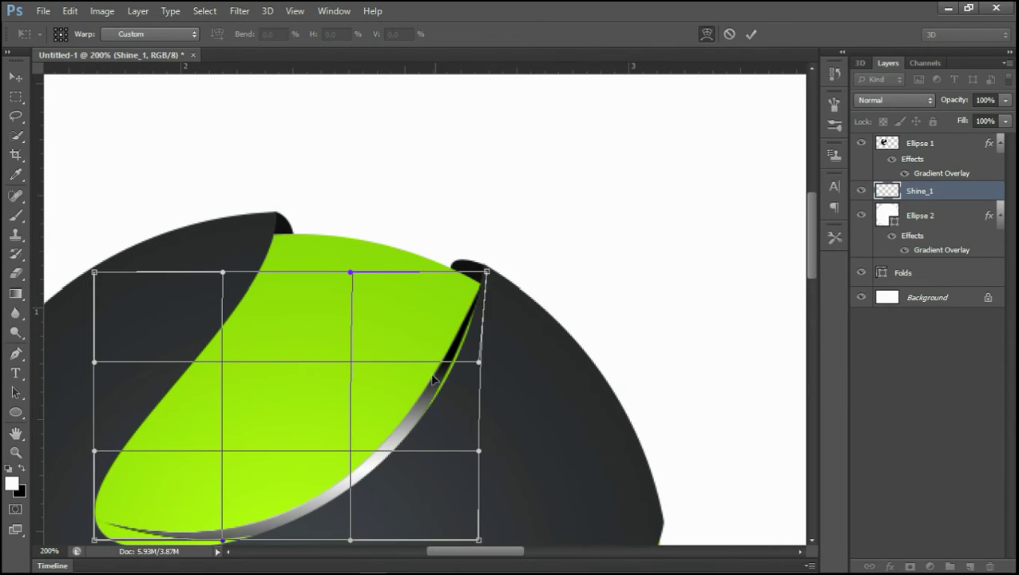
pyautogui.moveTo(352, 365); pyautogui.dragTo(361, 366)
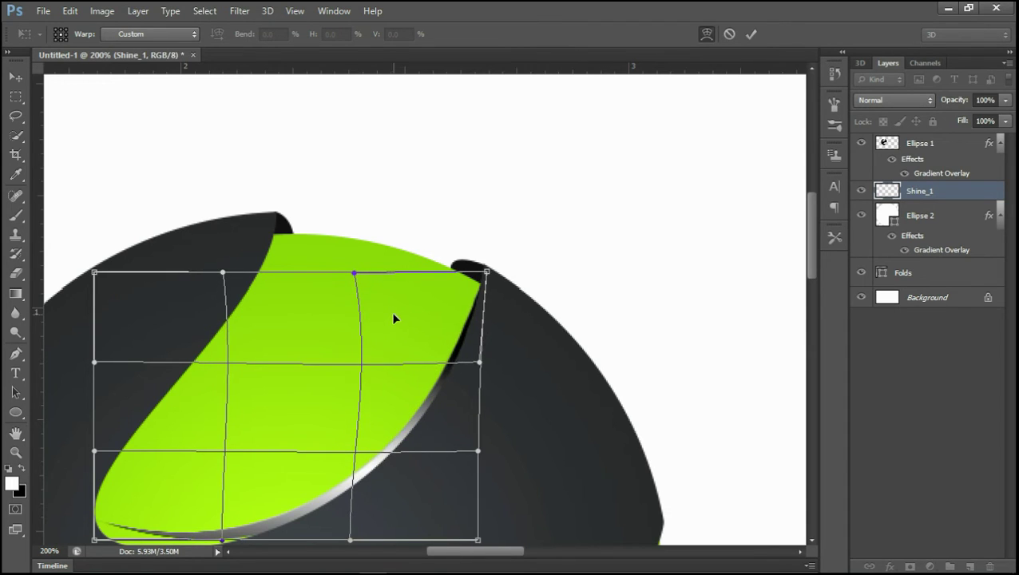
pyautogui.moveTo(809, 252); pyautogui.dragTo(810, 273)
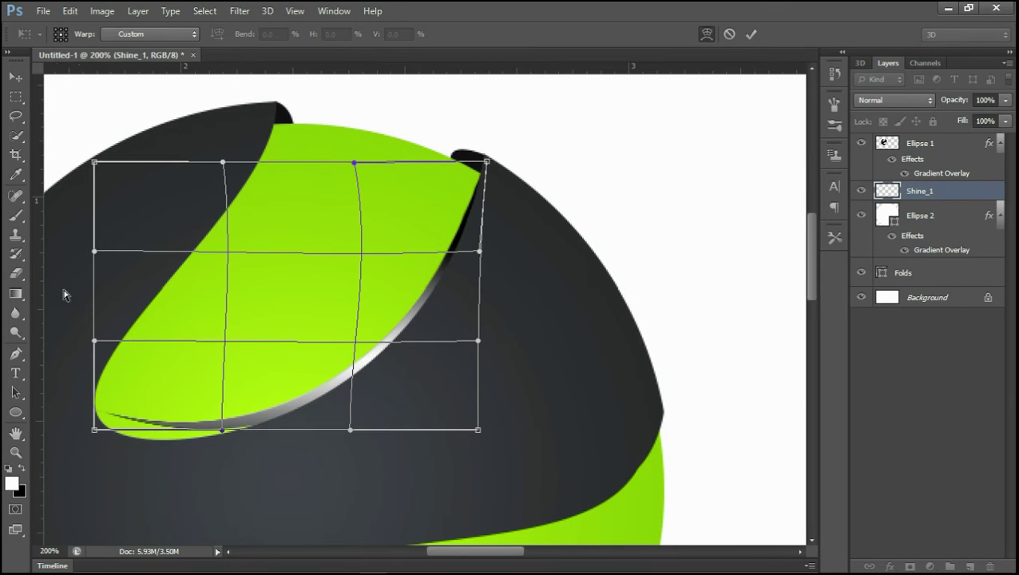
pyautogui.moveTo(107, 386)
pyautogui.mouseDown()
pyautogui.moveTo(129, 396)
pyautogui.moveTo(101, 404)
pyautogui.mouseUp()
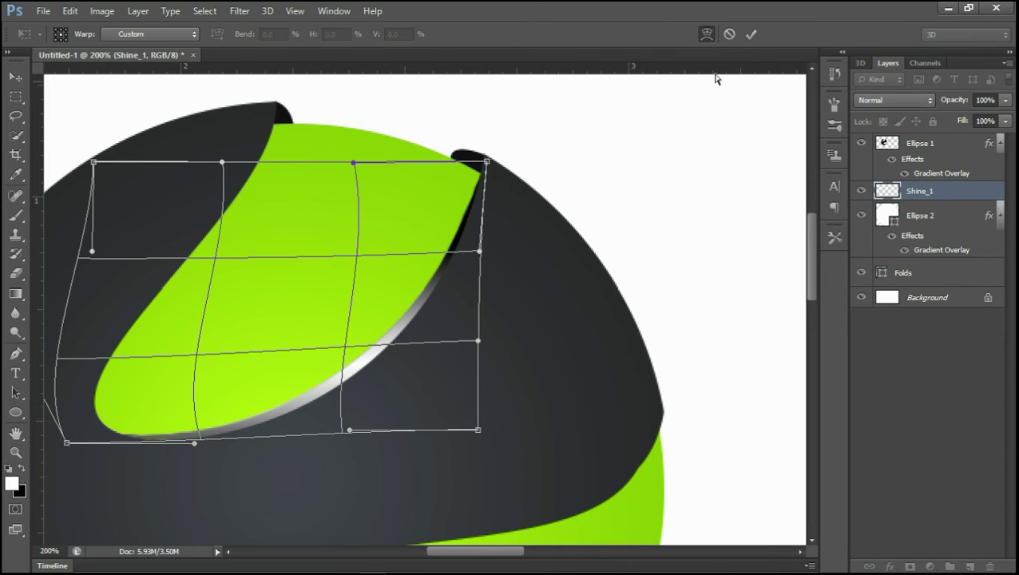
pyautogui.click(750, 35)
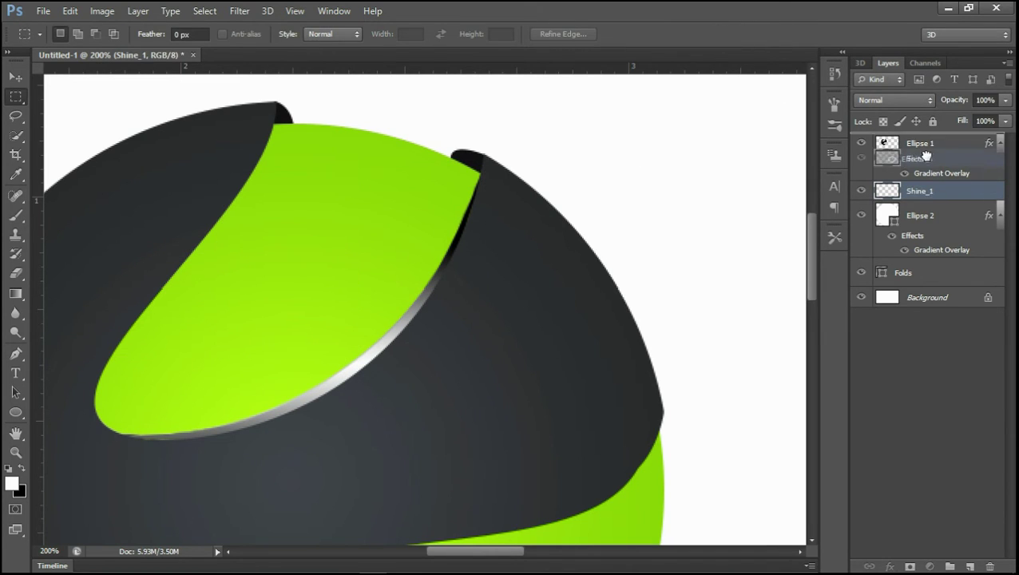
# - Move Shine_1 to the top of the layer stack
pyautogui.moveTo(917, 191); pyautogui.dragTo(929, 148)
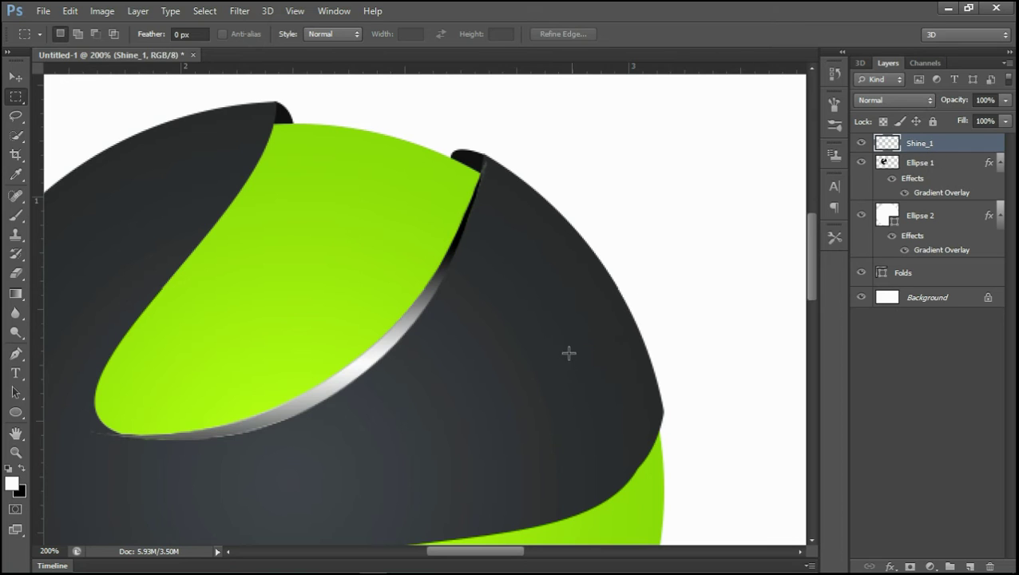
pyautogui.hotkey('ctrl', '-')
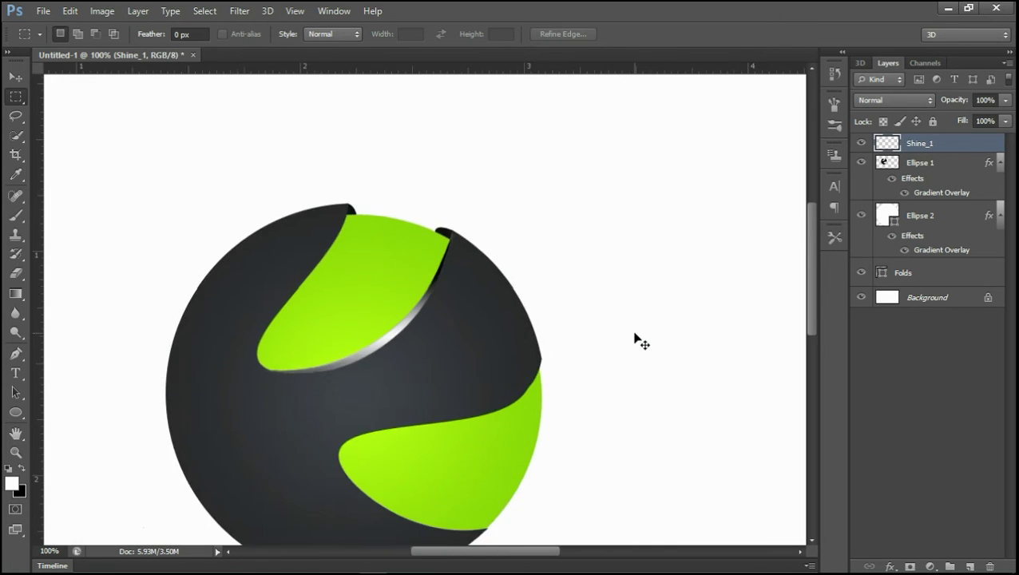
pyautogui.hotkey('ctrl', '-')
pyautogui.hotkey('ctrl', '+')
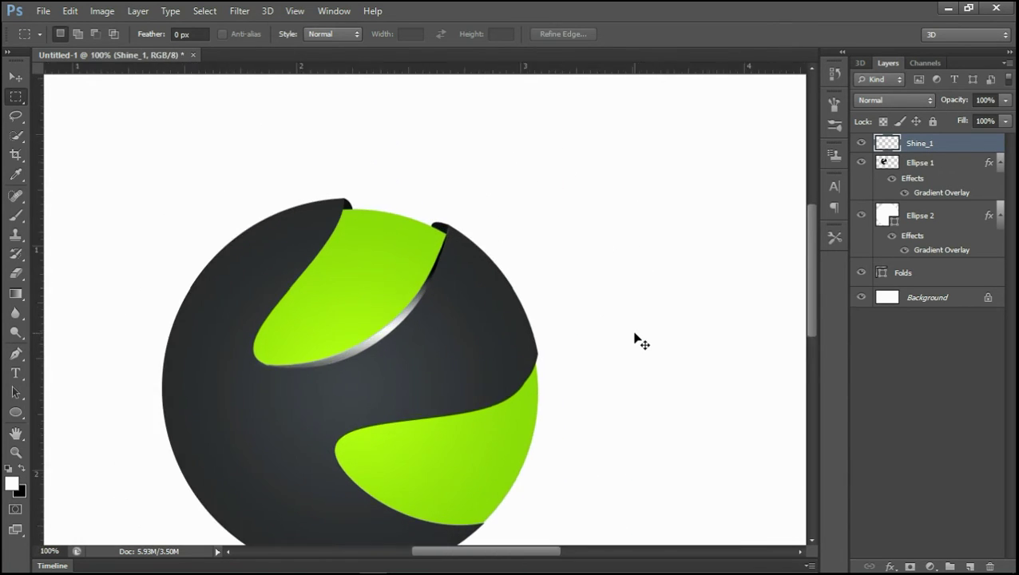
pyautogui.hotkey('ctrl', '+')
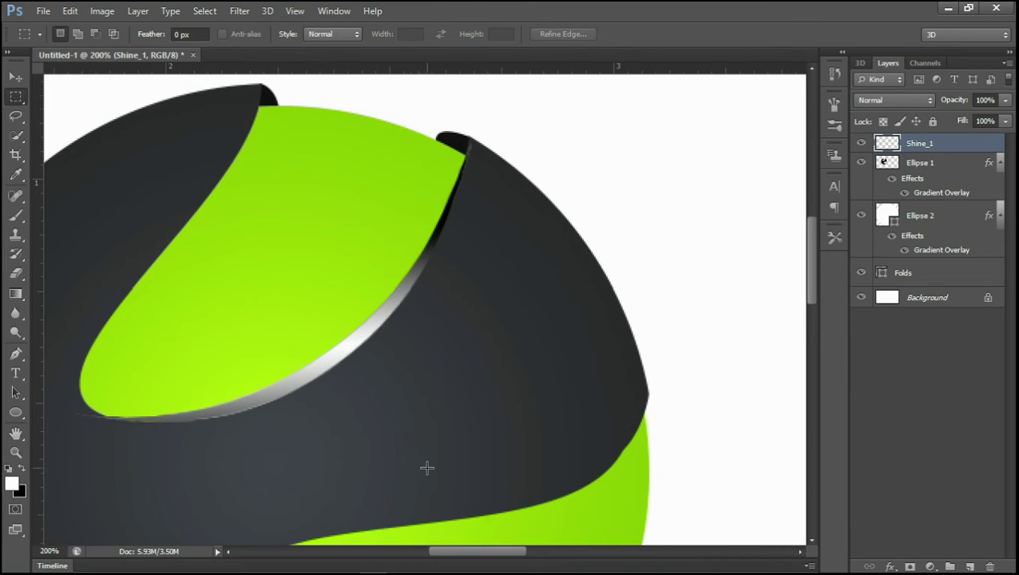
# - Add a new empty layer named Shine_2 above Shine_1
pyautogui.click(971, 565)
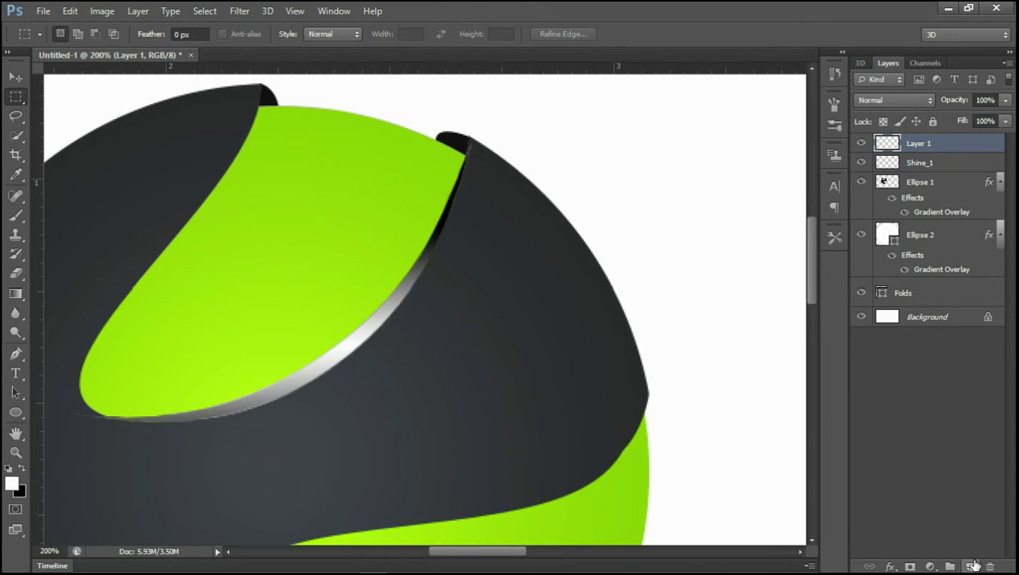
pyautogui.doubleClick(919, 142)
pyautogui.press('Return')
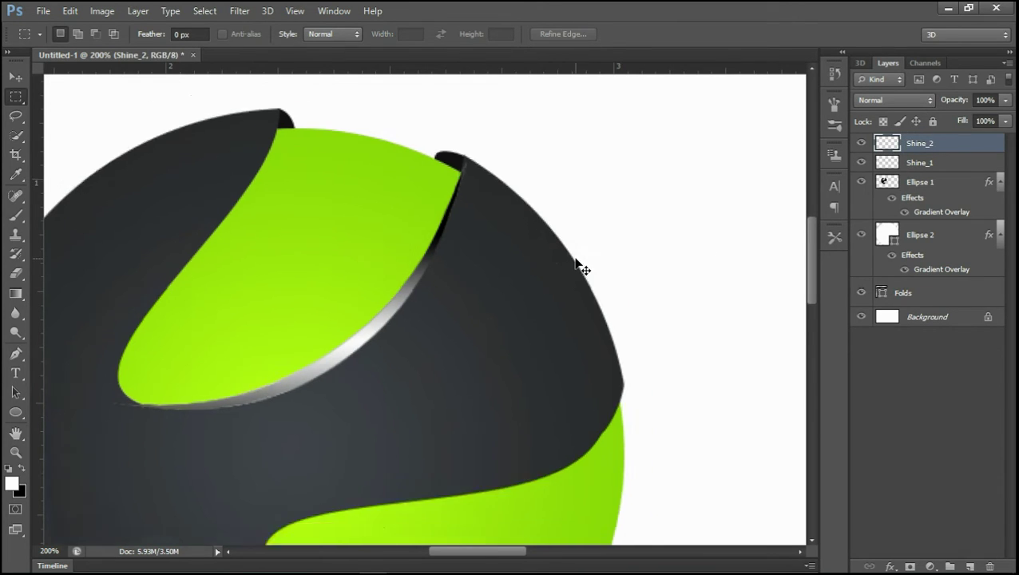
pyautogui.hotkey('ctrl', '-')
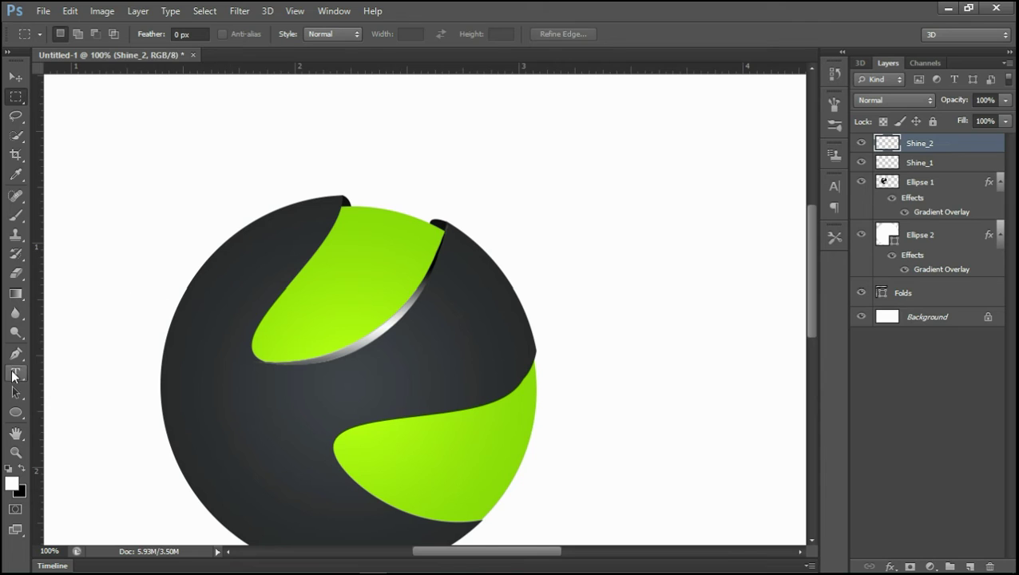
# - Trace a thin curved path under the lower lime swoosh and convert it to a selection
pyautogui.click(15, 354)
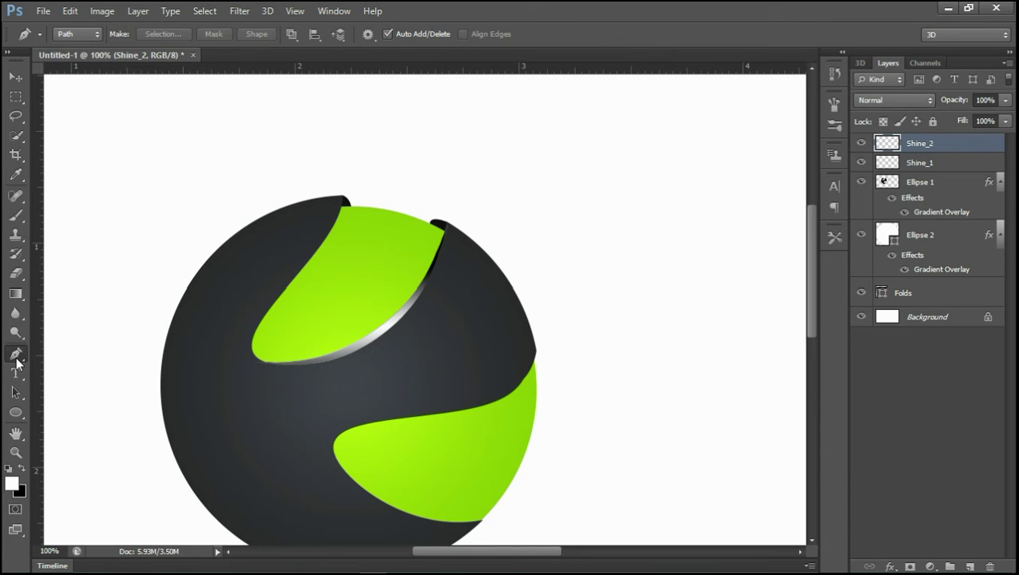
pyautogui.click(333, 447)
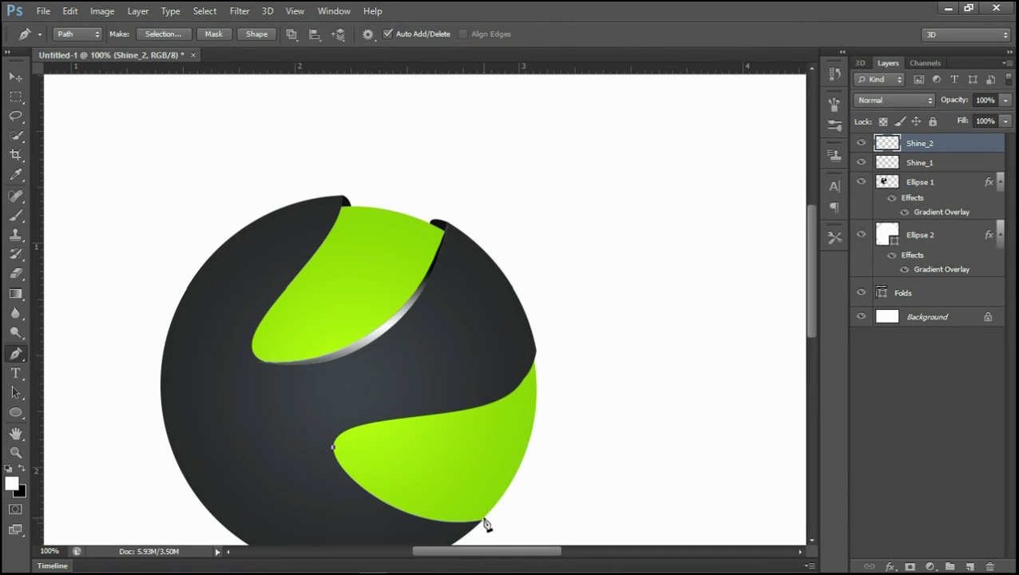
pyautogui.moveTo(483, 519); pyautogui.dragTo(589, 513)
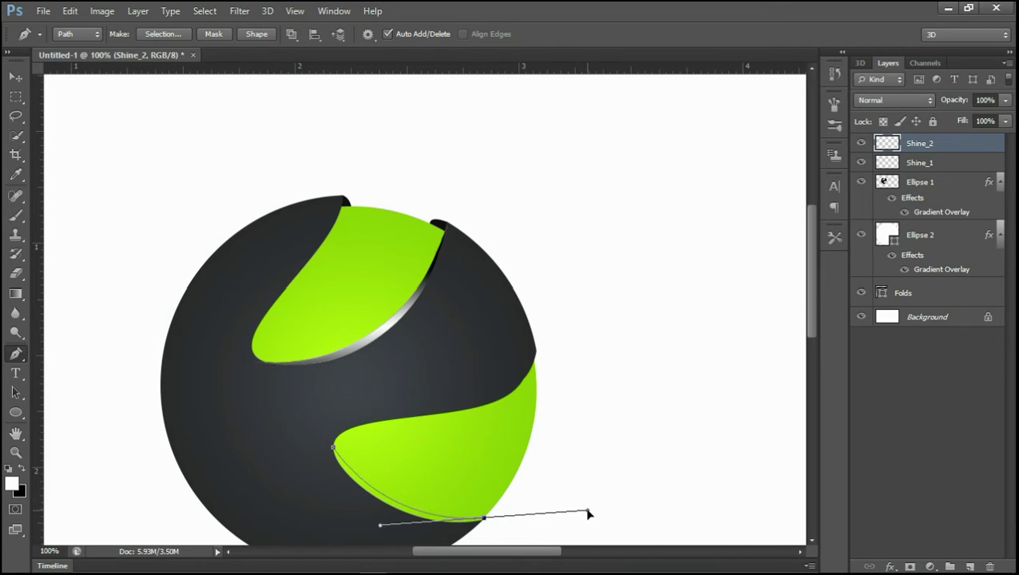
pyautogui.moveTo(589, 513); pyautogui.dragTo(583, 502)
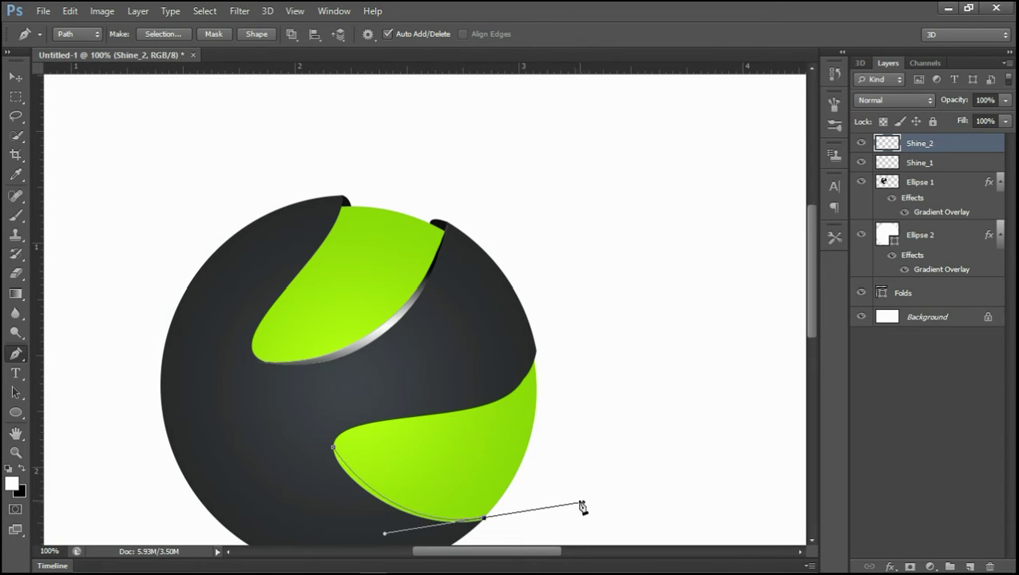
pyautogui.keyDown('alt'); pyautogui.click(484, 519); pyautogui.keyUp('alt')
pyautogui.moveTo(333, 447)
pyautogui.mouseDown()
pyautogui.moveTo(324, 374)
pyautogui.moveTo(292, 348)
pyautogui.mouseUp()
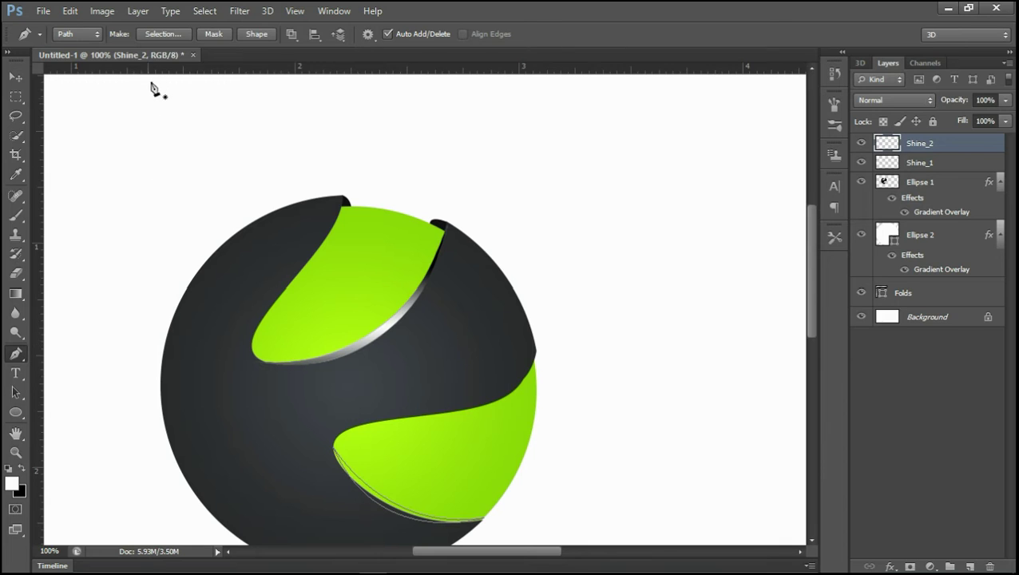
pyautogui.click(163, 34)
pyautogui.click(578, 161)
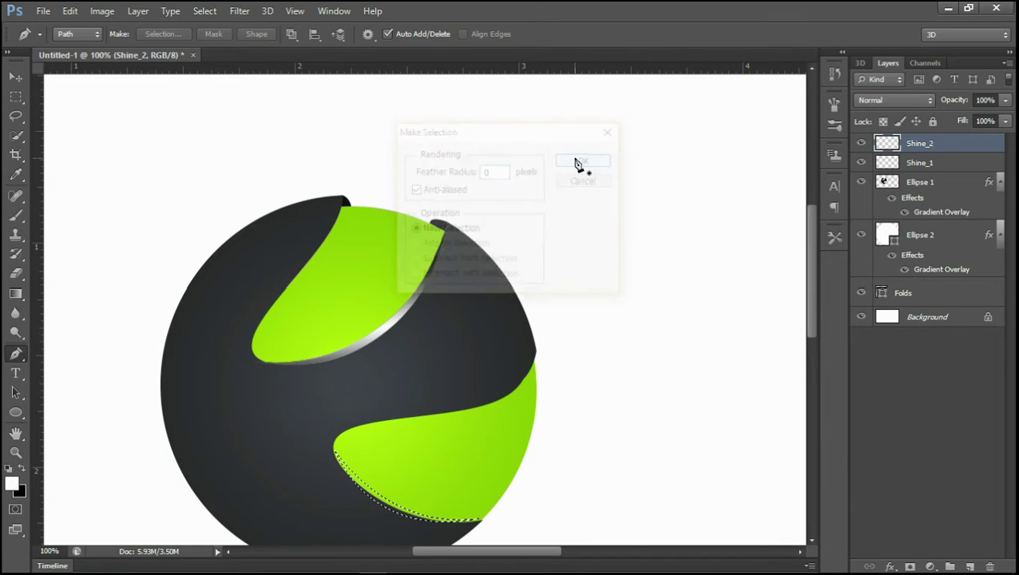
pyautogui.click(14, 294)
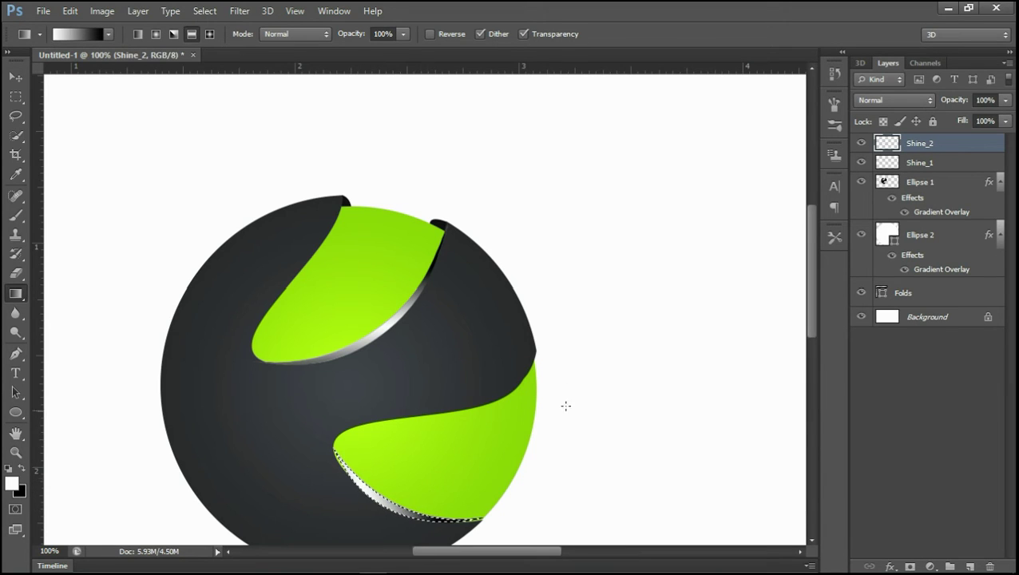
# - Deselect and zoom in on the lower swoosh's shine strip
pyautogui.click(16, 96)
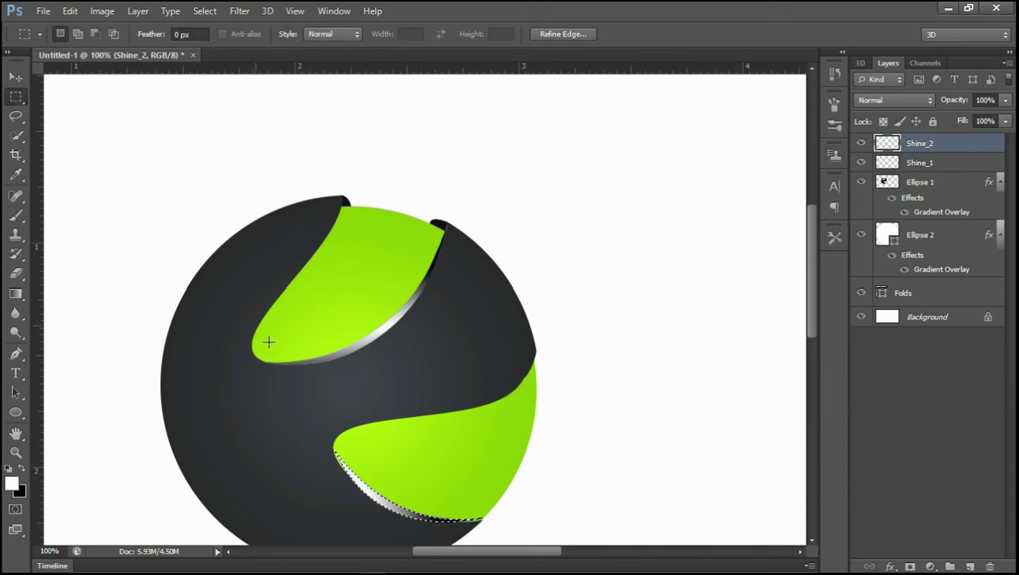
pyautogui.rightClick(372, 496)
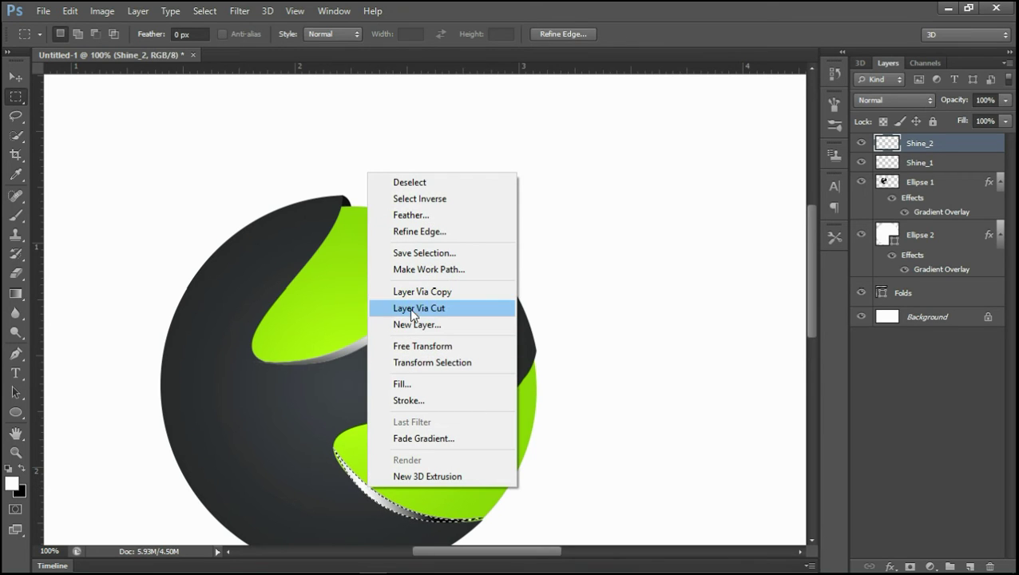
pyautogui.click(458, 185)
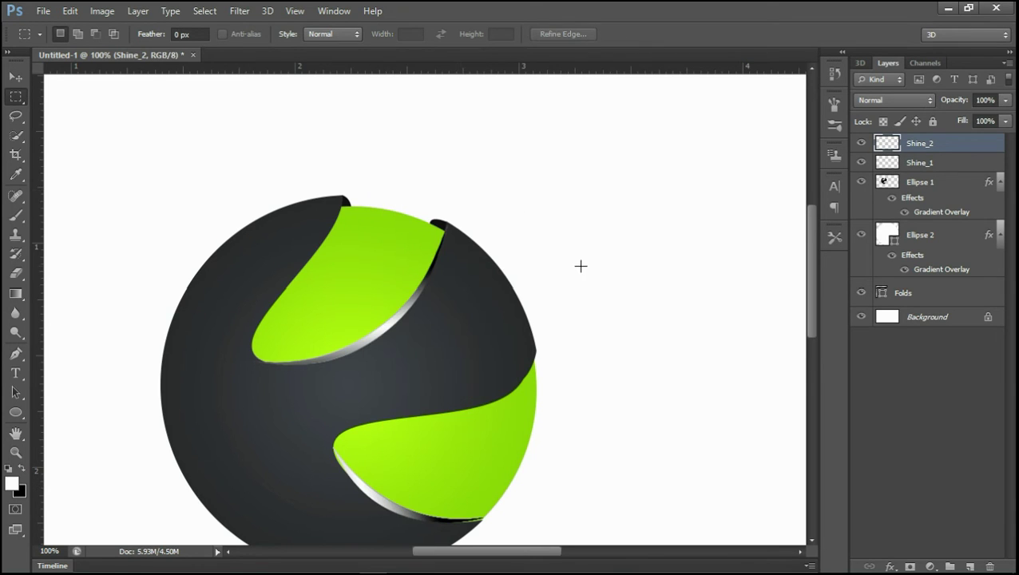
pyautogui.hotkey('ctrl', '+')
pyautogui.hotkey('ctrl', '+')
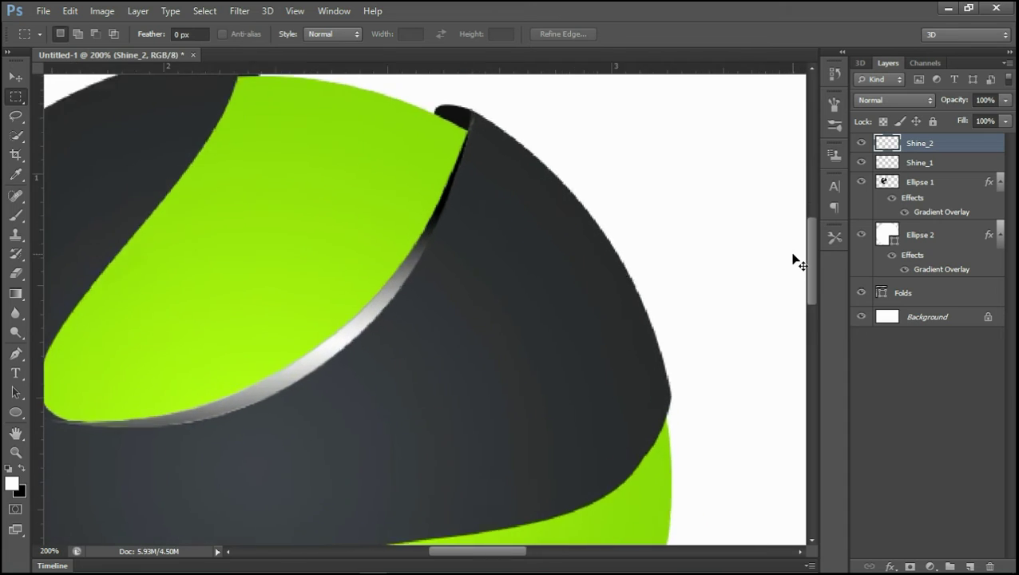
pyautogui.moveTo(811, 264); pyautogui.dragTo(821, 326)
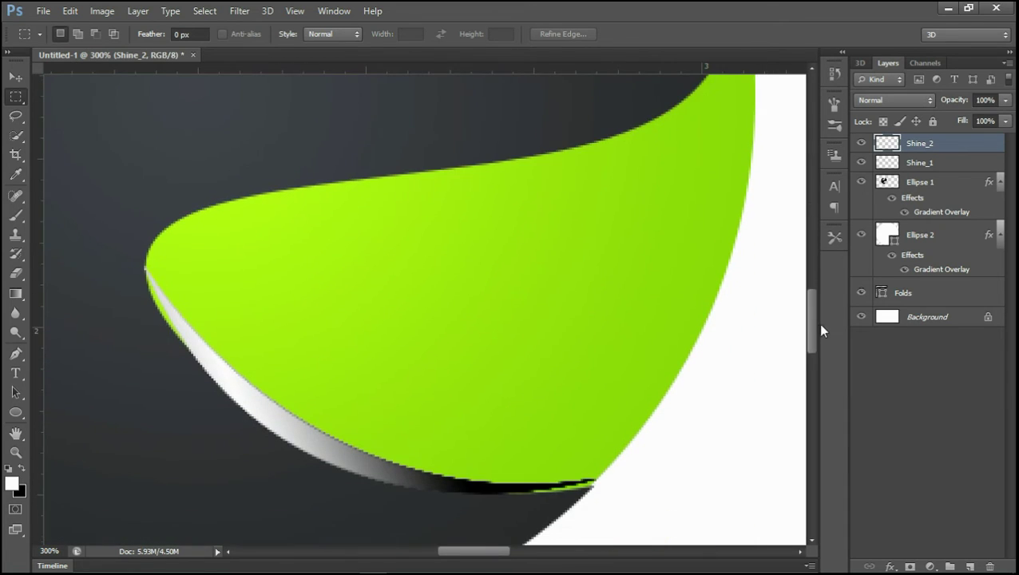
# - Warp the Shine_2 strip to hug the lower swoosh's curved edge and taper into its tip
pyautogui.click(70, 10)
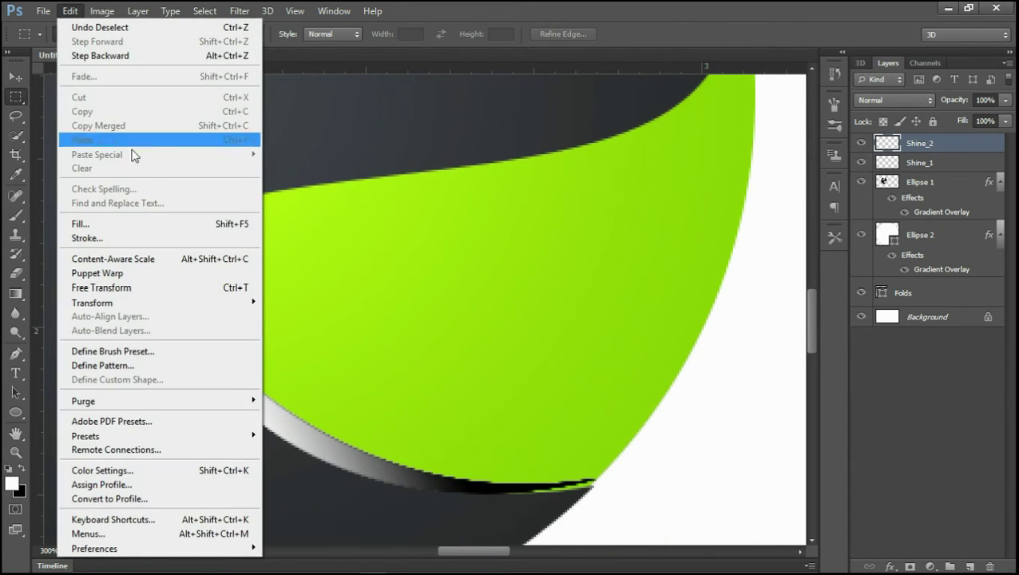
pyautogui.click(159, 287)
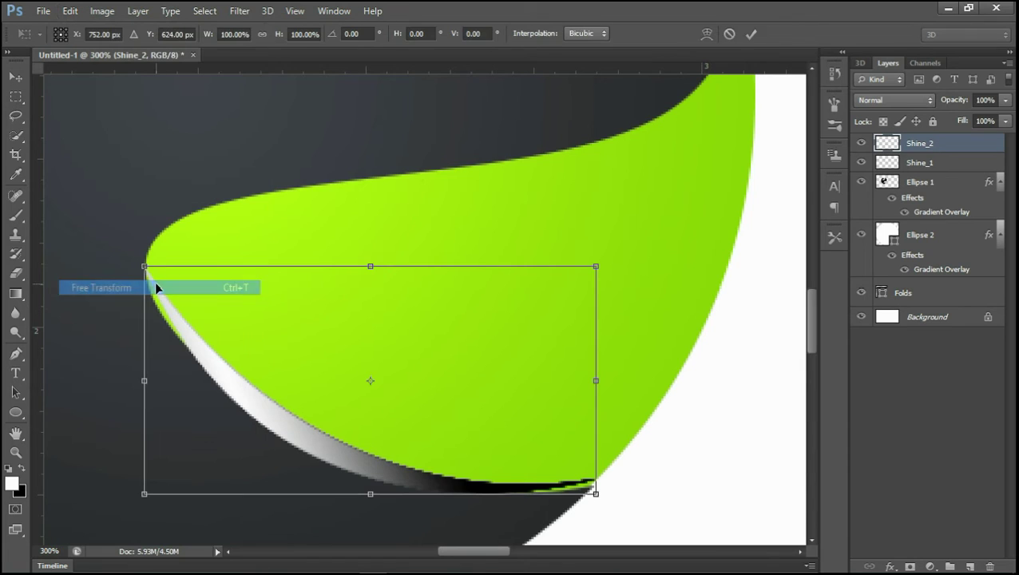
pyautogui.rightClick(322, 330)
pyautogui.click(409, 196)
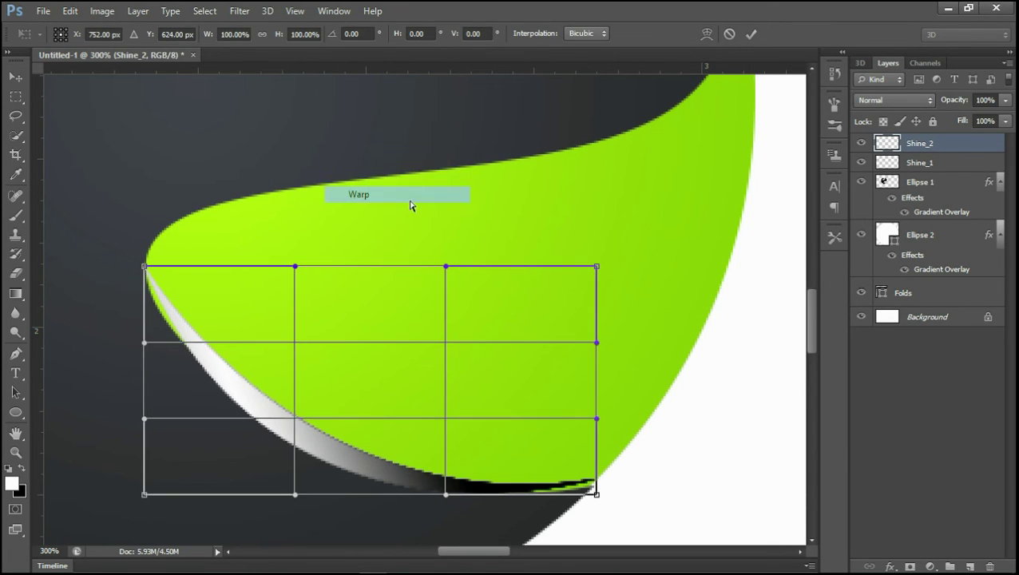
pyautogui.moveTo(177, 292); pyautogui.dragTo(188, 301)
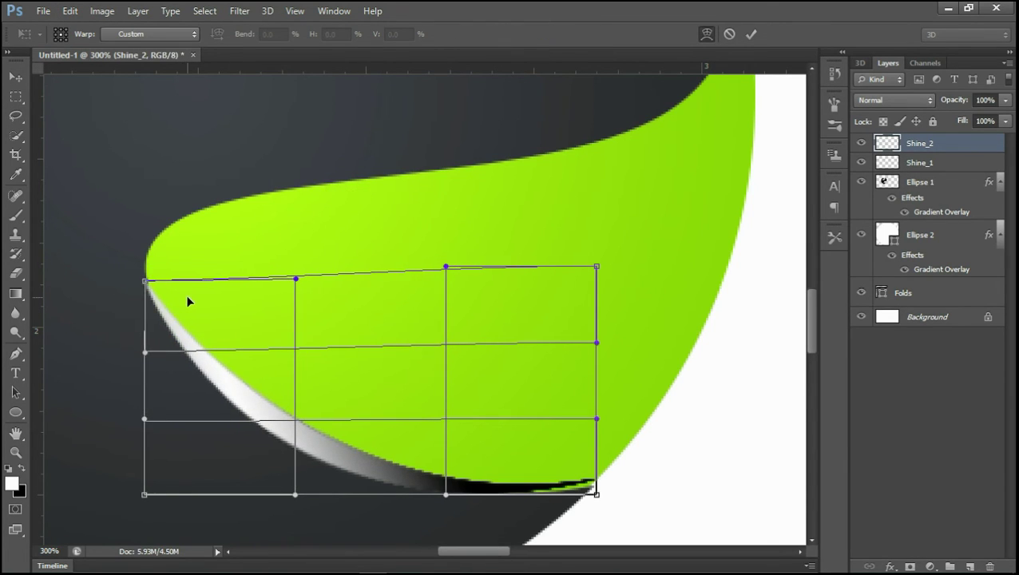
pyautogui.moveTo(556, 467); pyautogui.dragTo(555, 477)
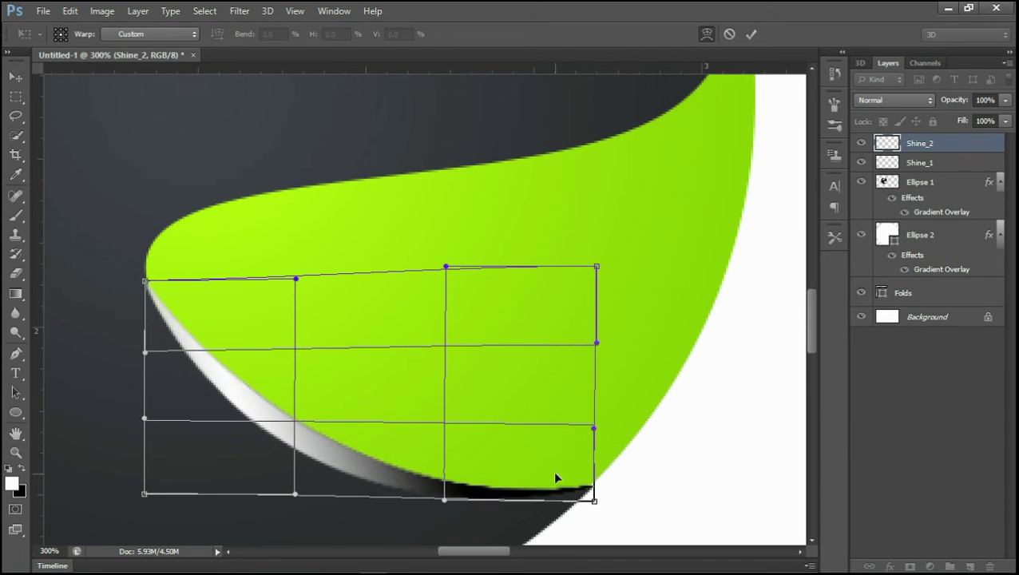
pyautogui.click(750, 36)
pyautogui.hotkey('ctrl', '-')
pyautogui.hotkey('ctrl', '-')
pyautogui.hotkey('ctrl', '-')
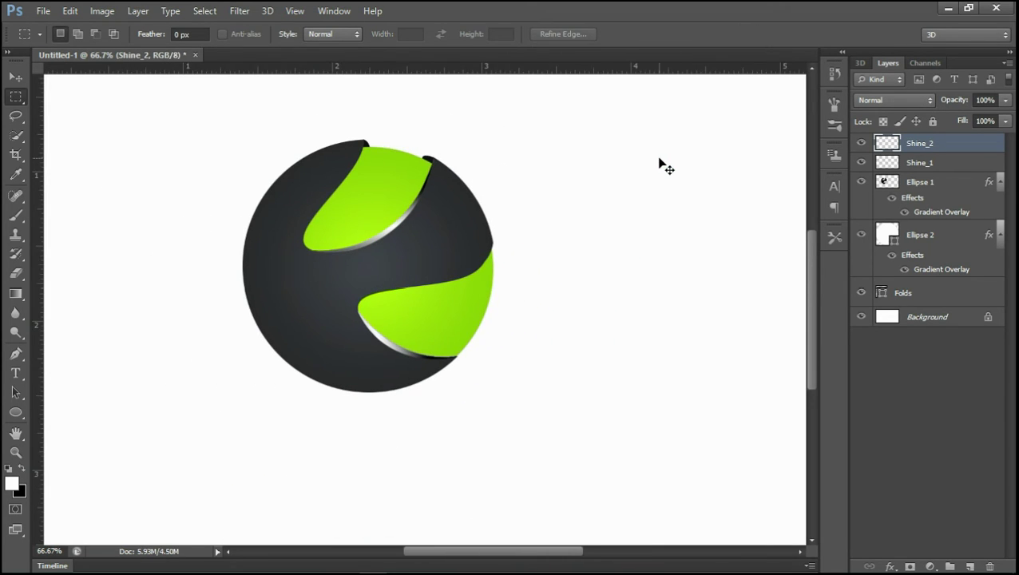
pyautogui.hotkey('ctrl', '+')
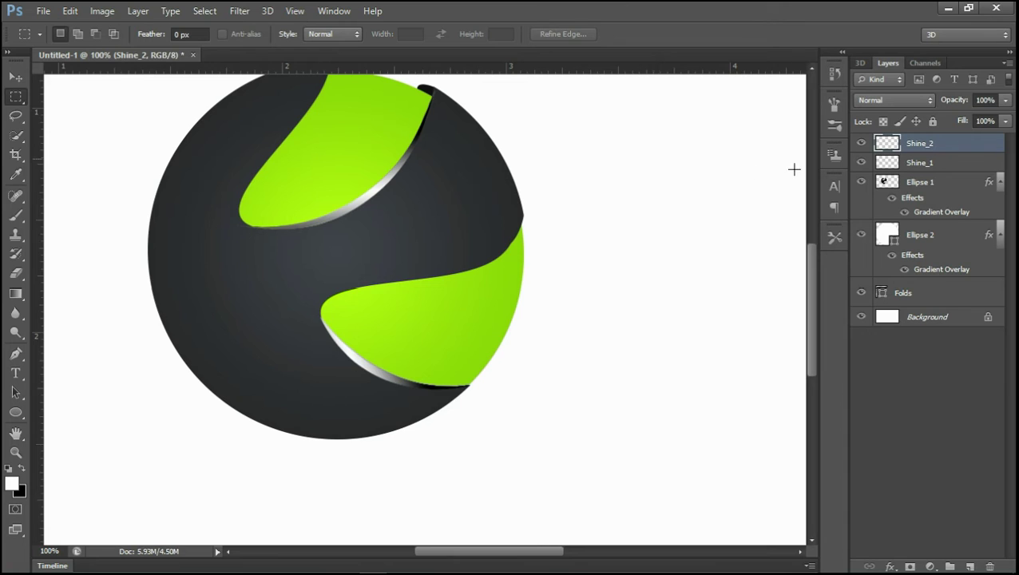
# - Add a new layer named Gloss_1 at the top of the stack
pyautogui.click(967, 563)
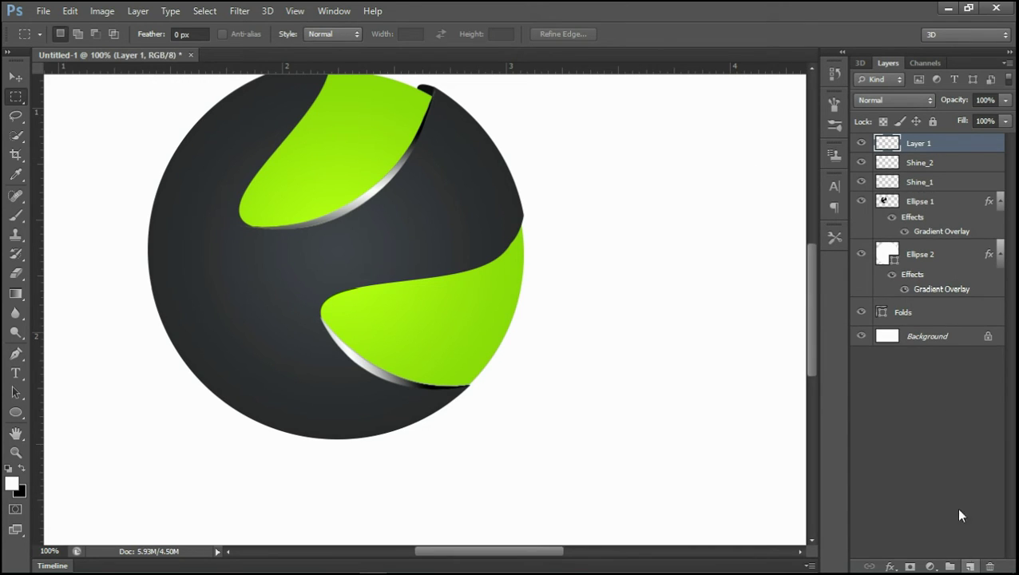
pyautogui.doubleClick(921, 143)
pyautogui.write('_1')
pyautogui.press('Return')
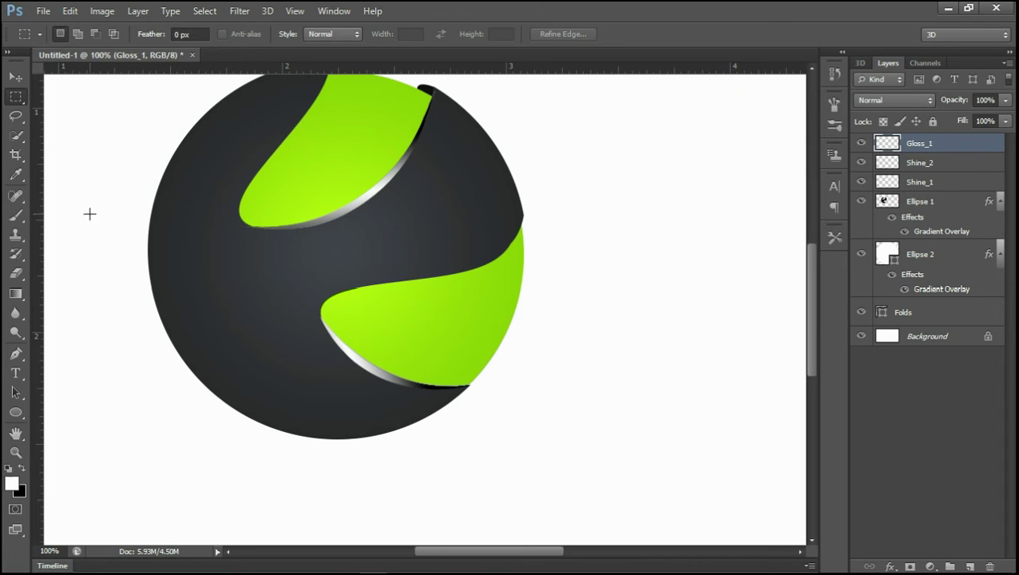
# - Draw a closed crescent pen path along the sphere's right edge
pyautogui.click(15, 354)
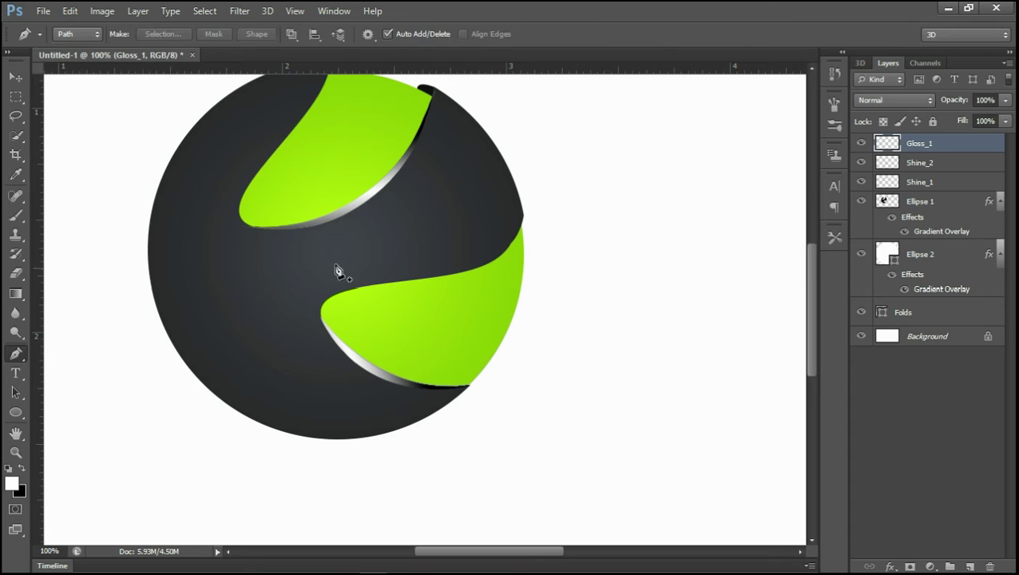
pyautogui.click(428, 152)
pyautogui.moveTo(412, 392); pyautogui.dragTo(317, 484)
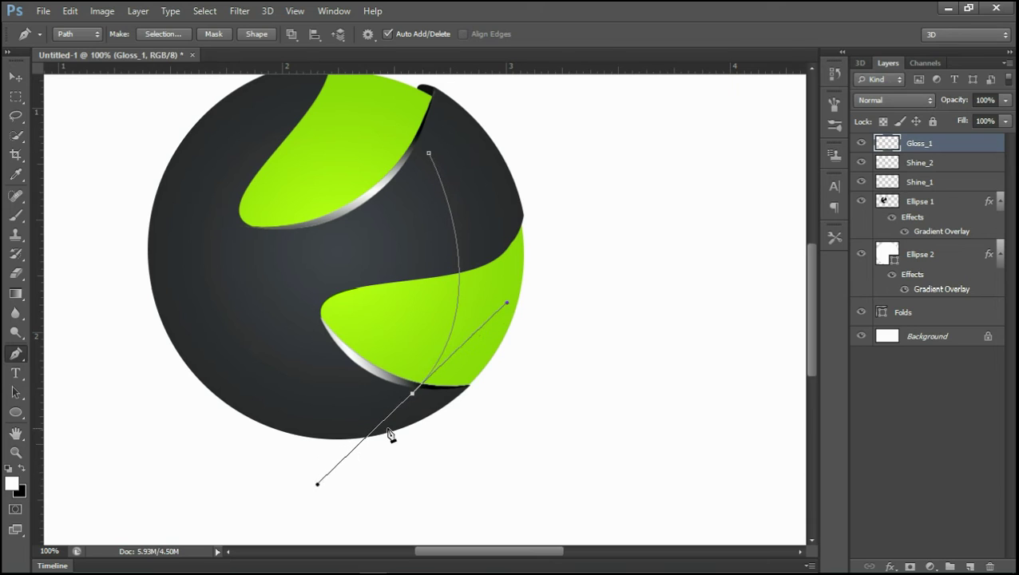
pyautogui.keyDown('alt'); pyautogui.click(412, 392); pyautogui.keyUp('alt')
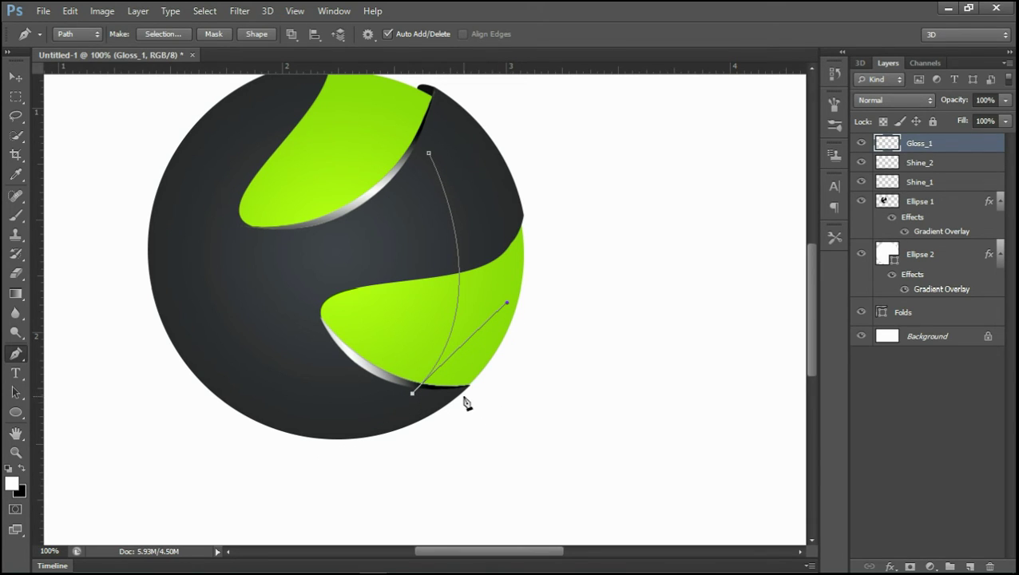
pyautogui.click(467, 388)
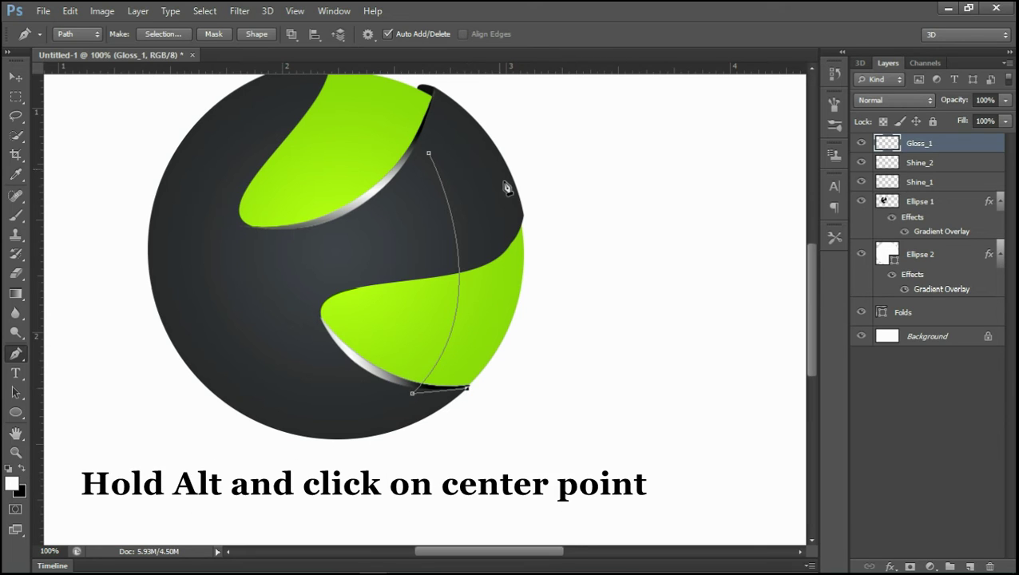
pyautogui.moveTo(513, 183); pyautogui.dragTo(471, 94)
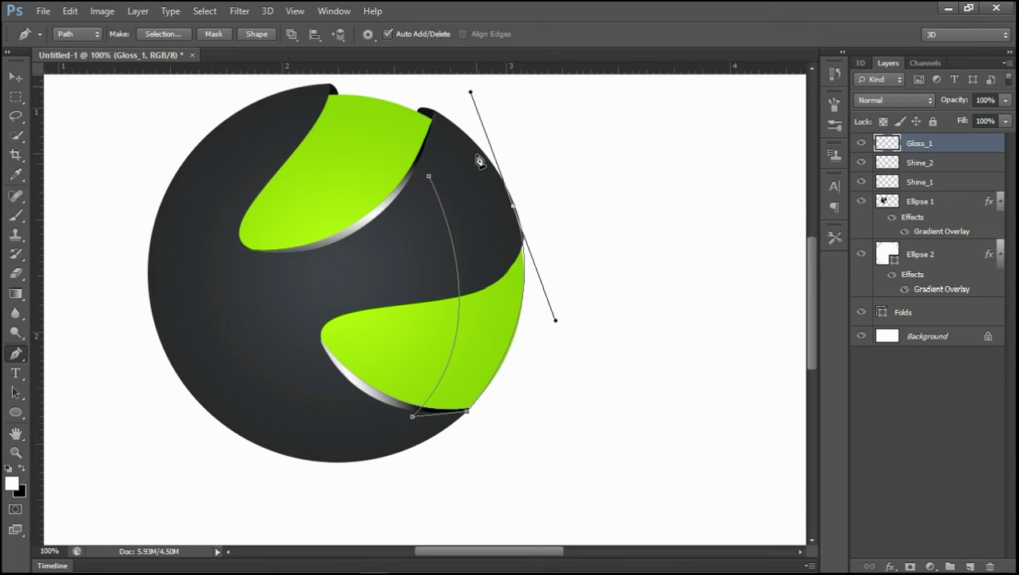
pyautogui.click(429, 176)
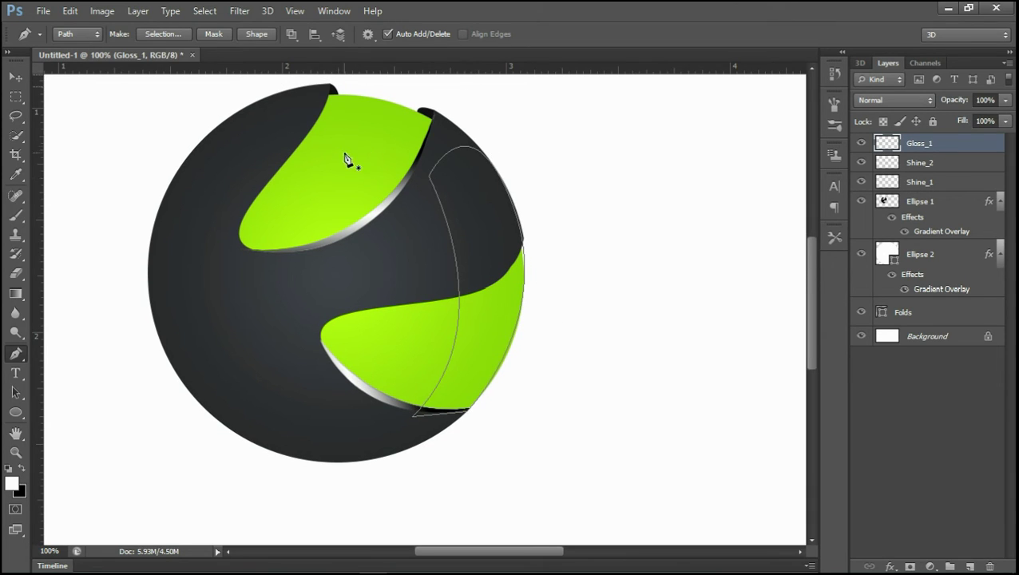
# - Load the crescent gloss path as a selection
pyautogui.click(160, 34)
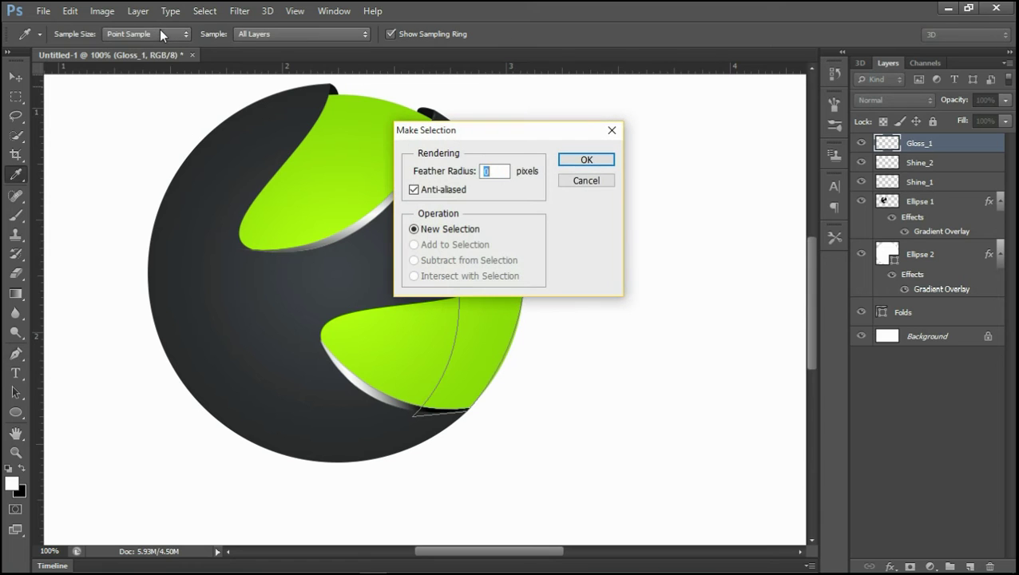
pyautogui.click(585, 159)
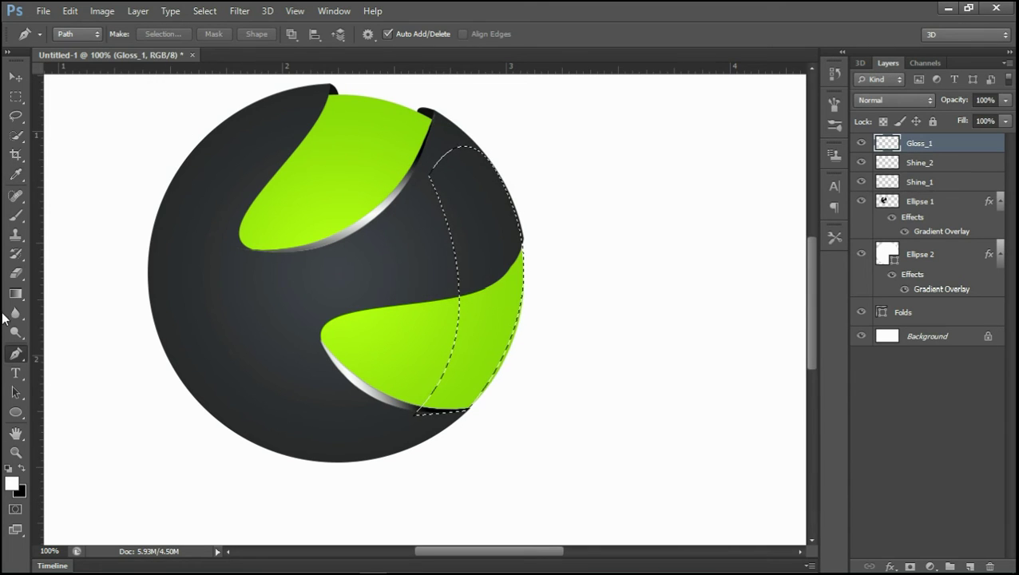
pyautogui.click(15, 293)
# - Set the gradient to Foreground to Transparent with a black left stop
pyautogui.click(88, 37)
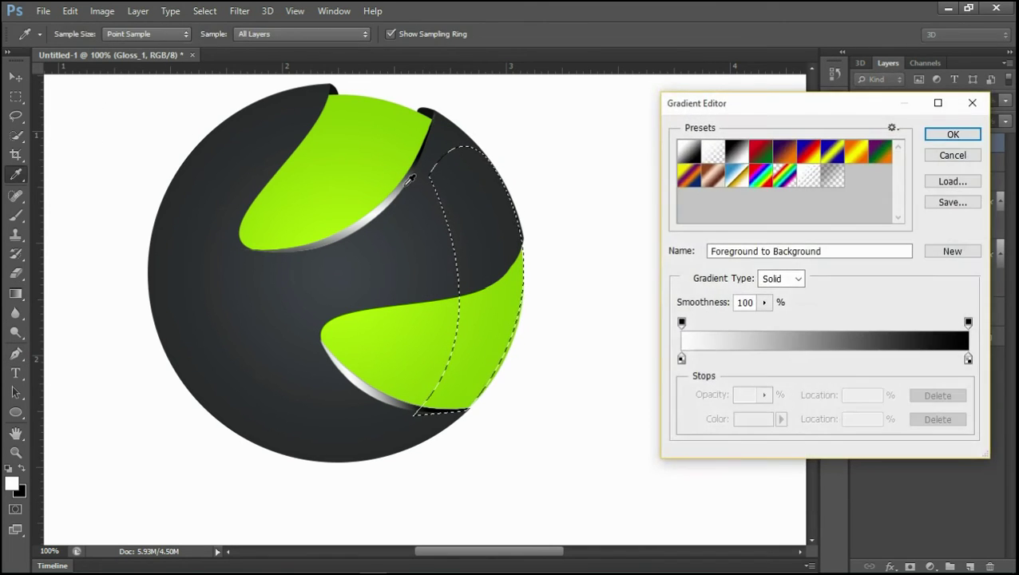
pyautogui.click(717, 154)
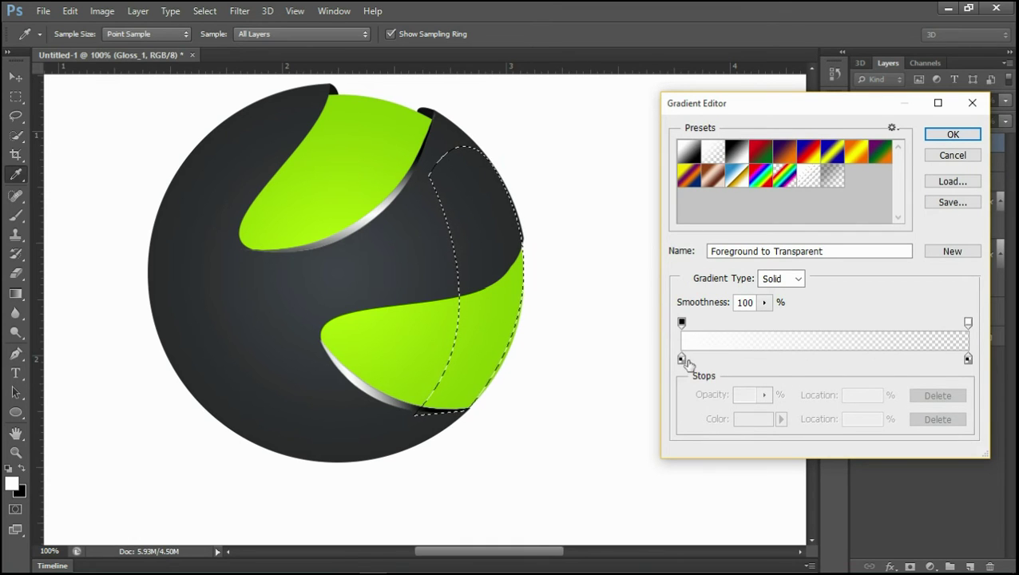
pyautogui.doubleClick(681, 358)
pyautogui.moveTo(675, 379); pyautogui.dragTo(763, 388)
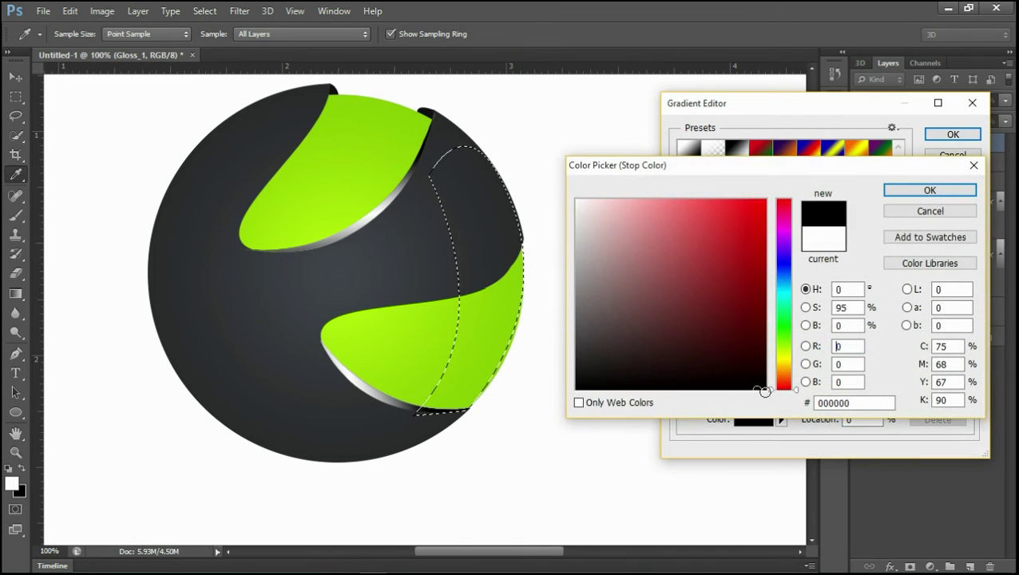
pyautogui.click(926, 191)
pyautogui.click(946, 136)
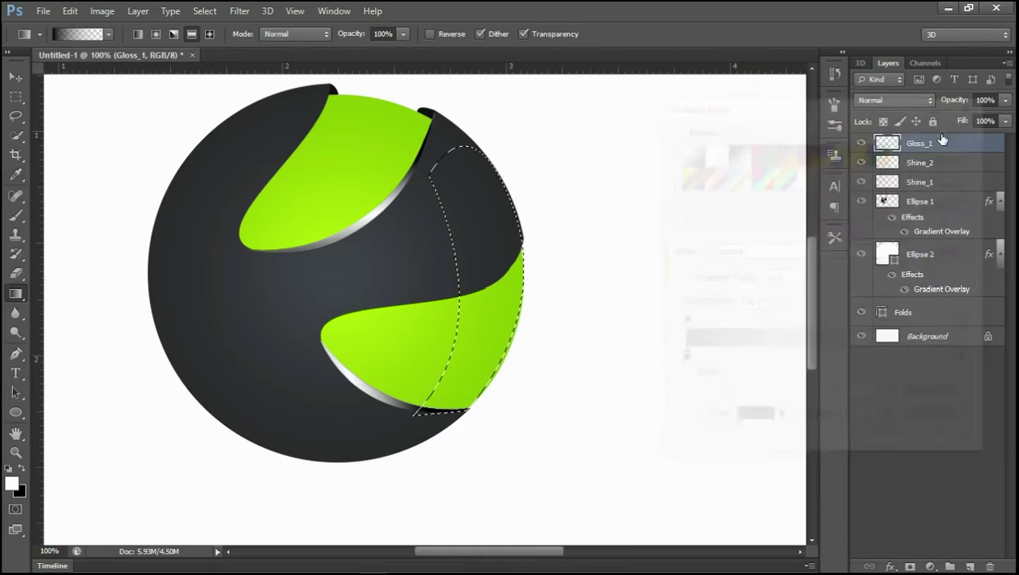
# - Drag several black-to-transparent gradient passes across the crescent selection
pyautogui.moveTo(515, 318); pyautogui.dragTo(515, 318)
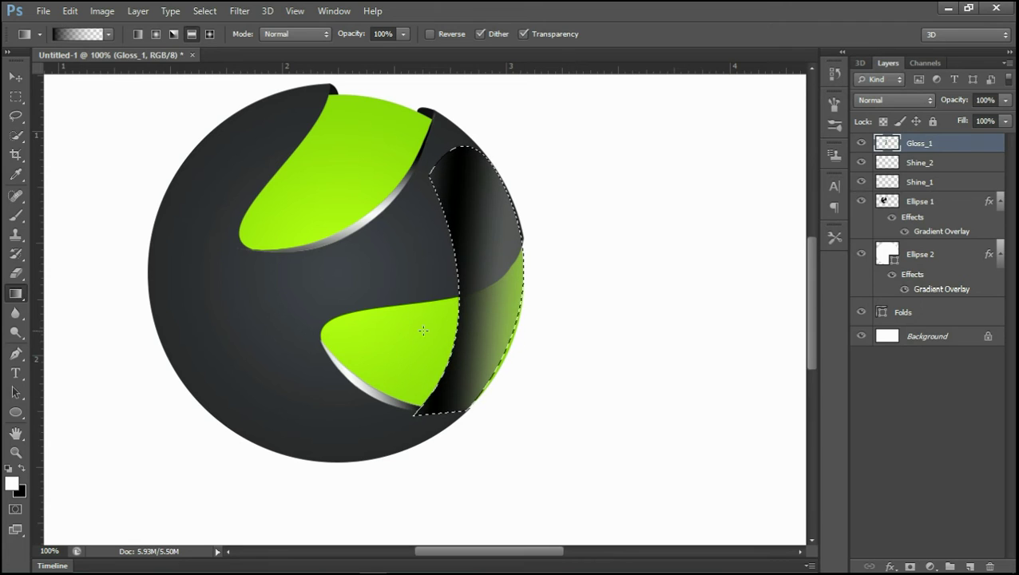
pyautogui.moveTo(531, 332); pyautogui.dragTo(531, 332)
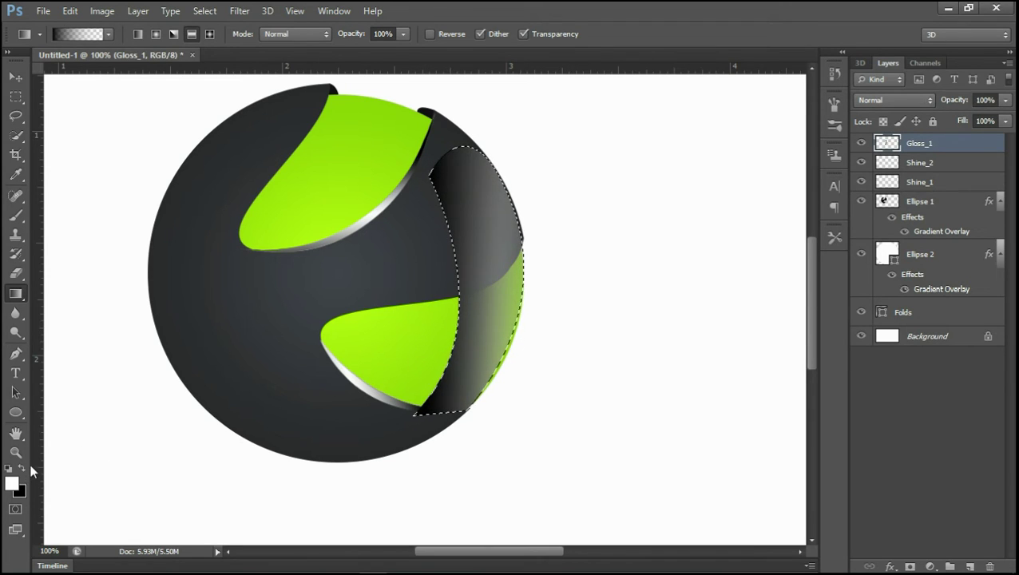
pyautogui.click(22, 467)
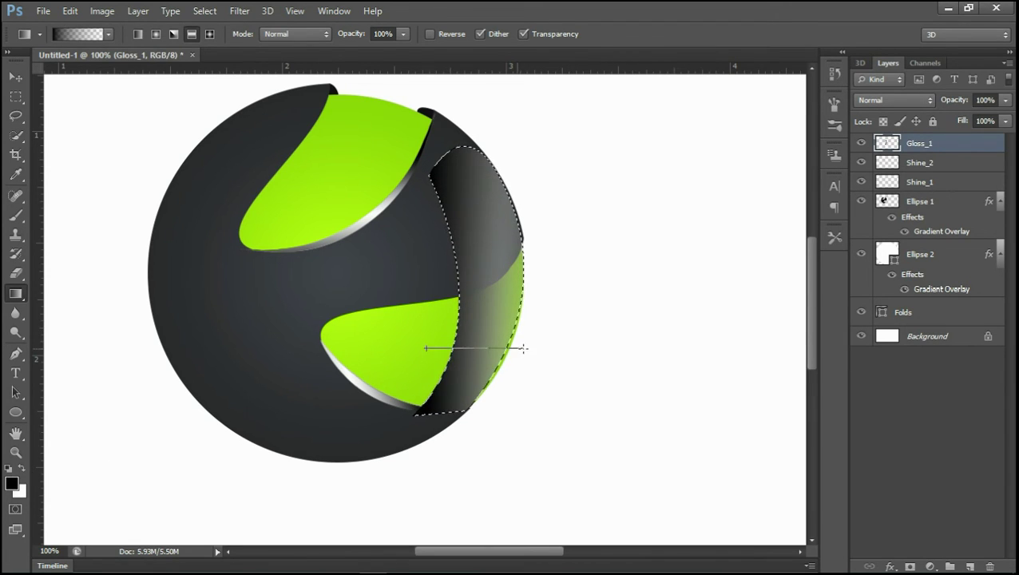
pyautogui.moveTo(525, 348); pyautogui.dragTo(522, 348)
pyautogui.moveTo(428, 323); pyautogui.dragTo(629, 355)
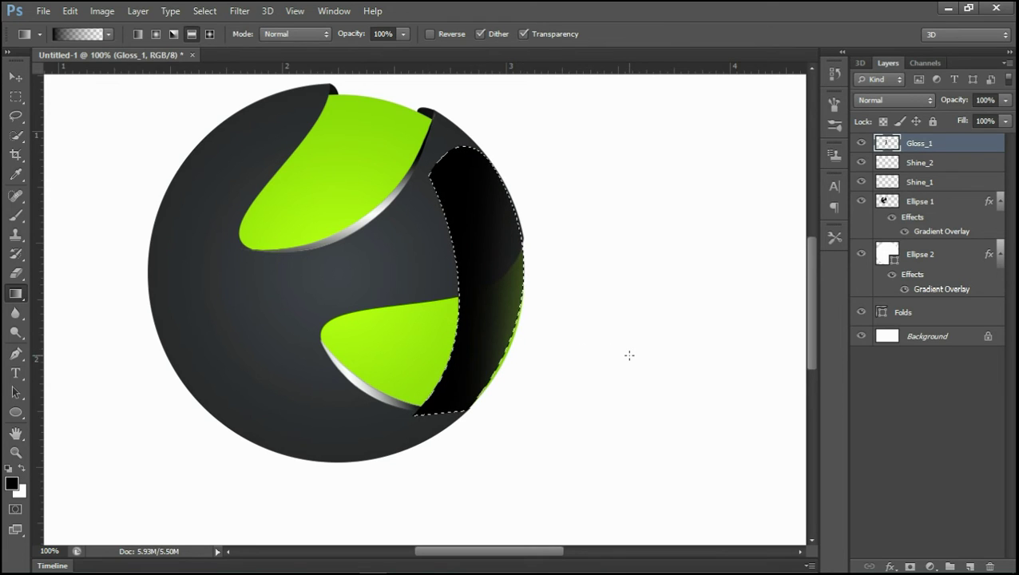
pyautogui.moveTo(441, 305); pyautogui.dragTo(571, 361)
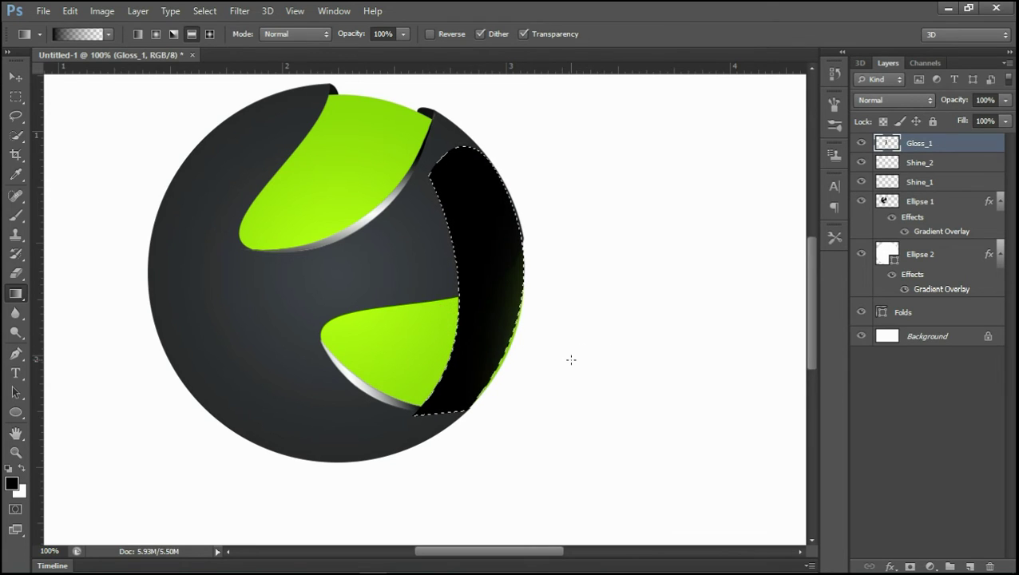
pyautogui.moveTo(373, 291)
pyautogui.mouseDown()
pyautogui.moveTo(401, 287)
pyautogui.moveTo(523, 331)
pyautogui.mouseUp()
# - Undo the extra gradient passes and apply one final gradient across the right band
pyautogui.hotkey('ctrl', 'alt', 'z')
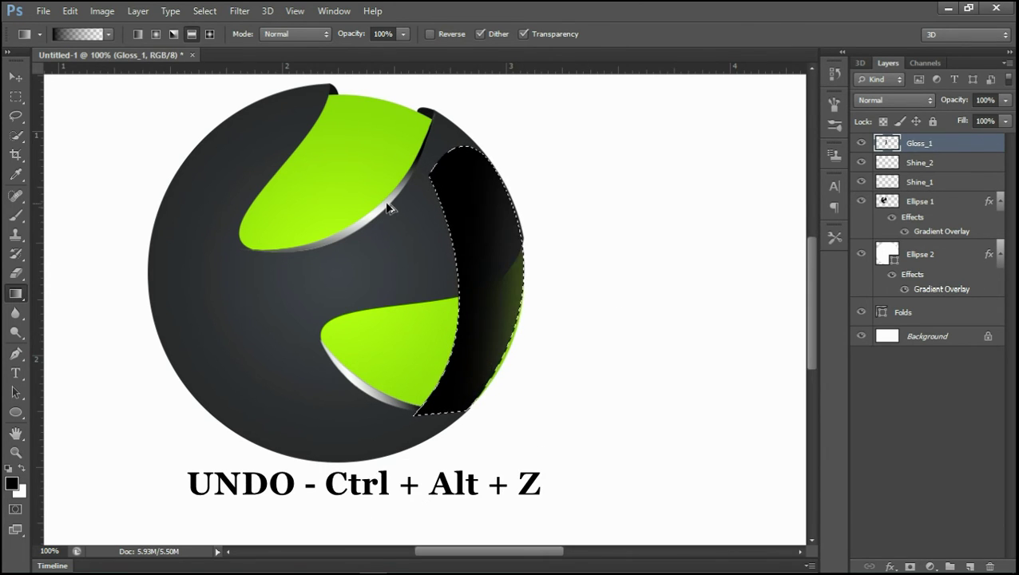
pyautogui.hotkey('ctrl', 'alt', 'z')
pyautogui.hotkey('ctrl', 'alt', 'z')
pyautogui.hotkey('ctrl', 'alt', 'z')
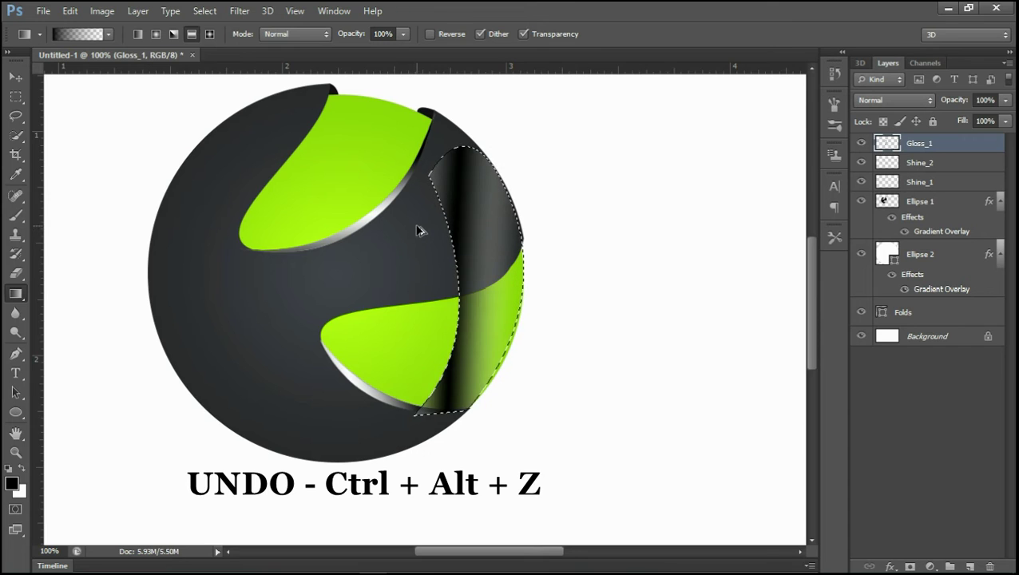
pyautogui.hotkey('ctrl', 'alt', 'z')
pyautogui.moveTo(442, 311); pyautogui.dragTo(537, 343)
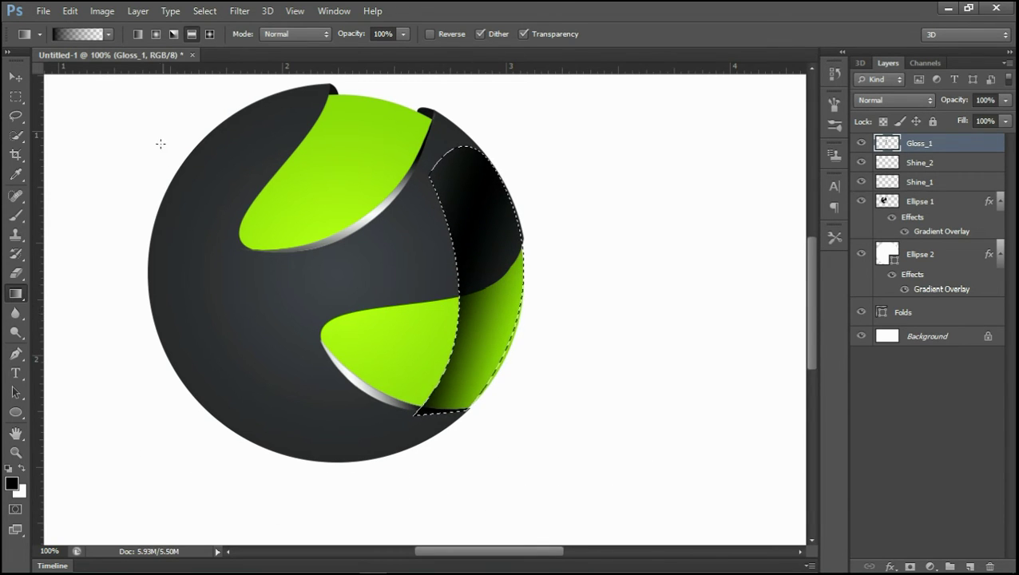
pyautogui.click(15, 96)
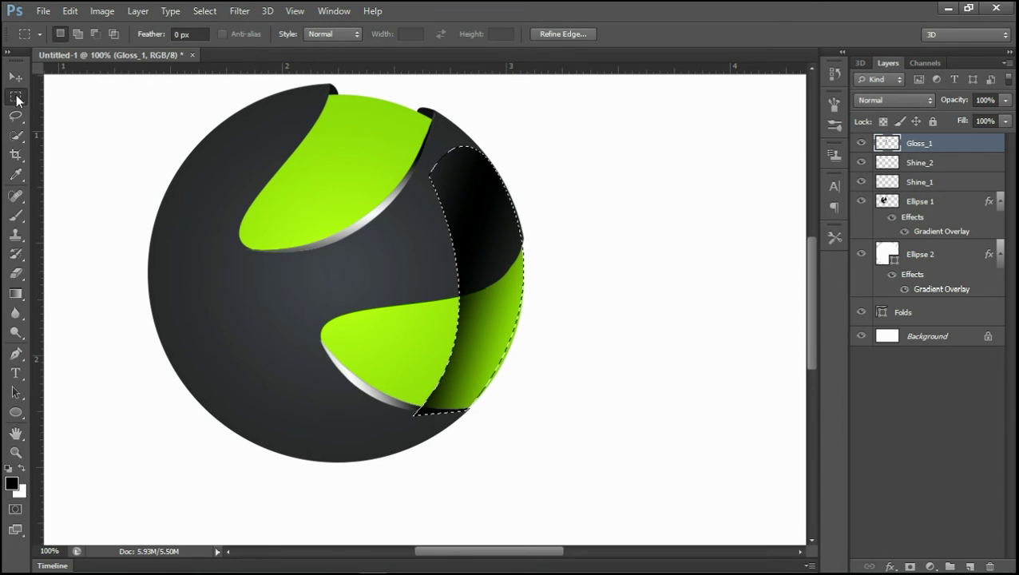
# - Deselect, move Gloss_1 beneath Ellipse 1, and lower its opacity to 28%
pyautogui.rightClick(505, 296)
pyautogui.click(523, 269)
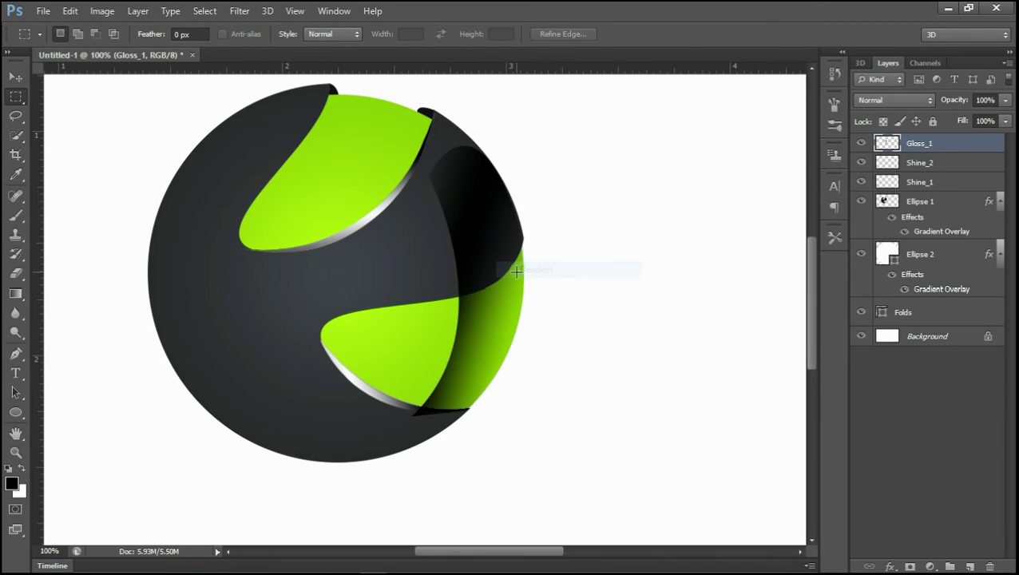
pyautogui.moveTo(933, 148)
pyautogui.mouseDown()
pyautogui.moveTo(929, 294)
pyautogui.moveTo(924, 238)
pyautogui.mouseUp()
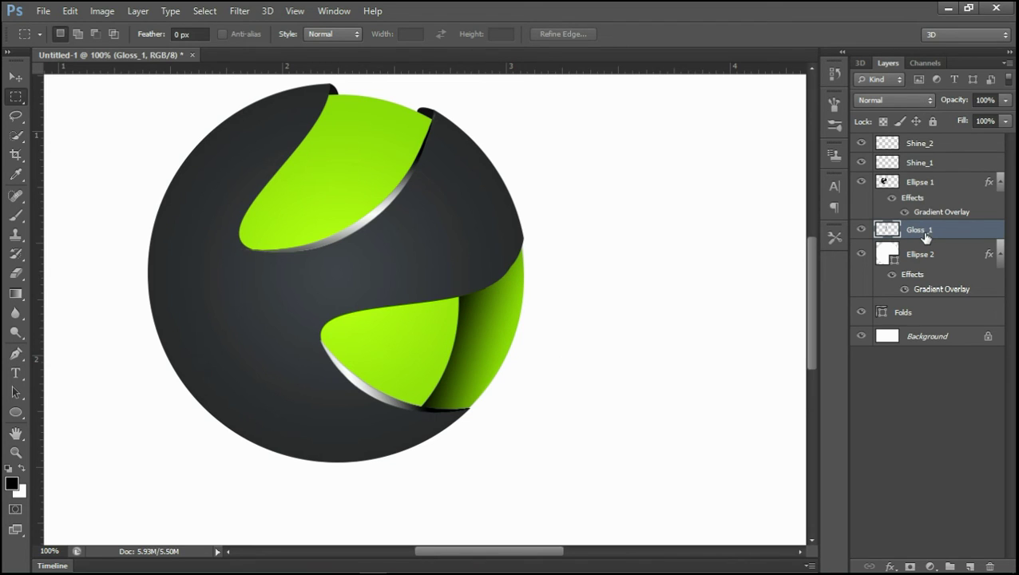
pyautogui.moveTo(962, 104); pyautogui.dragTo(921, 102)
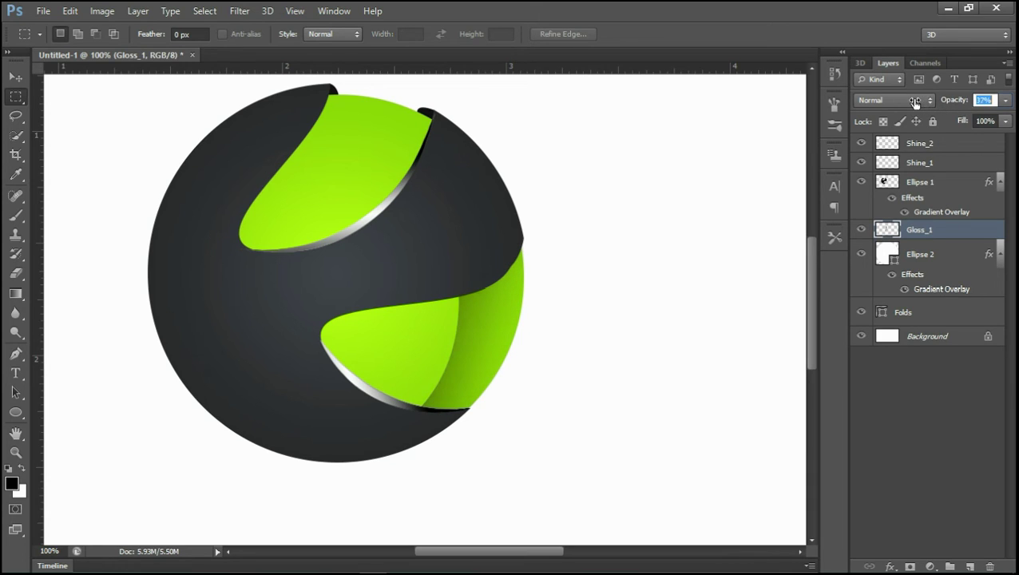
pyautogui.moveTo(911, 102); pyautogui.dragTo(907, 96)
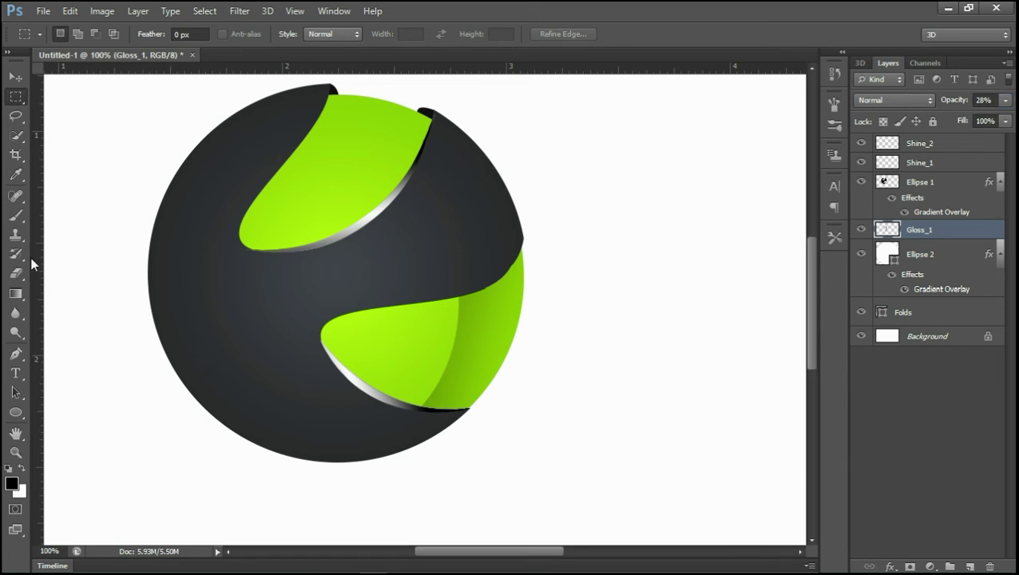
pyautogui.click(969, 566)
# - Rename the new layer to Shadow
pyautogui.doubleClick(919, 230)
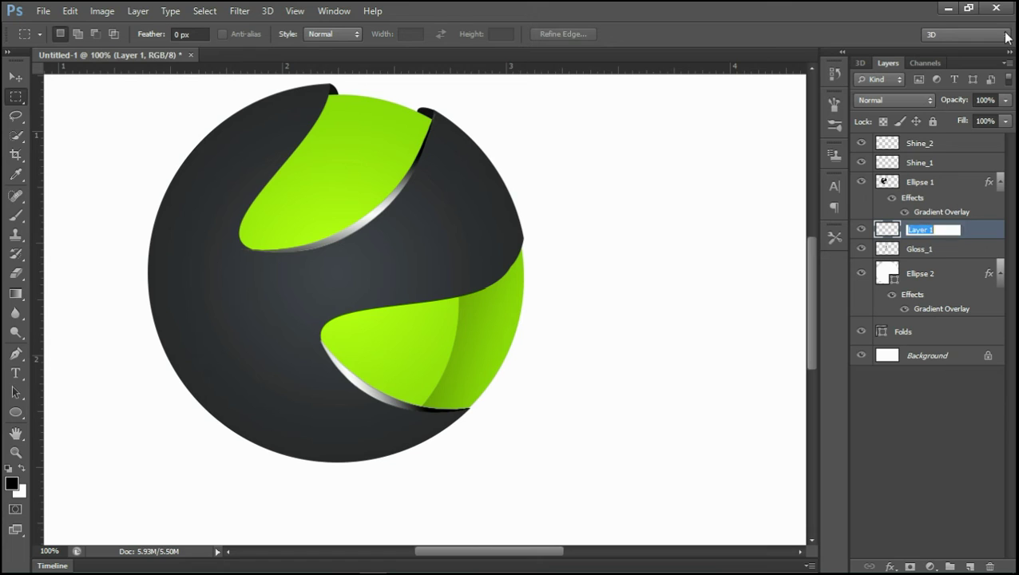
pyautogui.write('Shadow')
pyautogui.press('Return')
# - Trace a closed pen path under the upper green fold and make it a selection
pyautogui.click(17, 356)
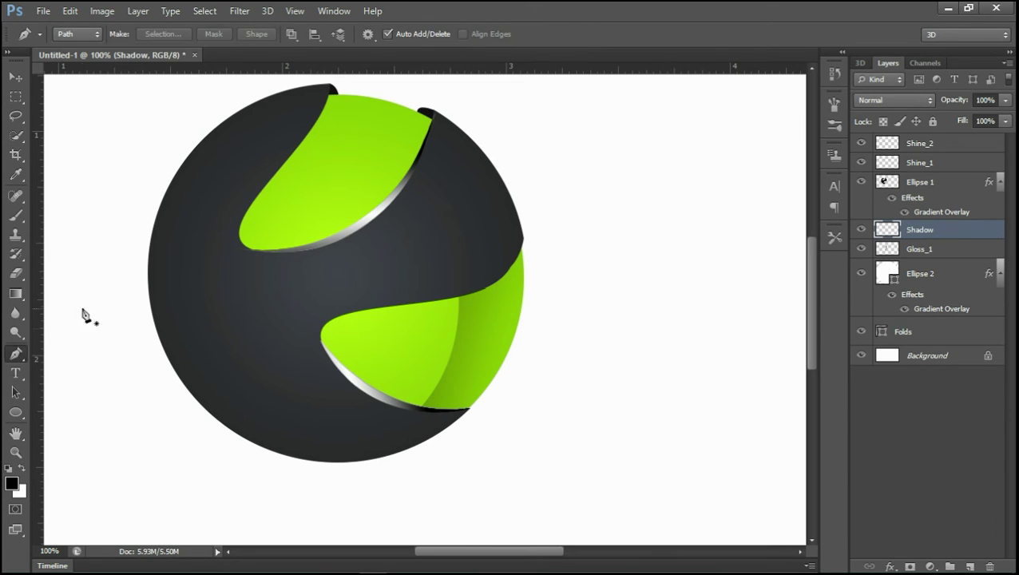
pyautogui.click(239, 242)
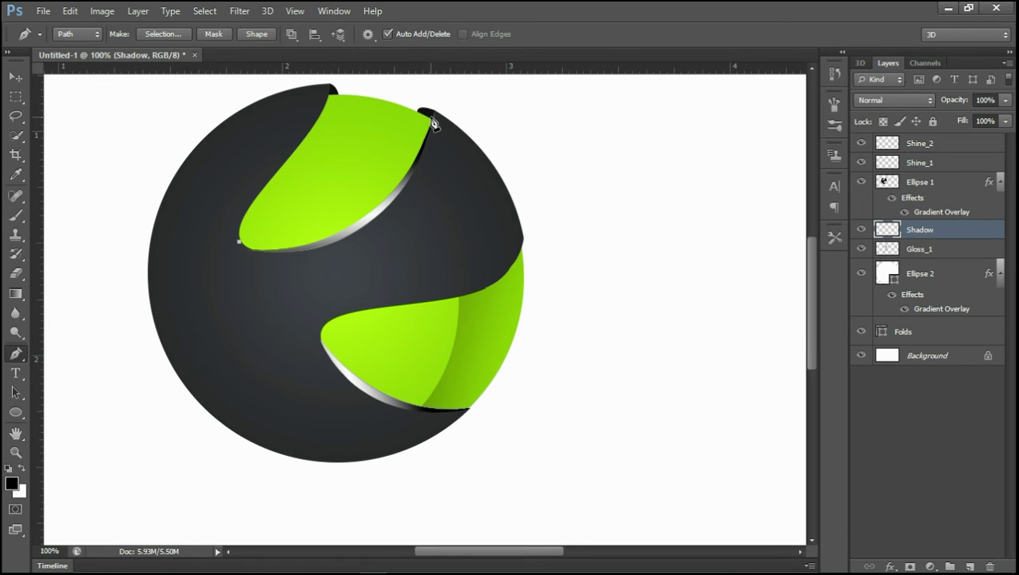
pyautogui.hotkey('ctrl', '-')
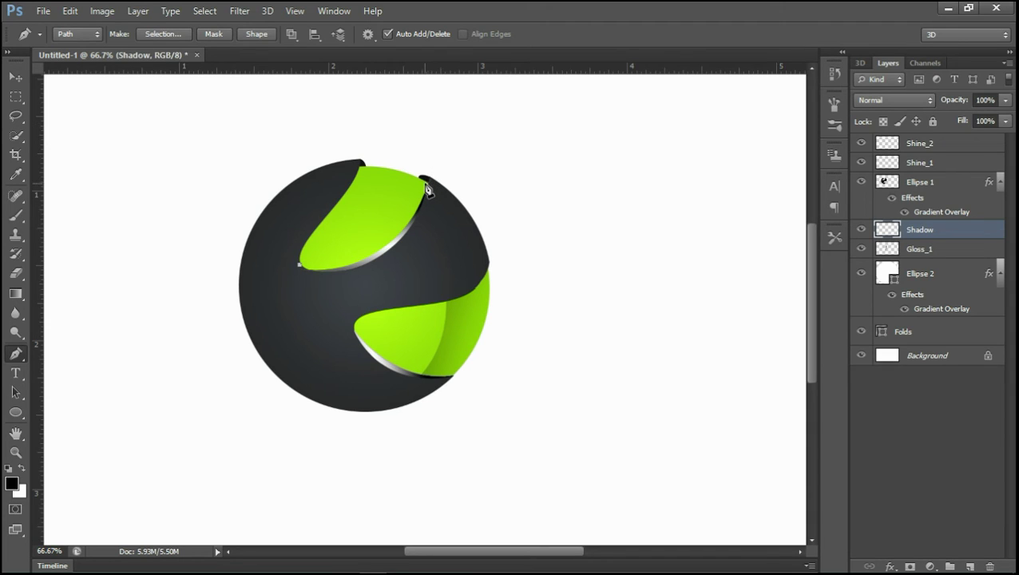
pyautogui.moveTo(425, 183)
pyautogui.mouseDown()
pyautogui.moveTo(463, 85)
pyautogui.moveTo(465, 92)
pyautogui.mouseUp()
pyautogui.click(426, 183)
pyautogui.click(431, 189)
pyautogui.click(389, 264)
pyautogui.moveTo(363, 276)
pyautogui.mouseDown()
pyautogui.moveTo(322, 287)
pyautogui.moveTo(302, 274)
pyautogui.mouseUp()
pyautogui.click(301, 268)
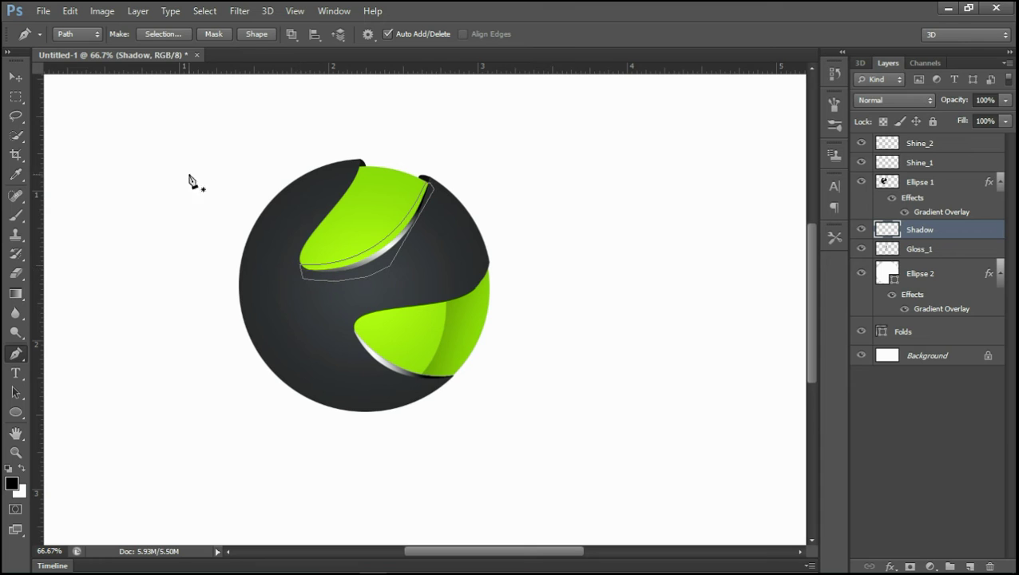
pyautogui.click(165, 31)
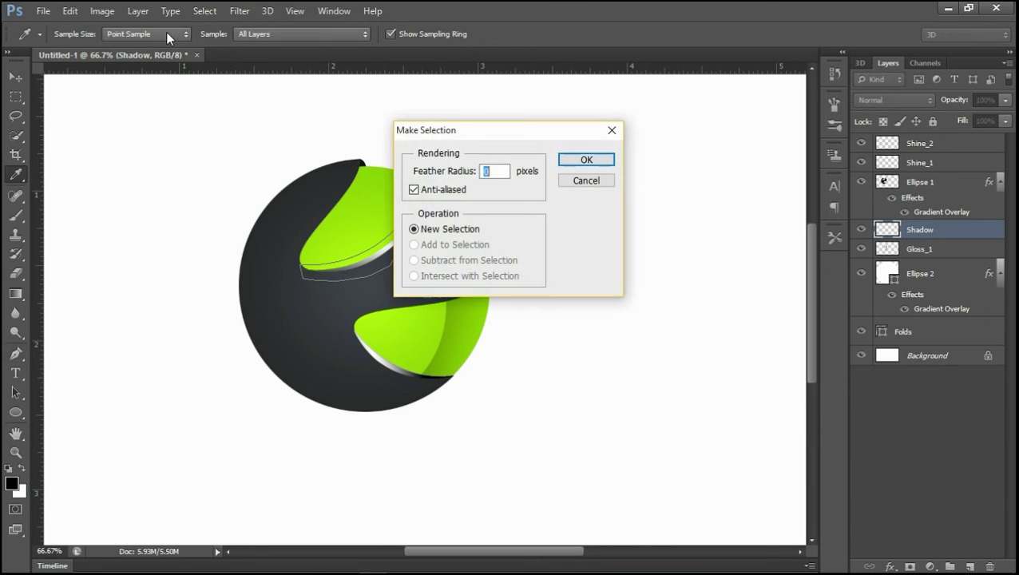
# - Fill the shadow strip selection with black using the Paint Bucket
pyautogui.click(586, 159)
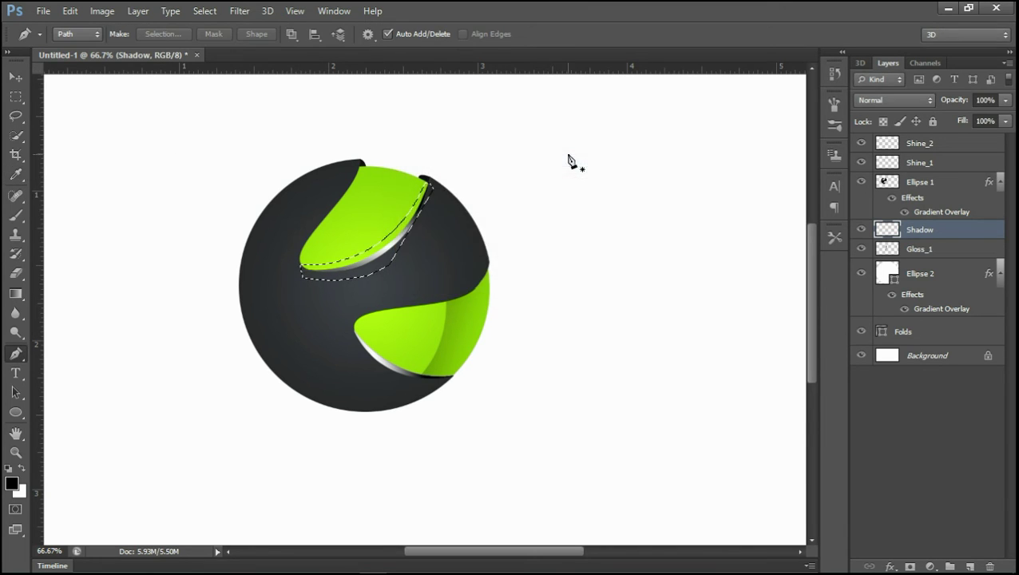
pyautogui.click(13, 483)
pyautogui.click(928, 192)
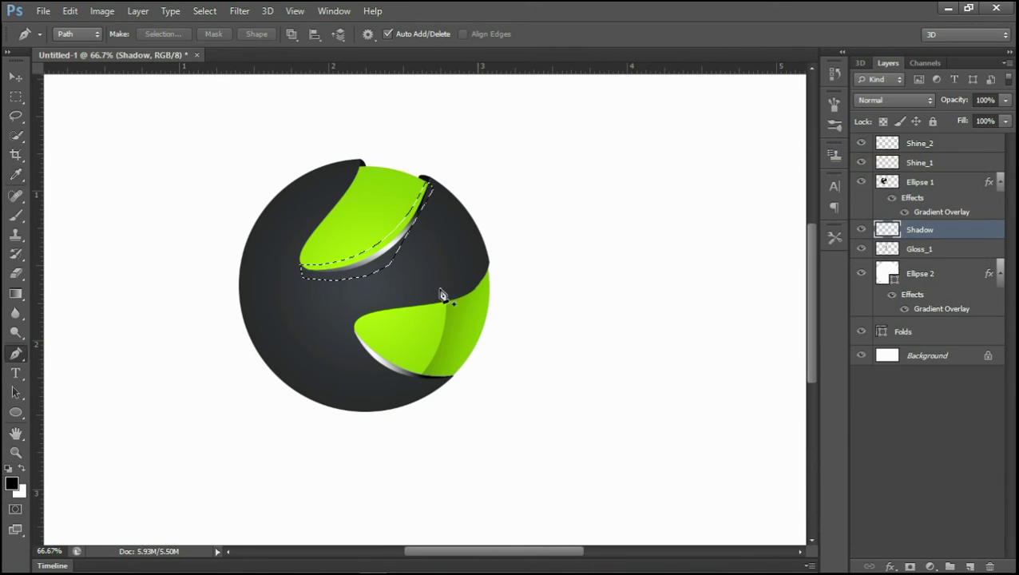
pyautogui.click(15, 293)
pyautogui.click(75, 305)
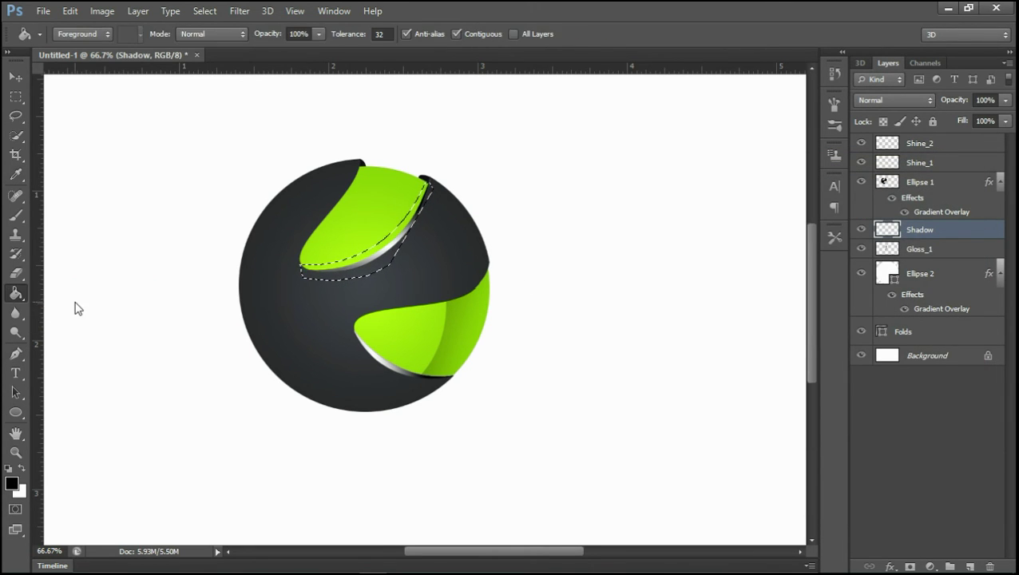
pyautogui.click(376, 259)
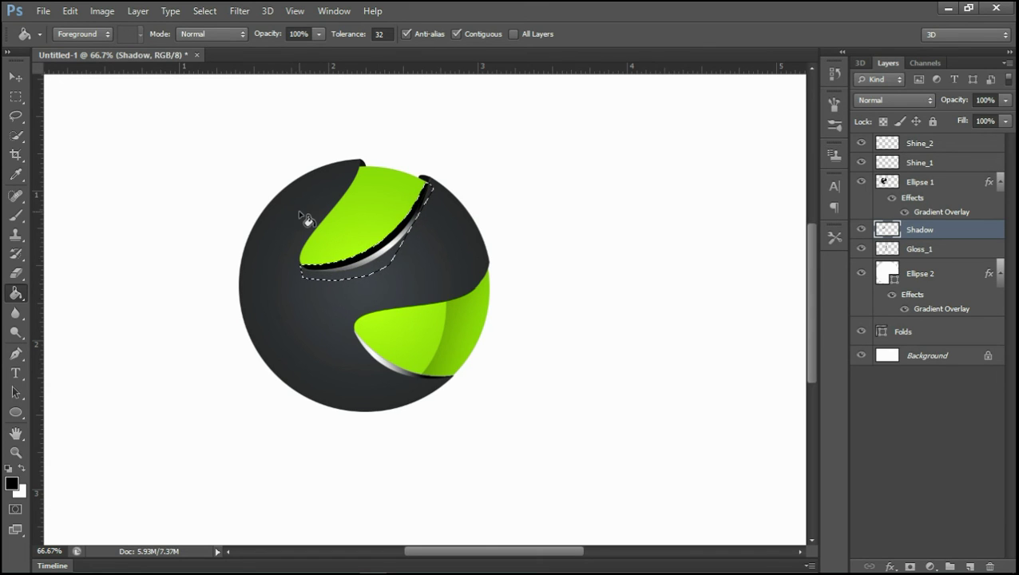
# - Deselect and set the Shadow layer to Normal mode at 38% opacity
pyautogui.click(16, 97)
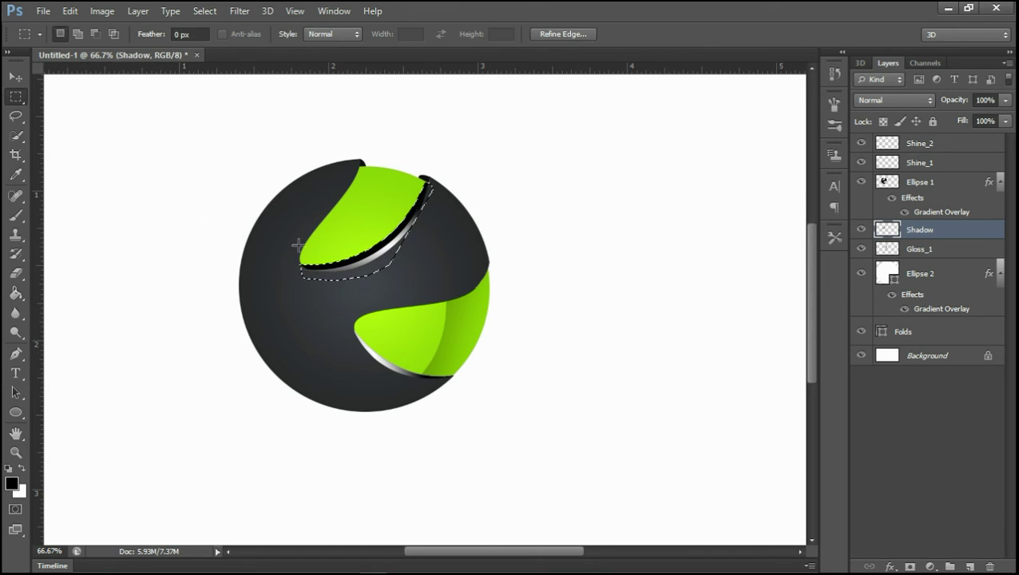
pyautogui.rightClick(342, 260)
pyautogui.click(394, 273)
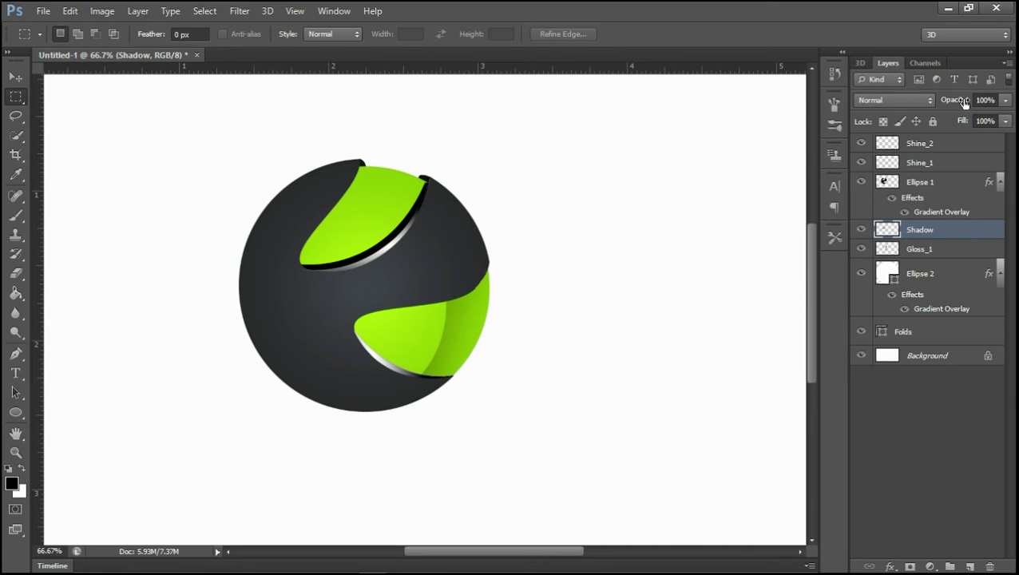
pyautogui.moveTo(964, 102); pyautogui.dragTo(932, 97)
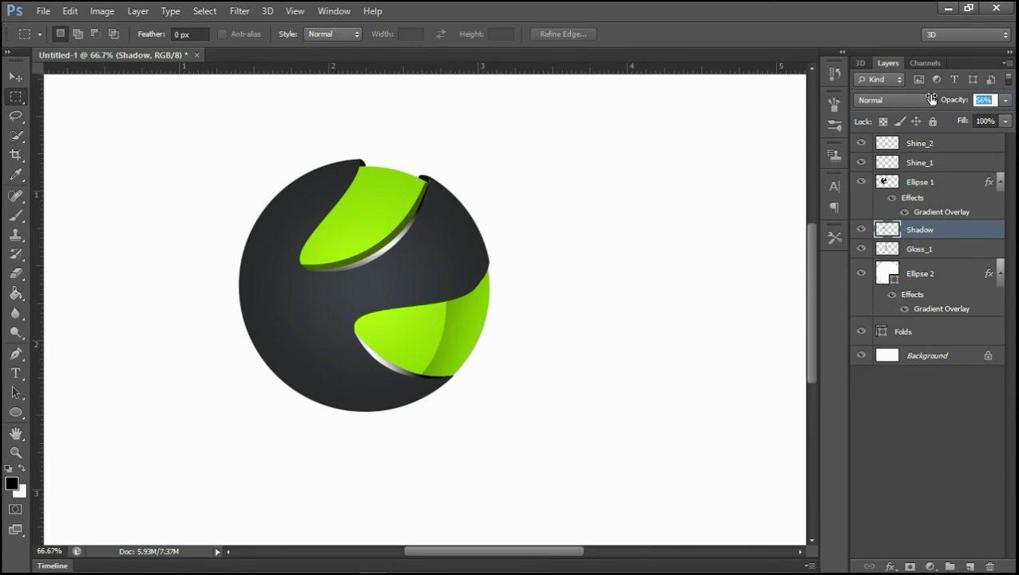
pyautogui.click(928, 98)
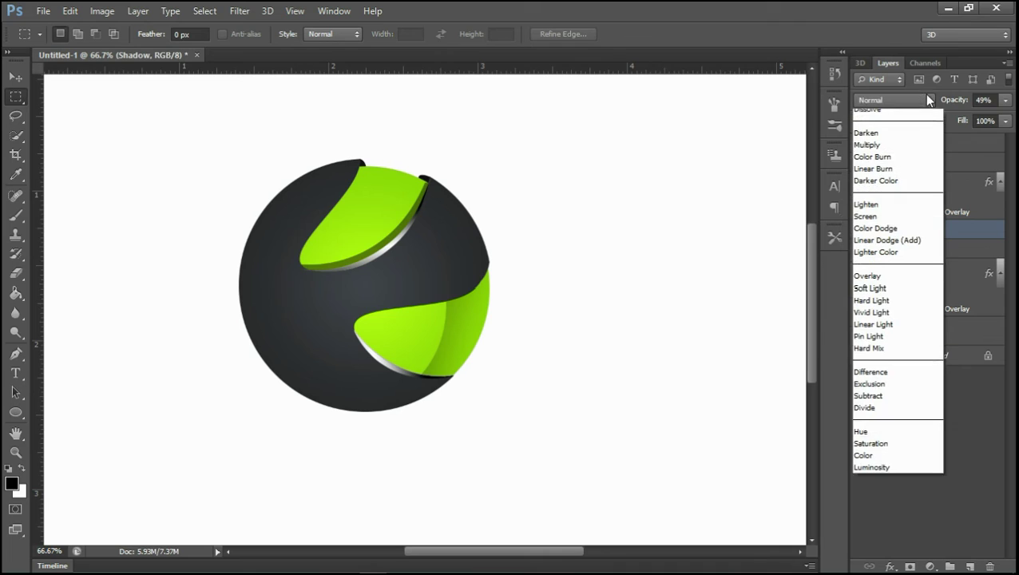
pyautogui.click(962, 127)
pyautogui.moveTo(961, 104); pyautogui.dragTo(952, 101)
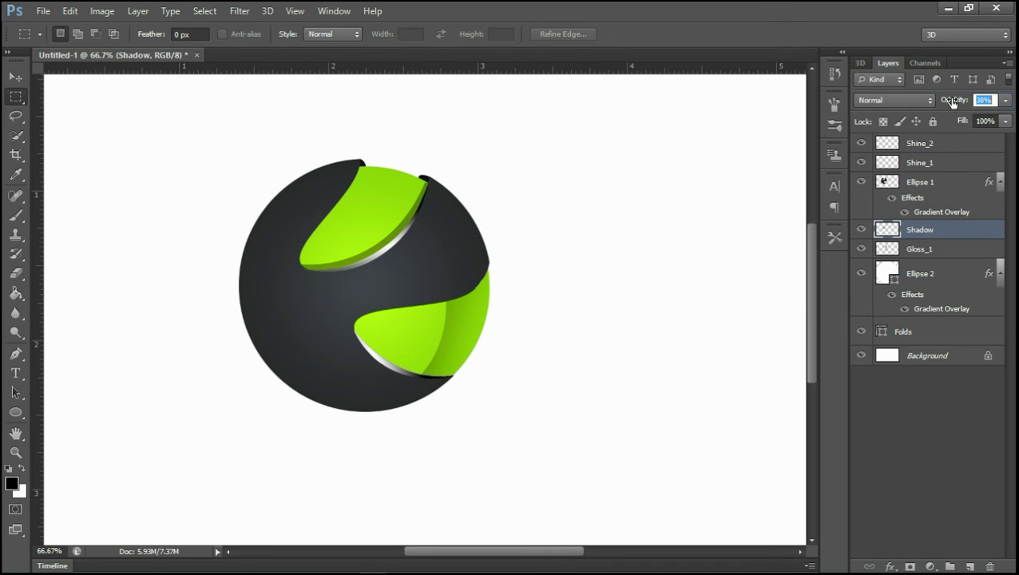
pyautogui.press('Return')
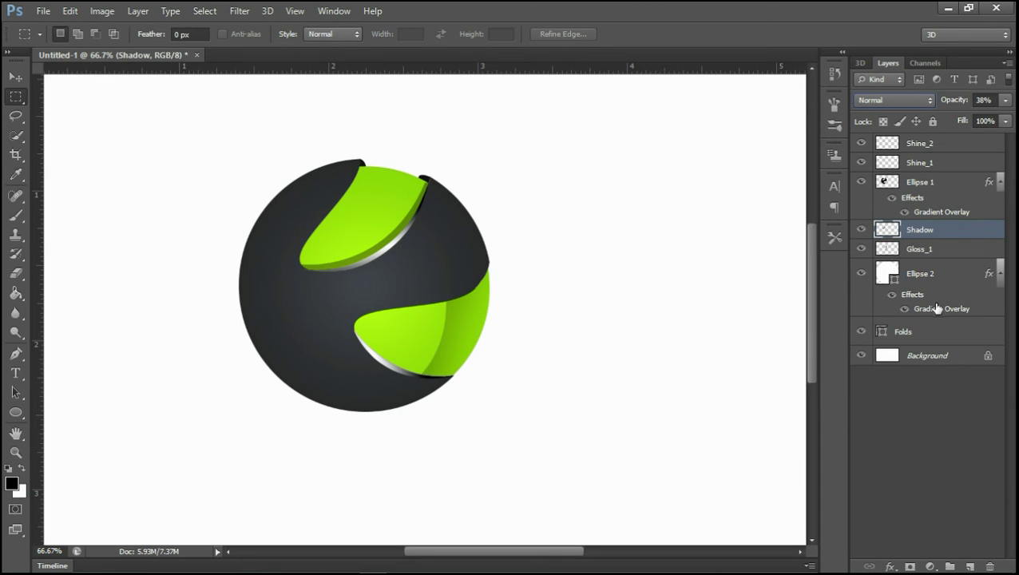
# - Add a new layer above Shadow and name it Shadow_2
pyautogui.click(970, 565)
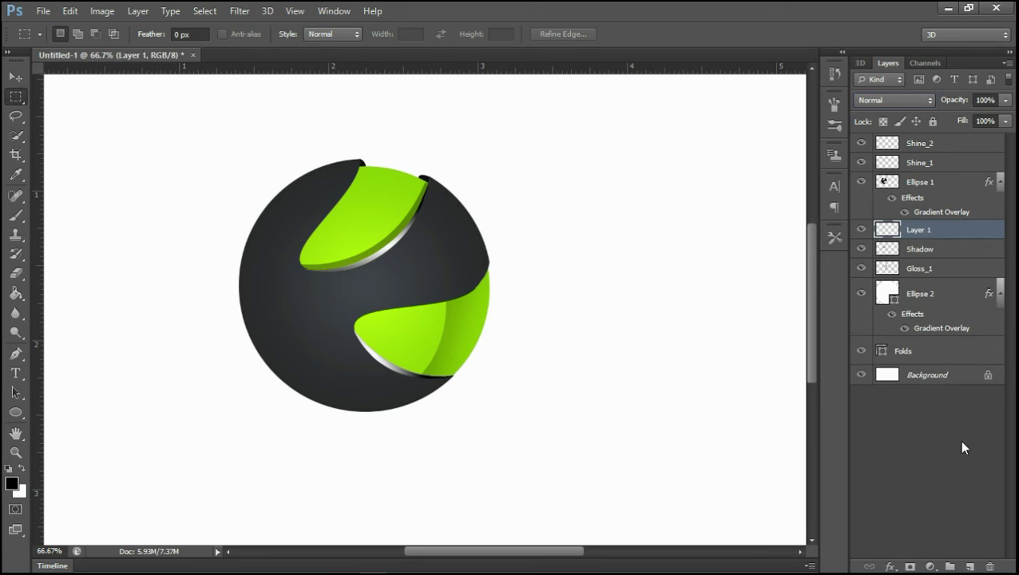
pyautogui.doubleClick(919, 230)
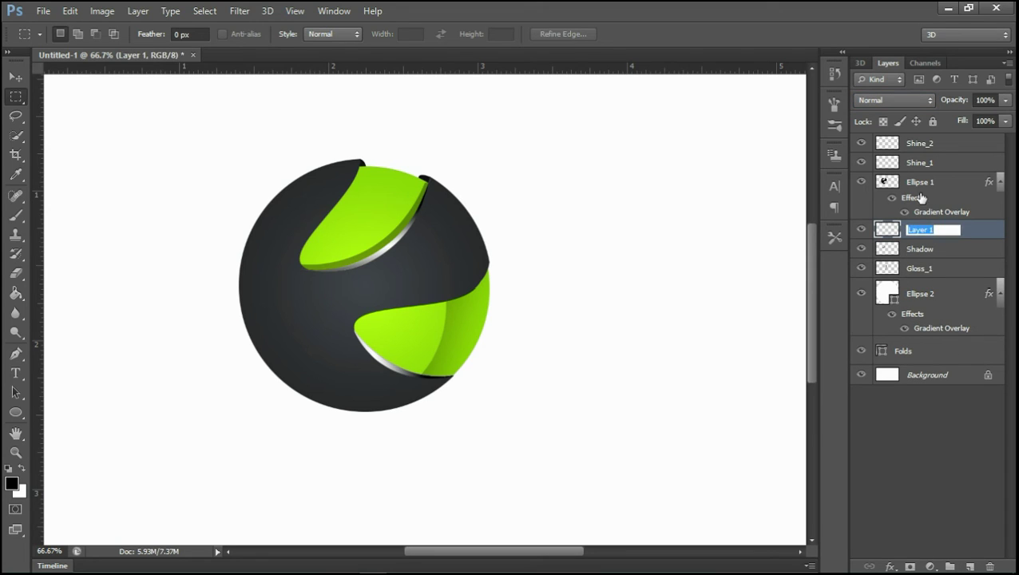
pyautogui.write('Shadow_2')
pyautogui.press('Return')
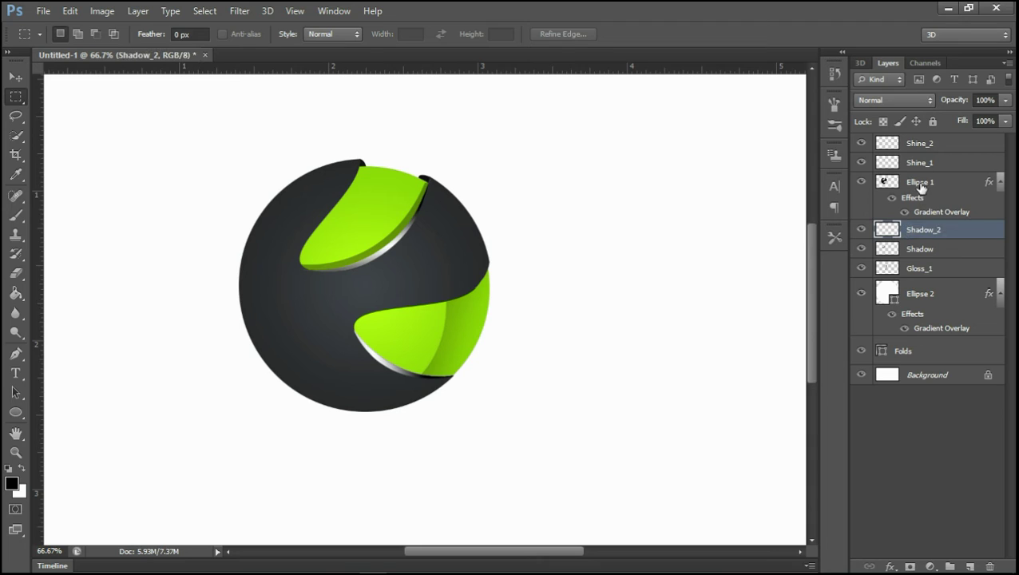
# - Paint soft black shading with a large soft brush near the upper and lower green folds
pyautogui.click(16, 215)
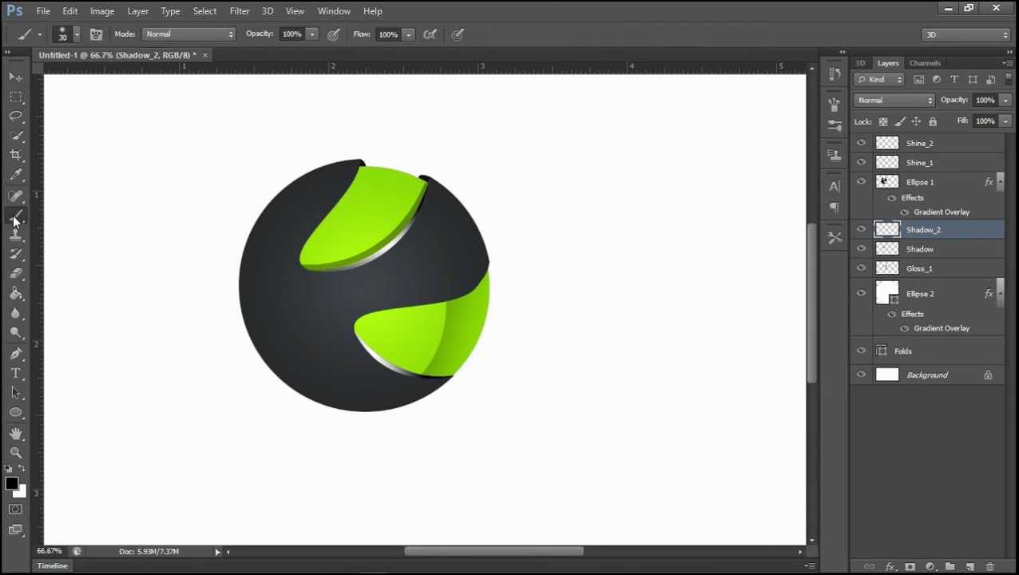
pyautogui.click(75, 36)
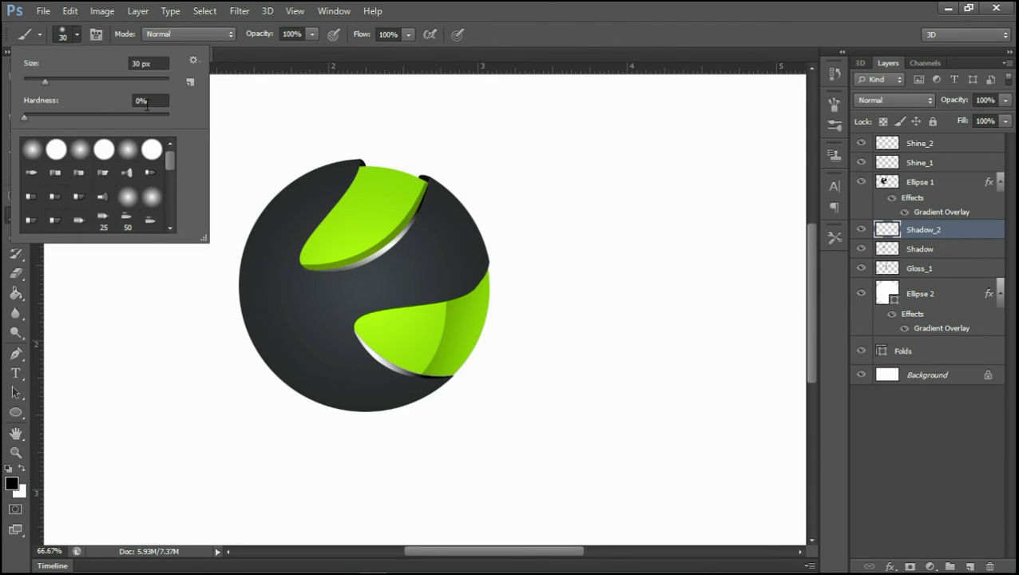
pyautogui.press('Return')
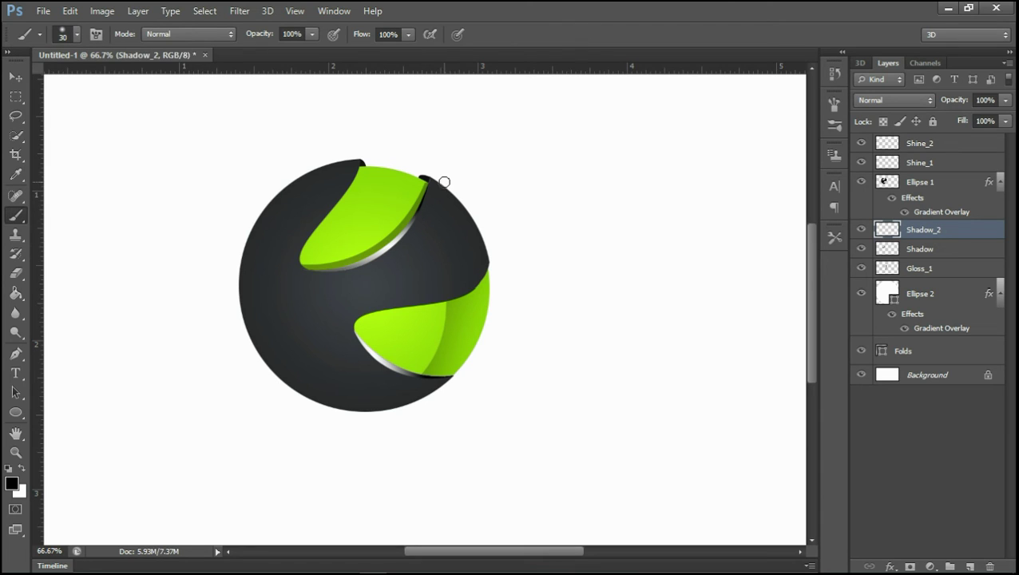
pyautogui.press(']')
pyautogui.press(']')
pyautogui.press(']')
pyautogui.click(361, 325)
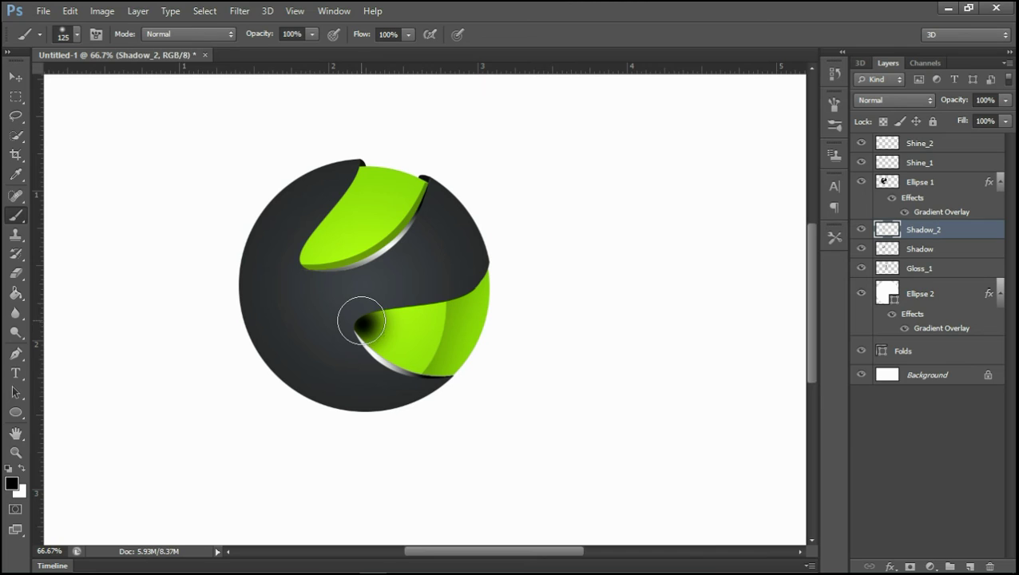
pyautogui.hotkey('ctrl', 'z')
pyautogui.press(']')
pyautogui.press(']')
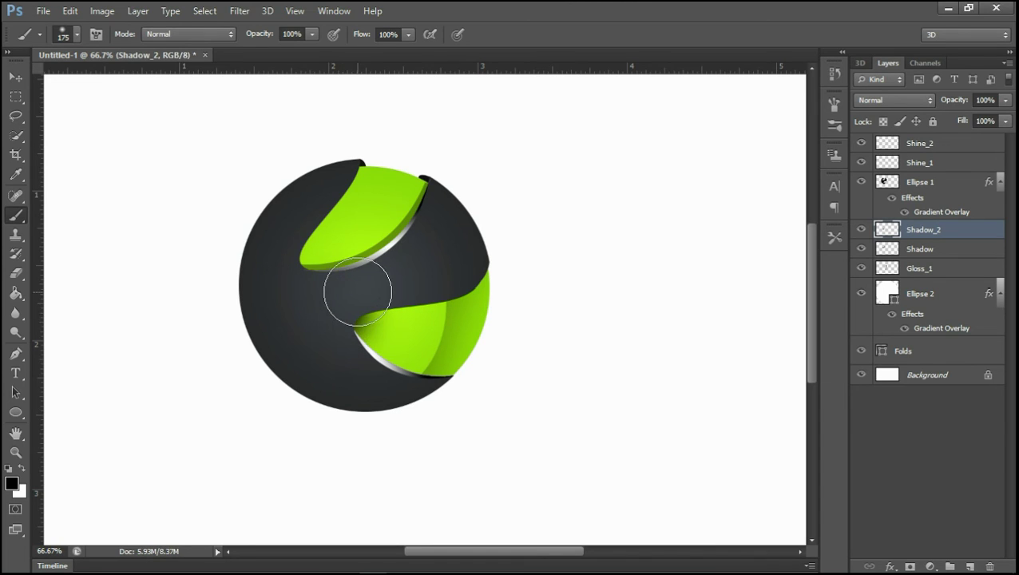
pyautogui.moveTo(347, 319); pyautogui.dragTo(359, 289)
pyautogui.press('[')
pyautogui.press('[')
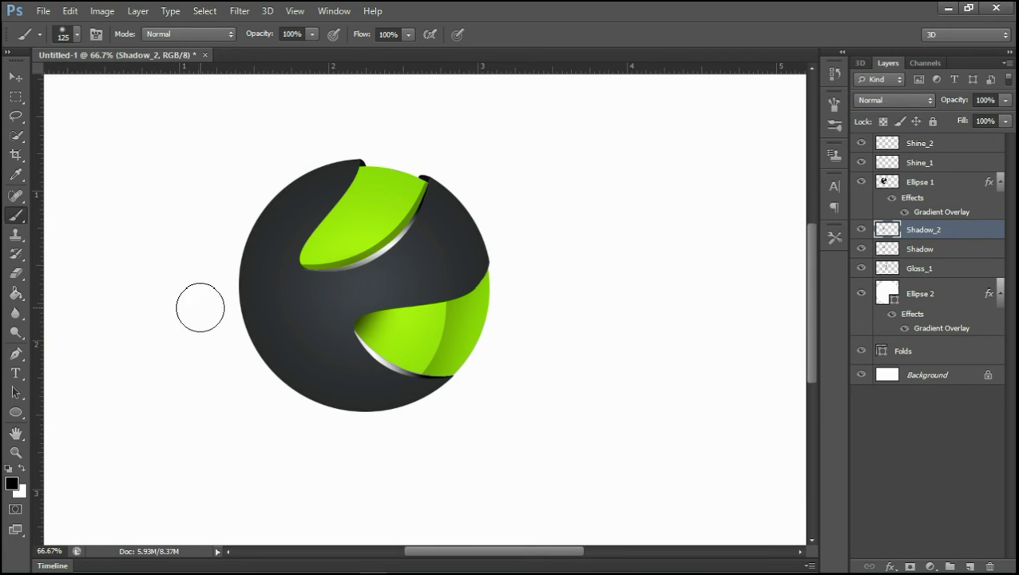
pyautogui.moveTo(336, 346); pyautogui.dragTo(348, 348)
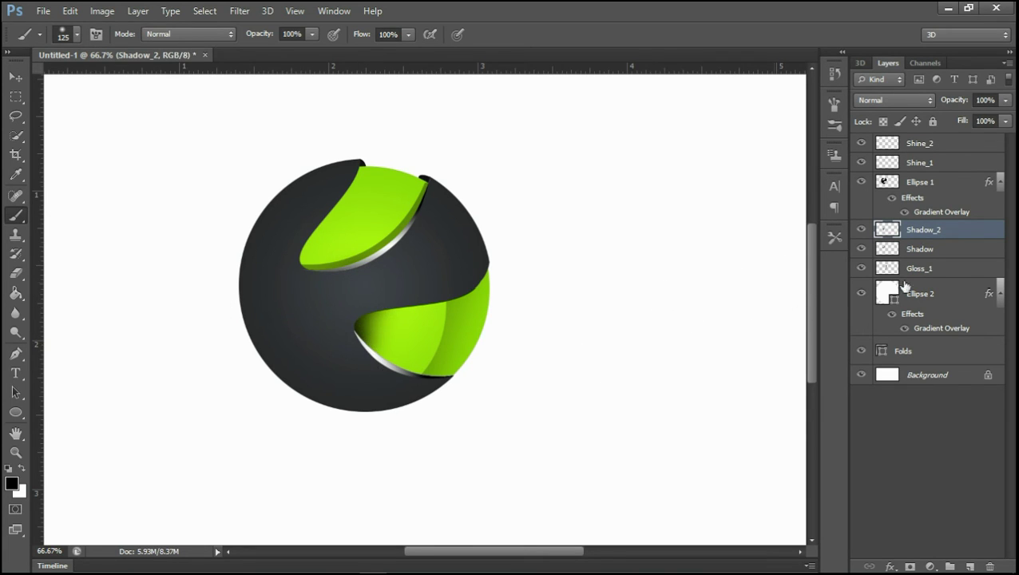
# - Lower the Shadow_2 layer opacity to 50%
pyautogui.moveTo(962, 103); pyautogui.dragTo(923, 97)
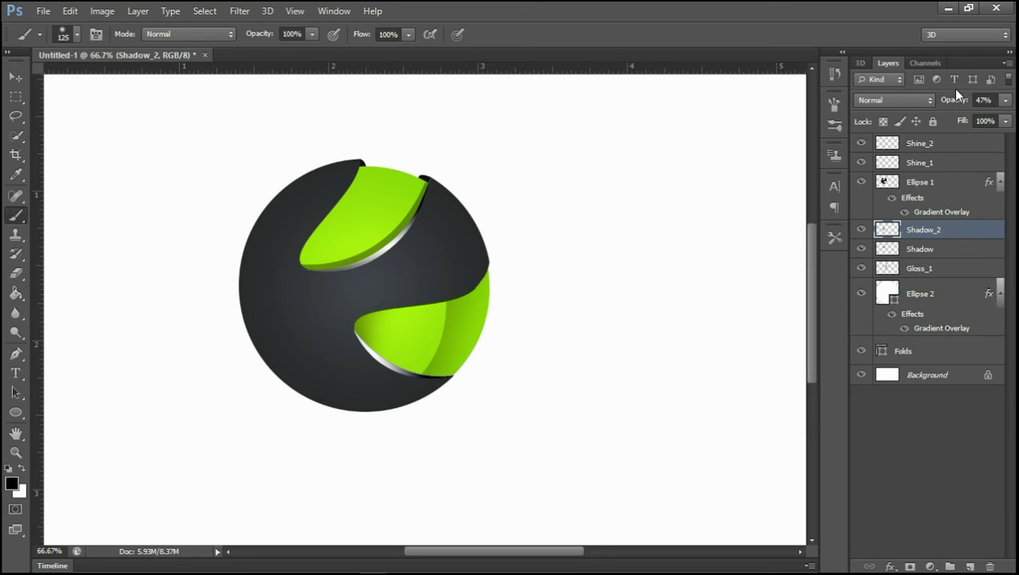
pyautogui.moveTo(953, 101); pyautogui.dragTo(955, 104)
pyautogui.press('Return')
# - Add another new layer and name it Whit Glow
pyautogui.click(970, 566)
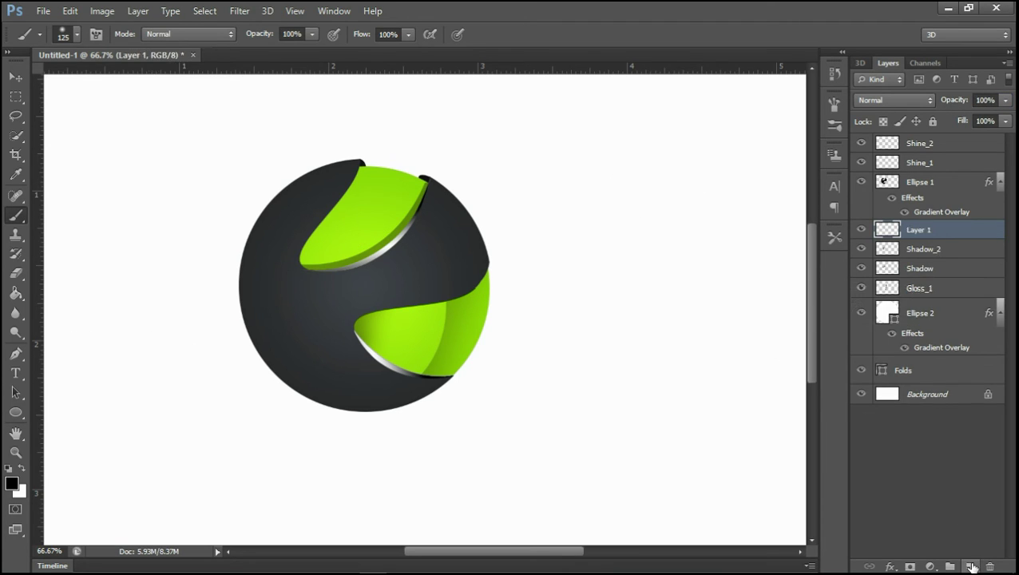
pyautogui.doubleClick(919, 230)
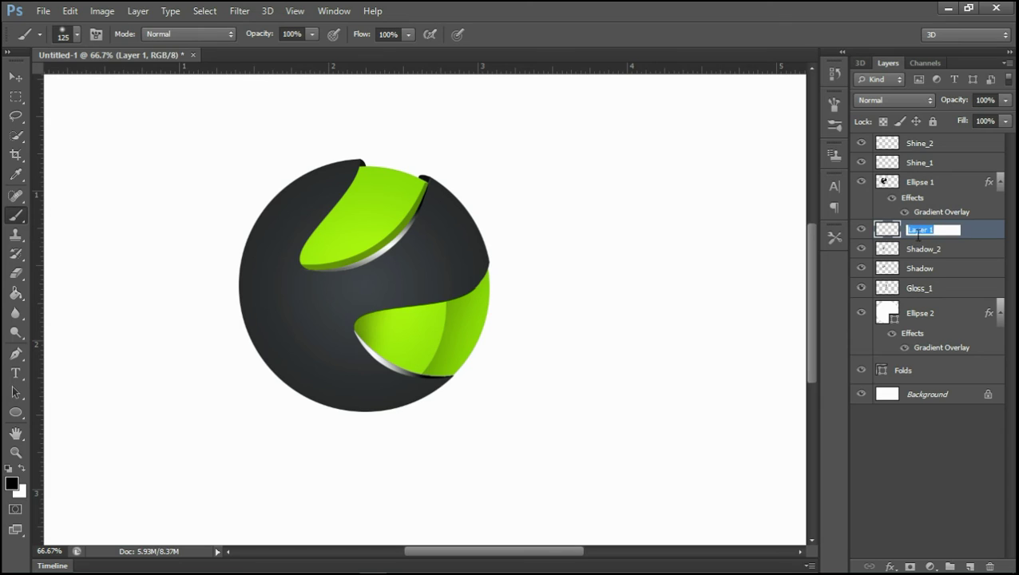
pyautogui.write('Whit Glow')
pyautogui.press('Return')
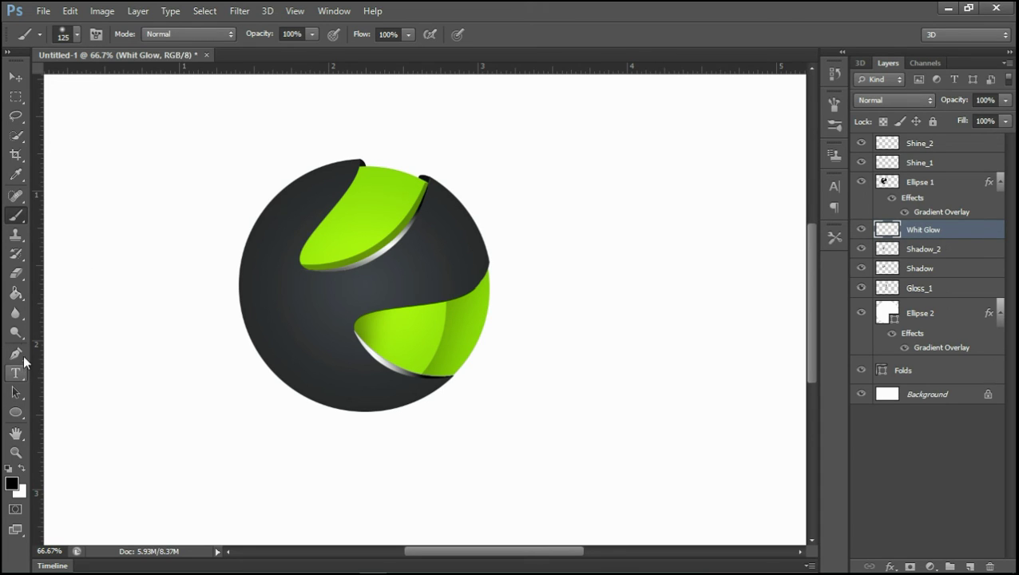
# - Paint a soft white glow on the lower green fold with a large brush
pyautogui.click(22, 469)
pyautogui.click(67, 34)
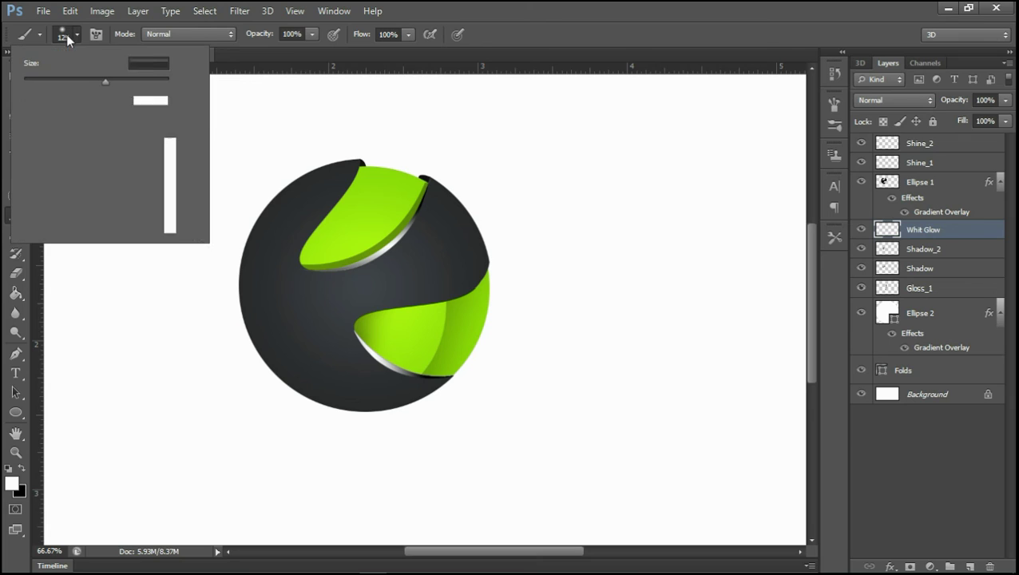
pyautogui.click(250, 87)
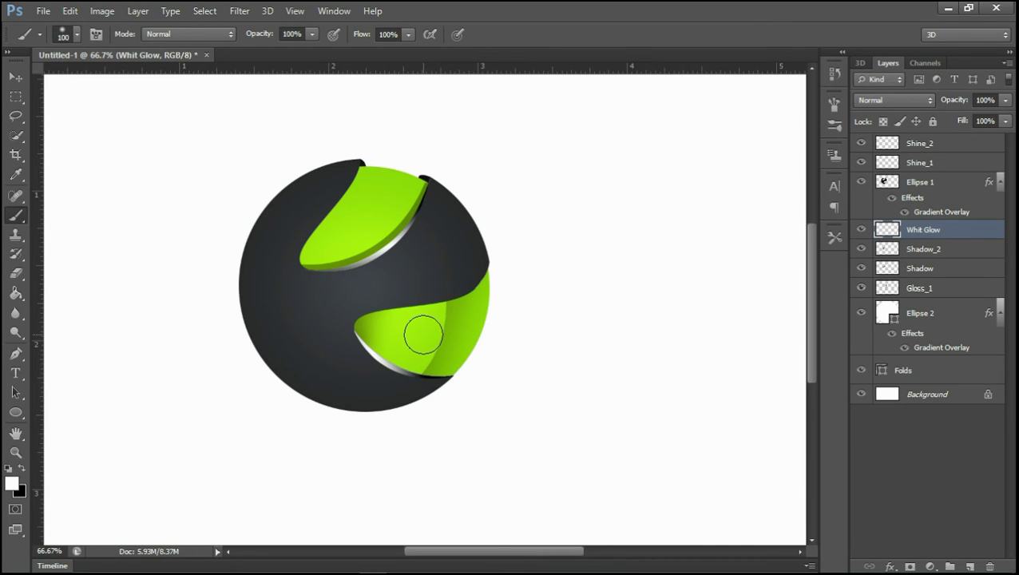
pyautogui.press(']')
pyautogui.press(']')
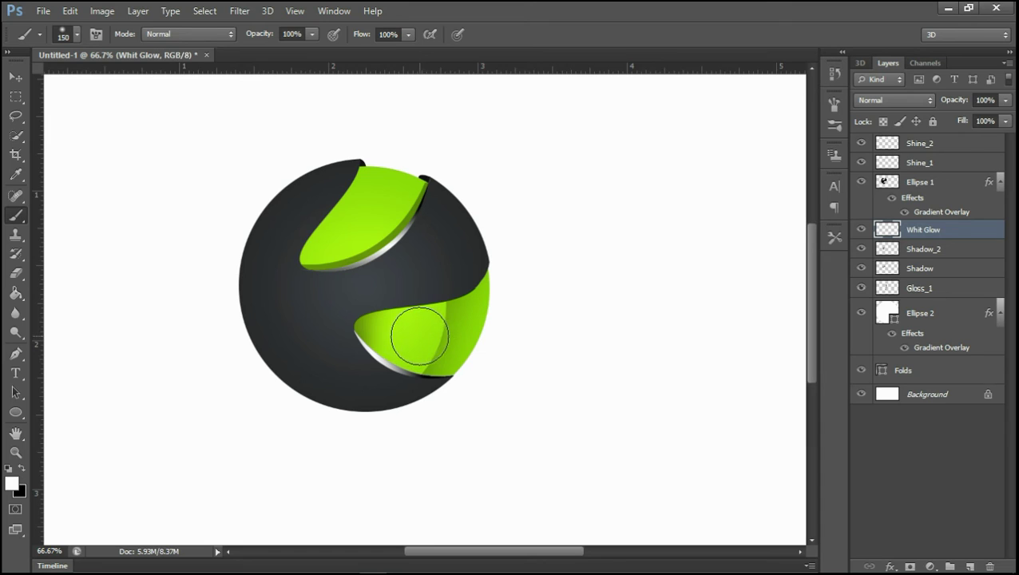
pyautogui.click(420, 336)
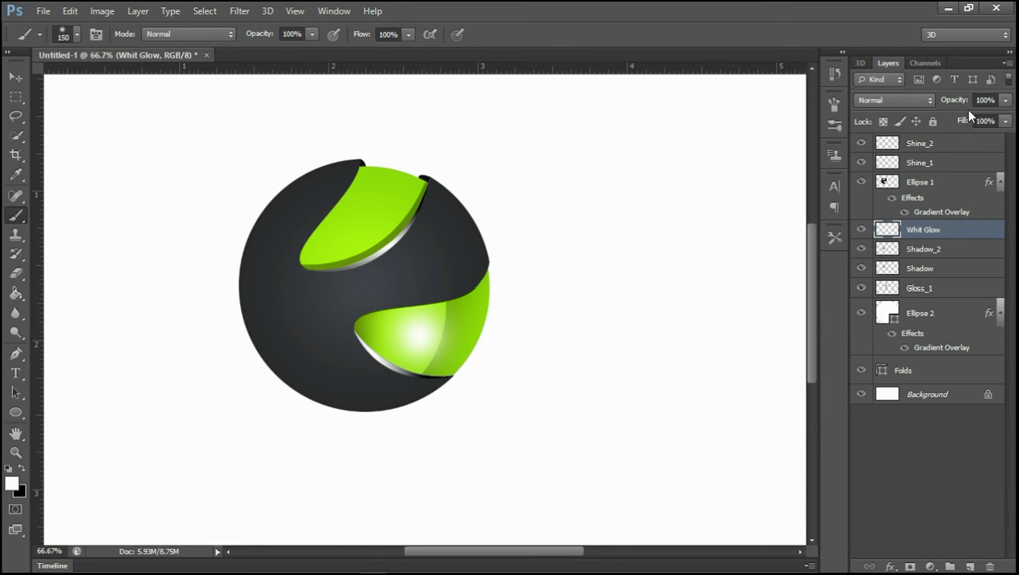
# - Set Whit Glow opacity to 67%, then select all logo layers from Shine_2 to Folds
pyautogui.moveTo(955, 101); pyautogui.dragTo(938, 107)
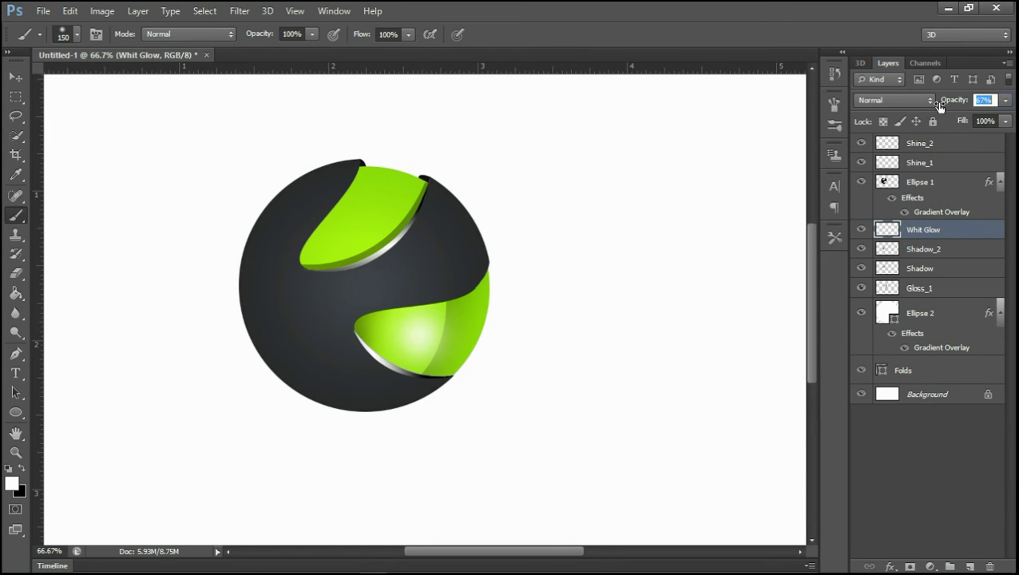
pyautogui.press('Return')
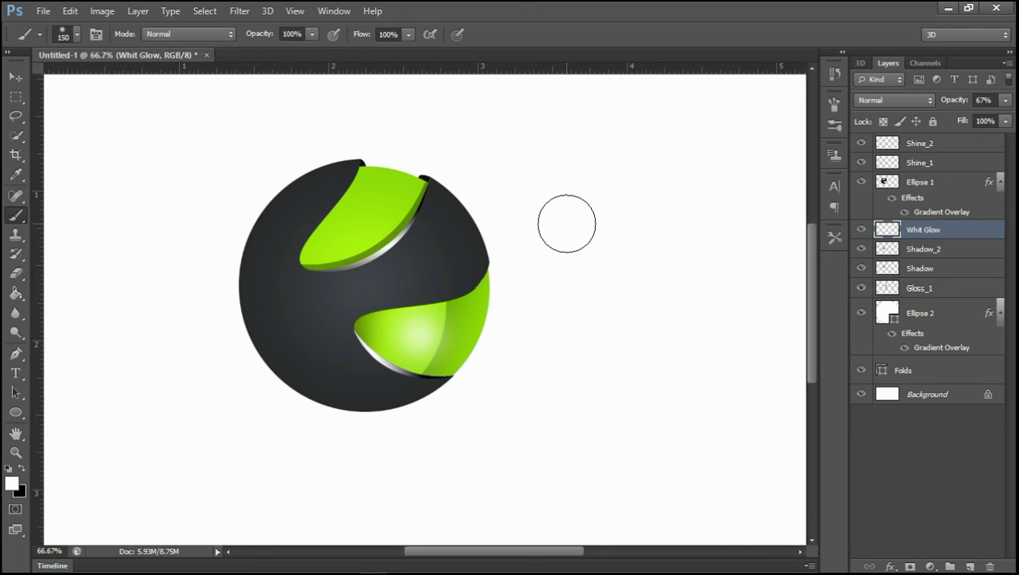
pyautogui.click(942, 378)
pyautogui.keyDown('shift'); pyautogui.click(941, 144); pyautogui.keyUp('shift')
# - Merge the selected logo layers into one Shine_2 layer and zoom out
pyautogui.rightClick(942, 143)
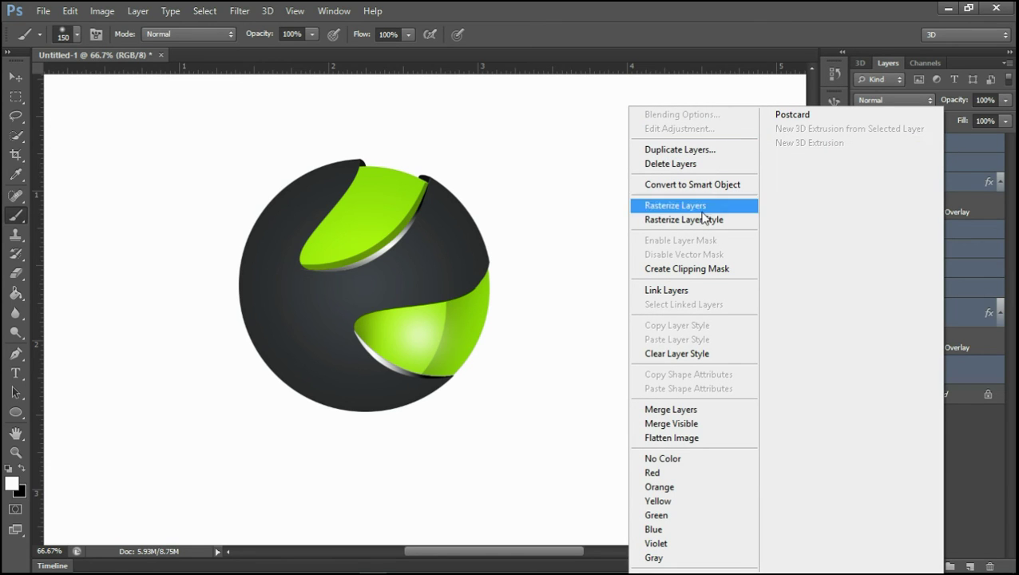
pyautogui.click(707, 409)
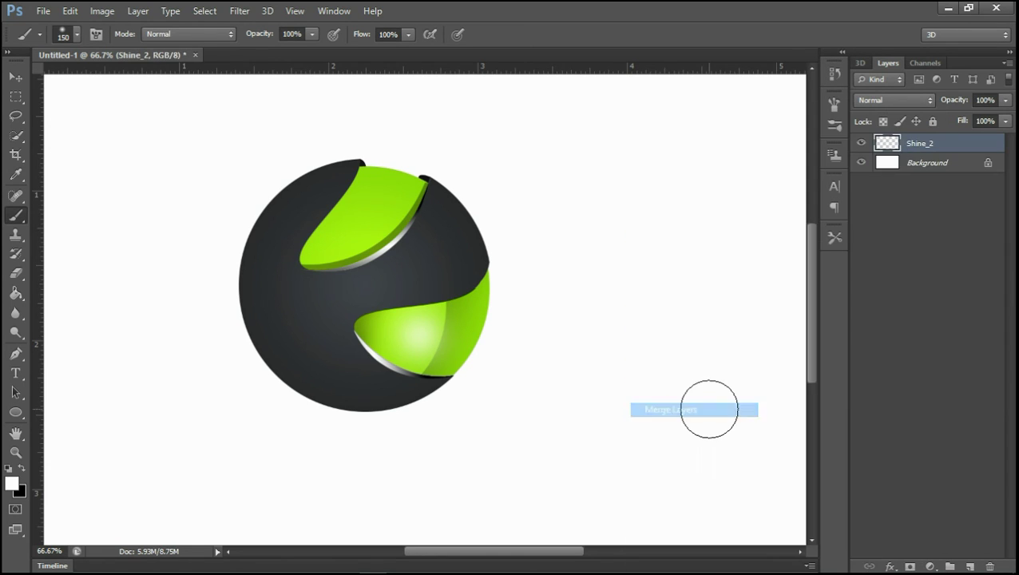
pyautogui.hotkey('ctrl', '-')
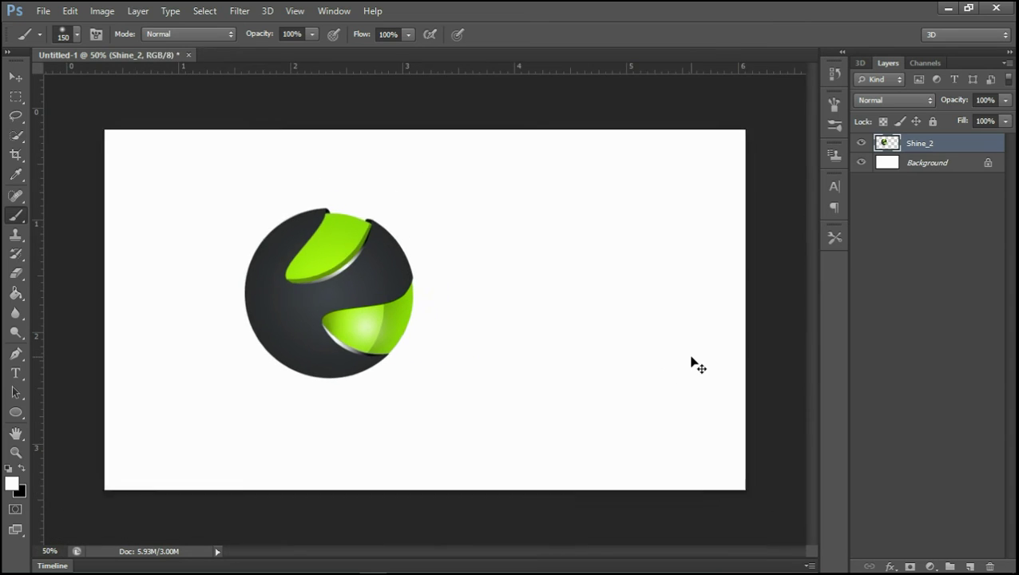
pyautogui.hotkey('ctrl', '-')
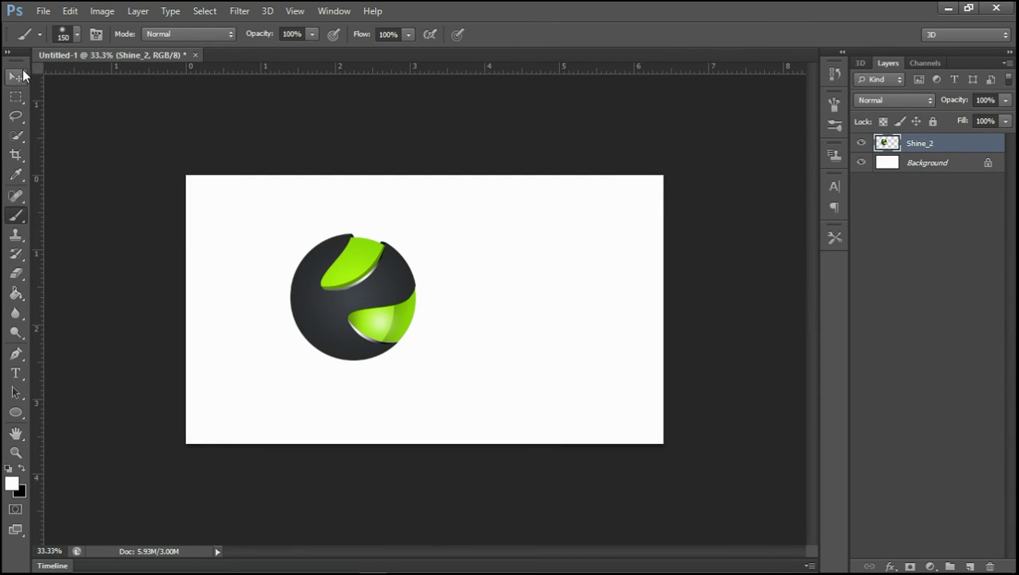
# - Move the sphere logo toward the canvas centre and start unlocking the Background layer
pyautogui.click(16, 77)
pyautogui.moveTo(351, 301); pyautogui.dragTo(420, 316)
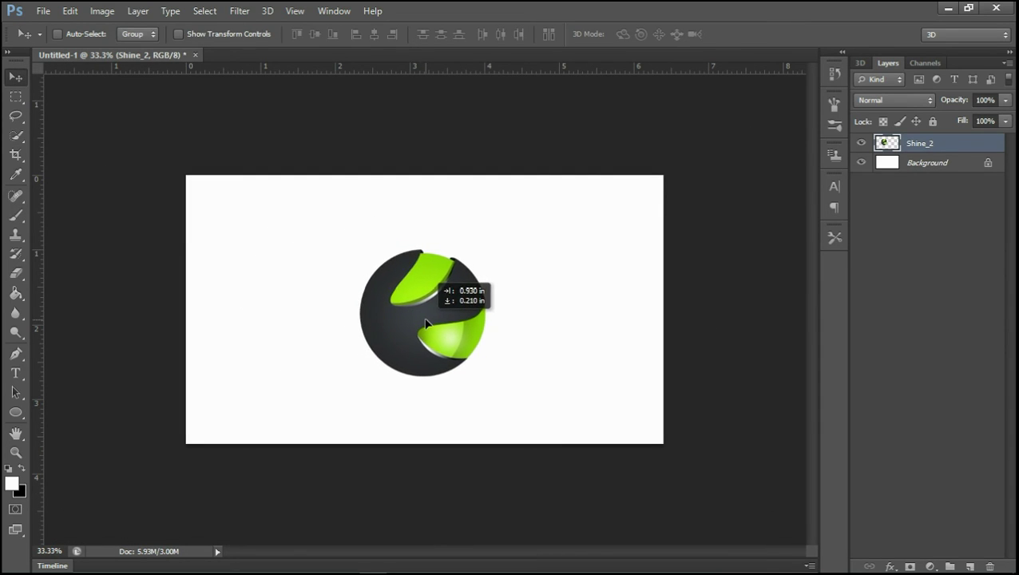
pyautogui.doubleClick(971, 164)
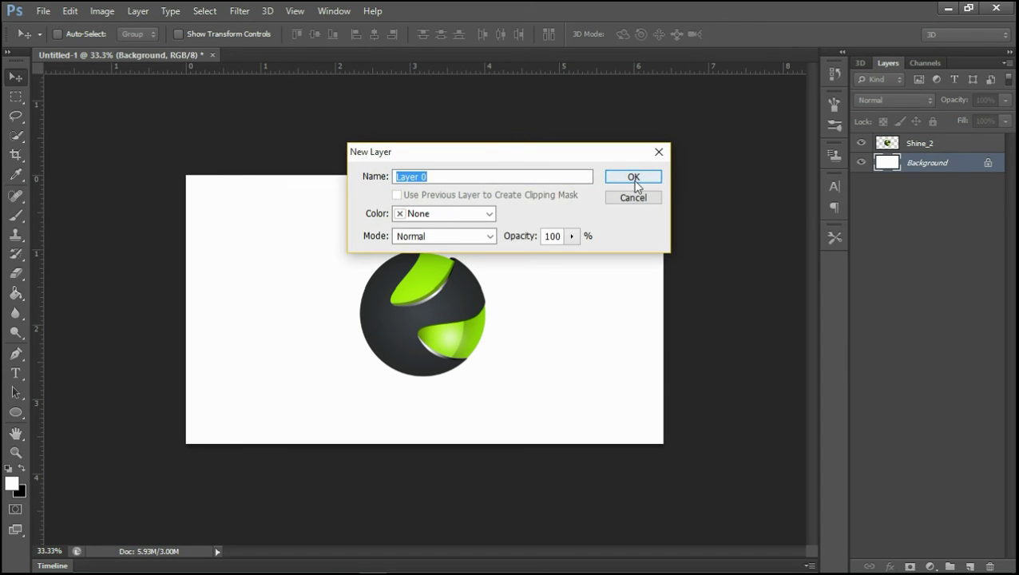
# - Convert the background to Layer 0 and add a Gradient Overlay layer style
pyautogui.click(633, 174)
pyautogui.rightClick(919, 170)
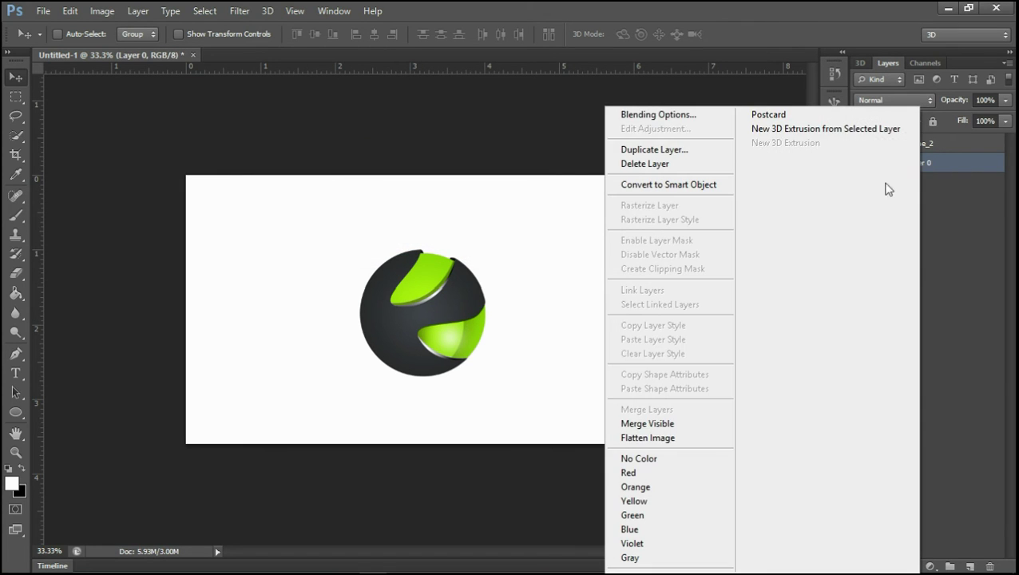
pyautogui.click(693, 122)
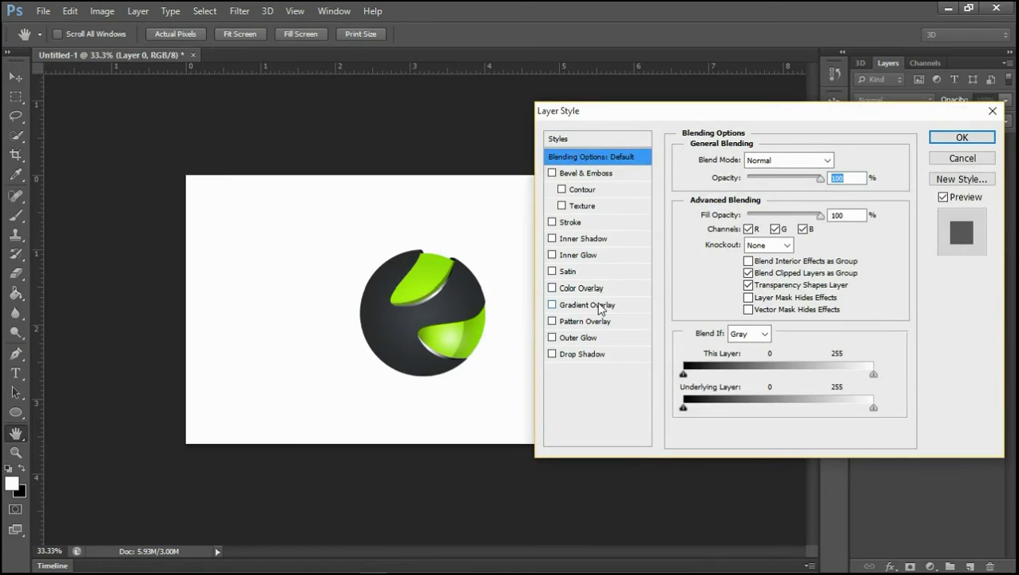
pyautogui.click(597, 304)
pyautogui.moveTo(721, 114); pyautogui.dragTo(821, 114)
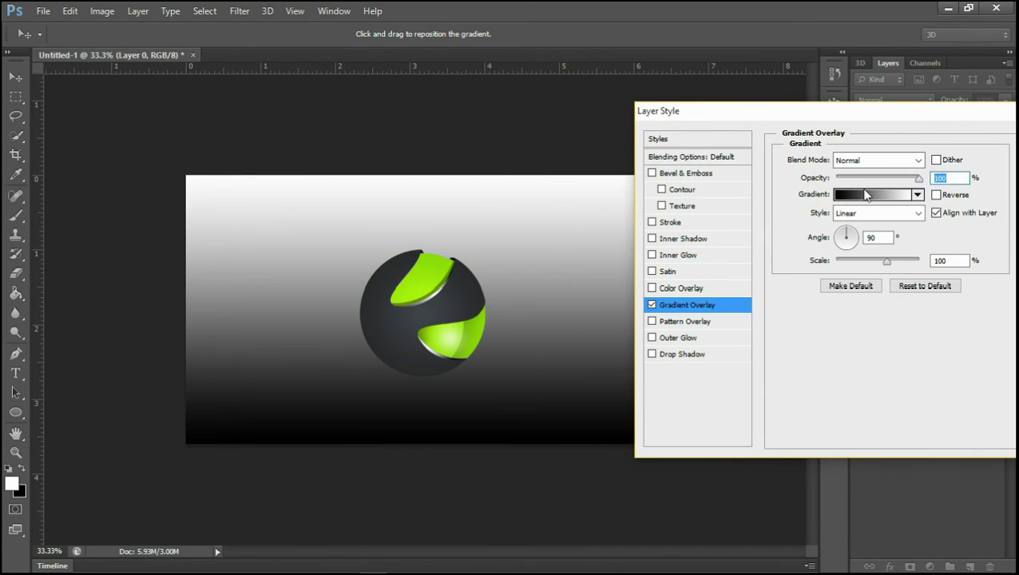
# - Set the gradient's left stop to grey 989898 and apply the white-to-grey overlay
pyautogui.click(866, 195)
pyautogui.doubleClick(681, 361)
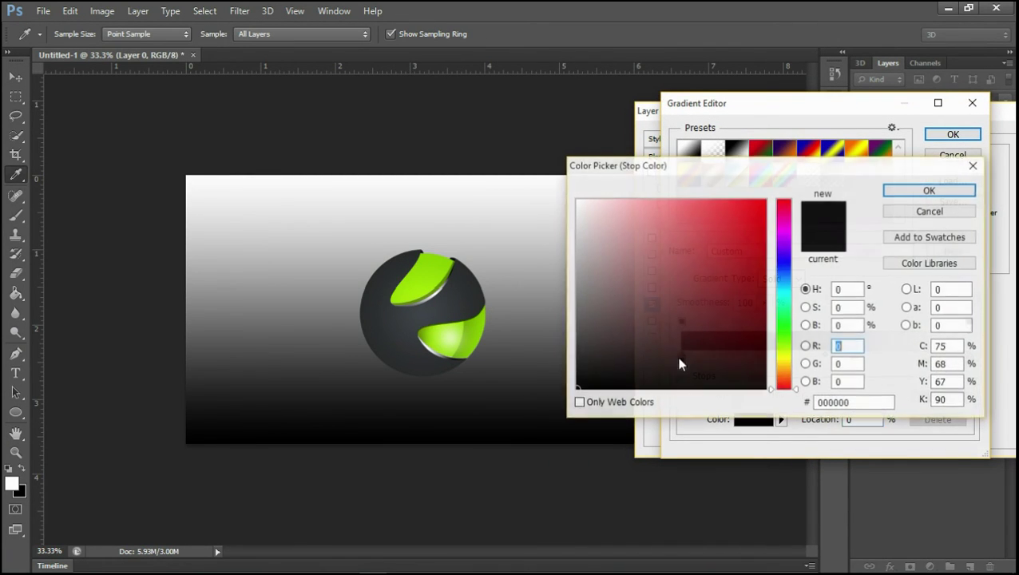
pyautogui.click(578, 265)
pyautogui.moveTo(579, 264); pyautogui.dragTo(576, 267)
pyautogui.click(889, 195)
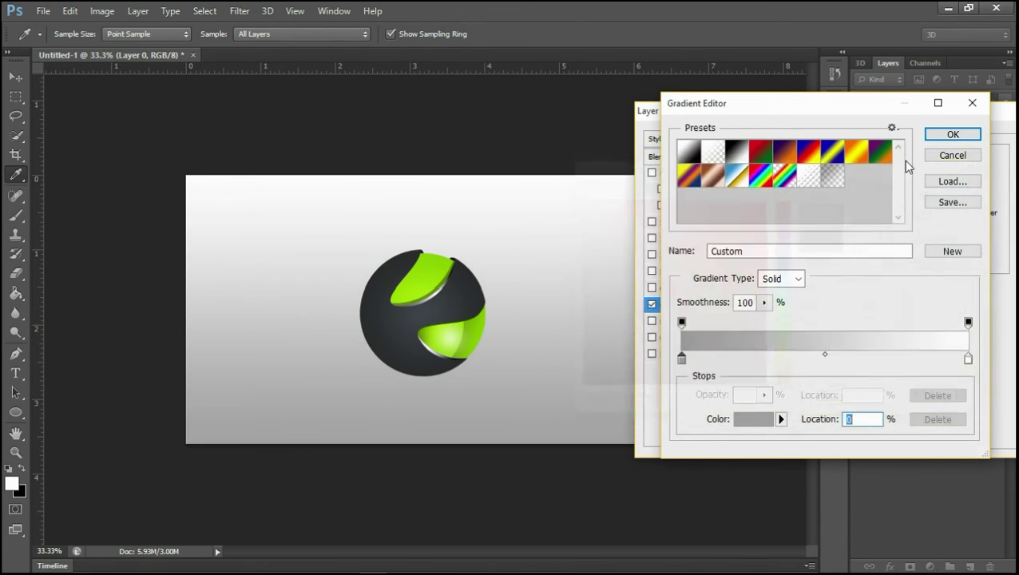
pyautogui.click(940, 134)
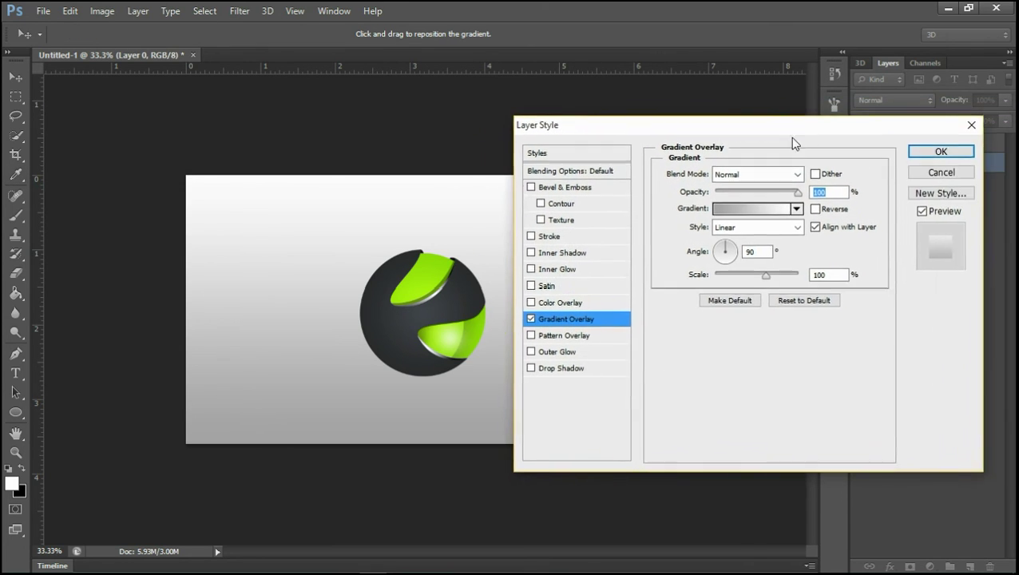
pyautogui.click(886, 166)
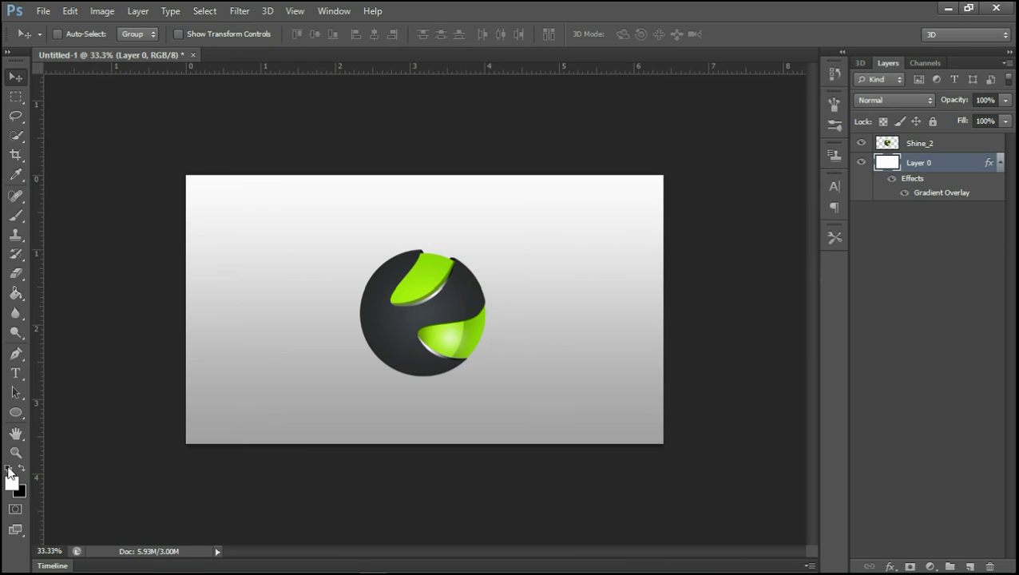
# - Draw a wide, flat black ellipse below the sphere
pyautogui.click(15, 412)
pyautogui.click(21, 466)
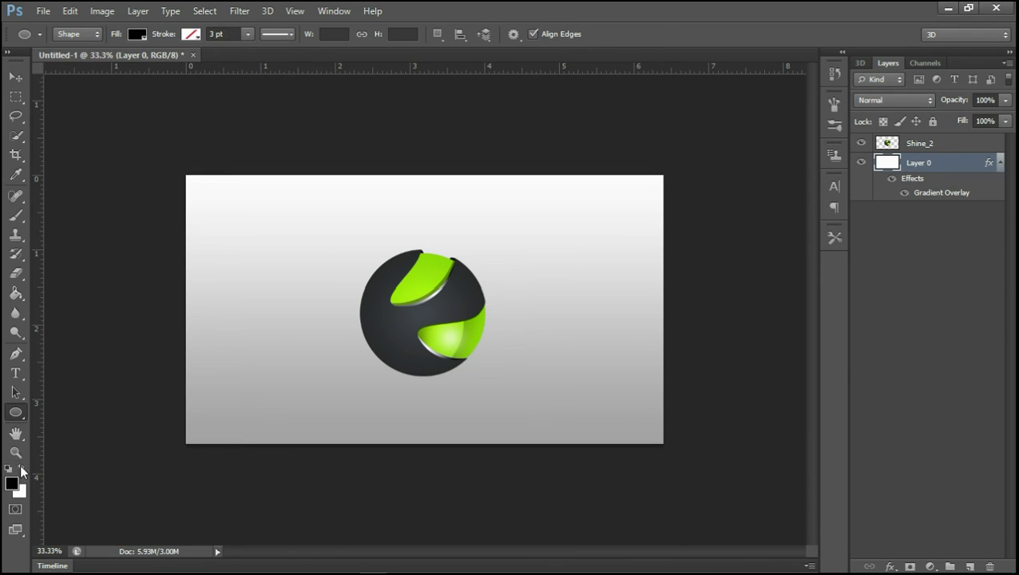
pyautogui.moveTo(388, 379); pyautogui.dragTo(459, 380)
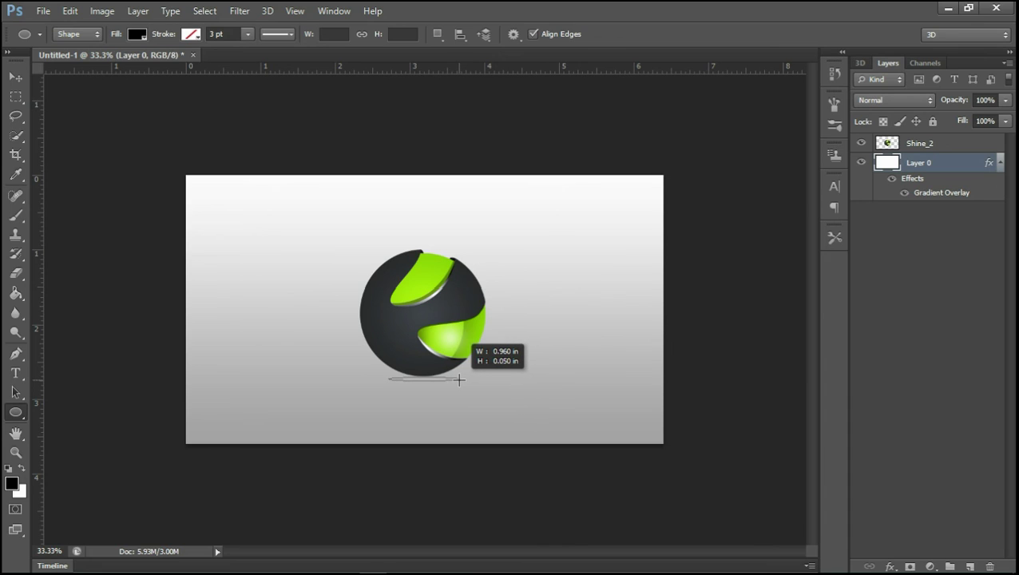
pyautogui.moveTo(459, 380); pyautogui.dragTo(455, 379)
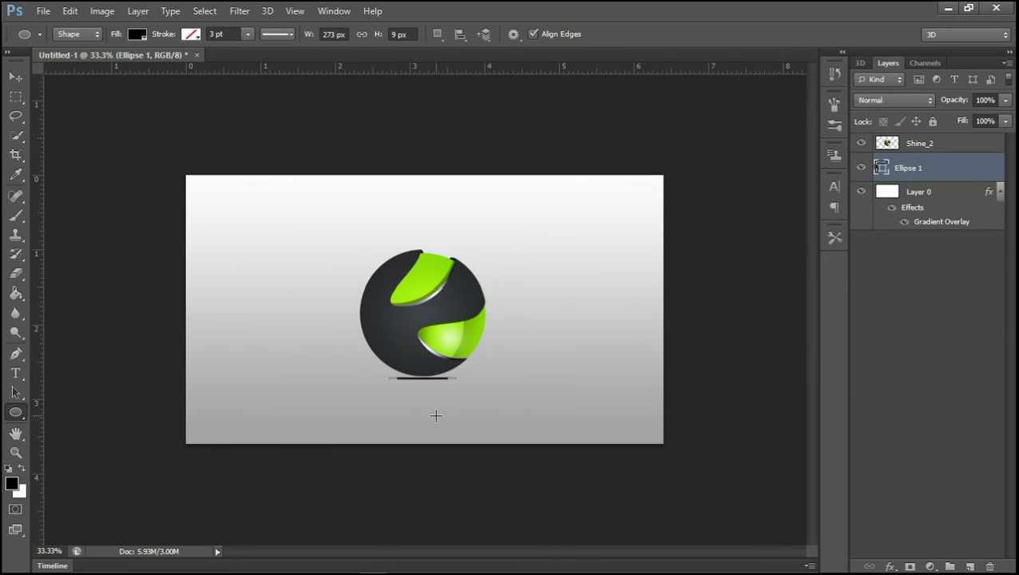
pyautogui.hotkey('ctrl', 'z')
pyautogui.moveTo(405, 383); pyautogui.dragTo(464, 388)
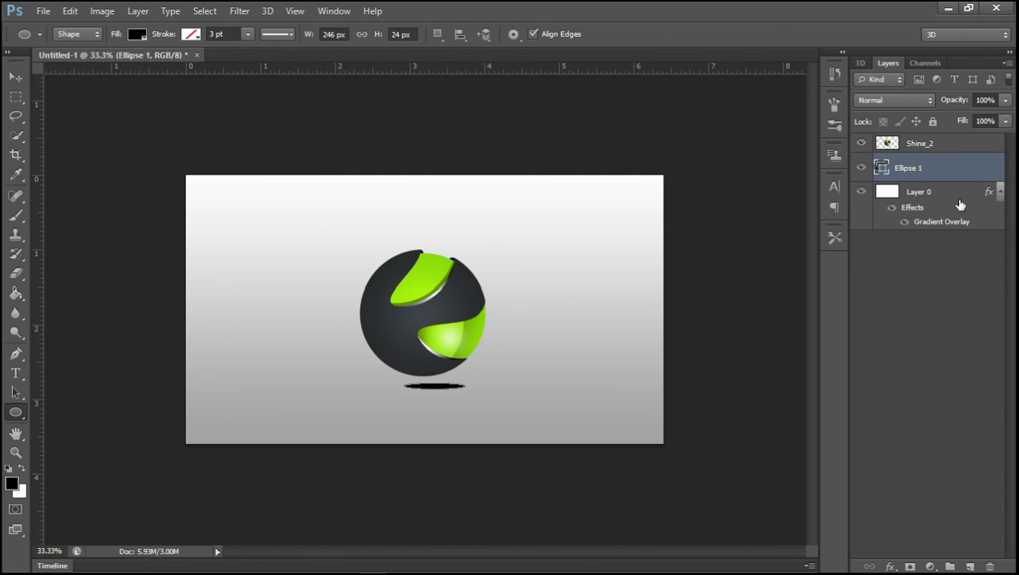
# - Rasterize the ellipse layer and soften it with a Gaussian Blur
pyautogui.rightClick(936, 170)
pyautogui.click(683, 203)
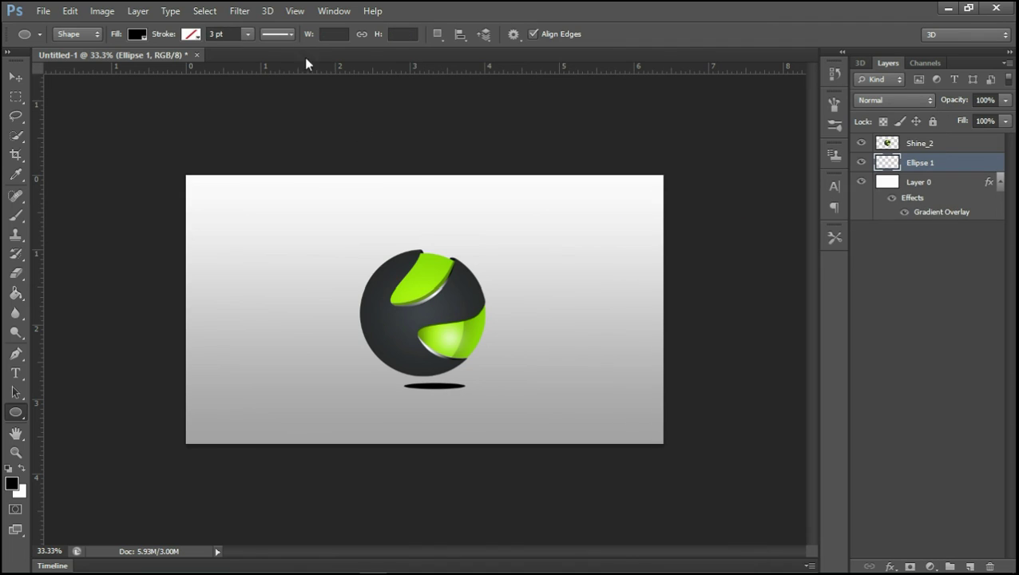
pyautogui.click(240, 11)
pyautogui.moveTo(247, 162)
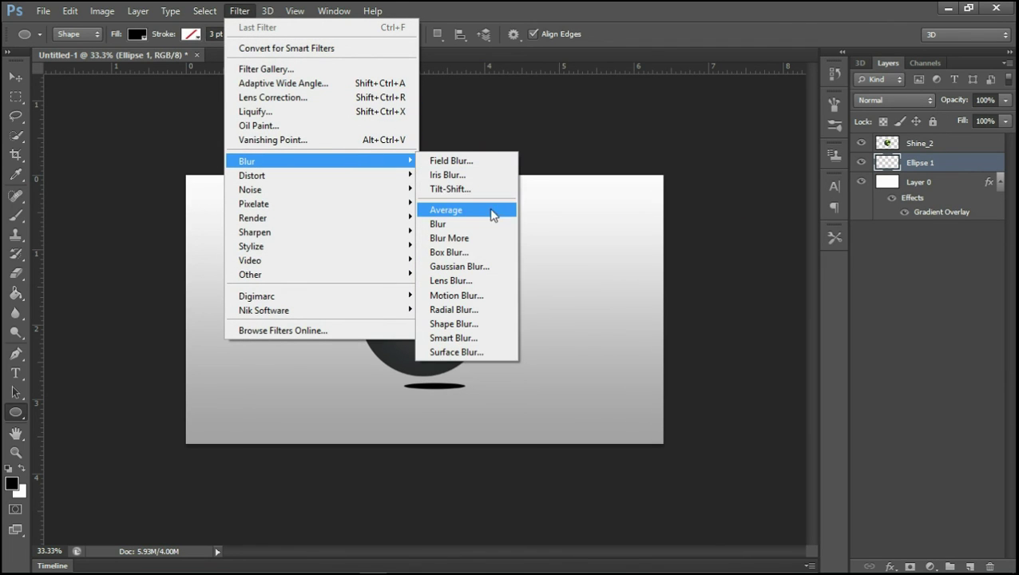
pyautogui.click(471, 266)
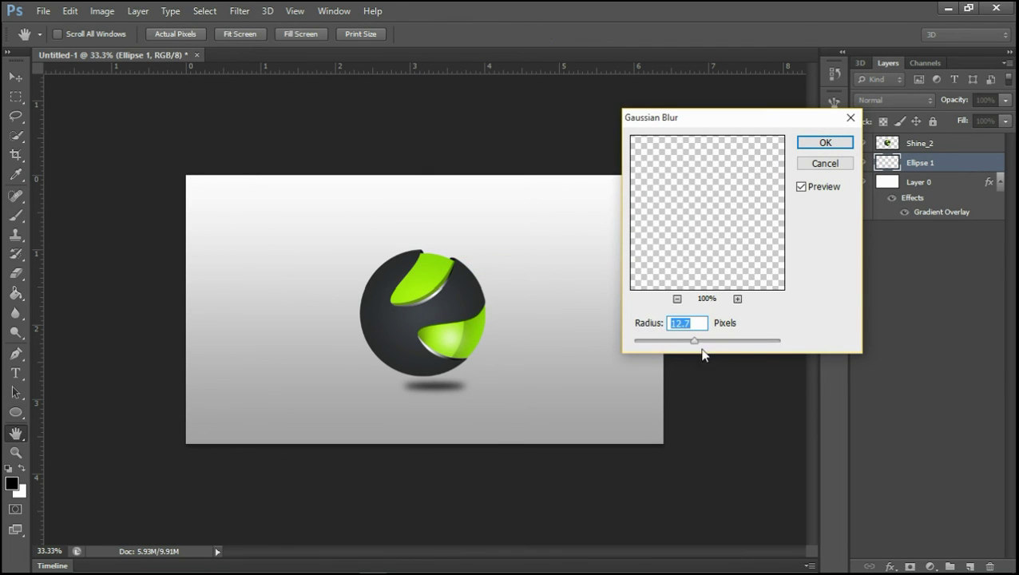
pyautogui.moveTo(693, 342); pyautogui.dragTo(701, 345)
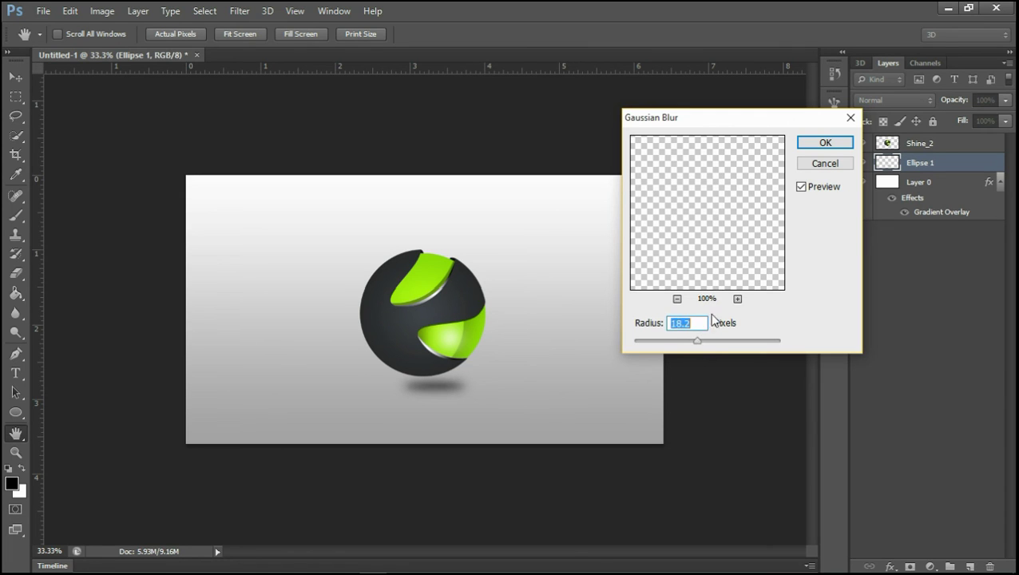
pyautogui.click(824, 142)
# - Nudge the blurred shadow into place beneath the sphere
pyautogui.click(16, 77)
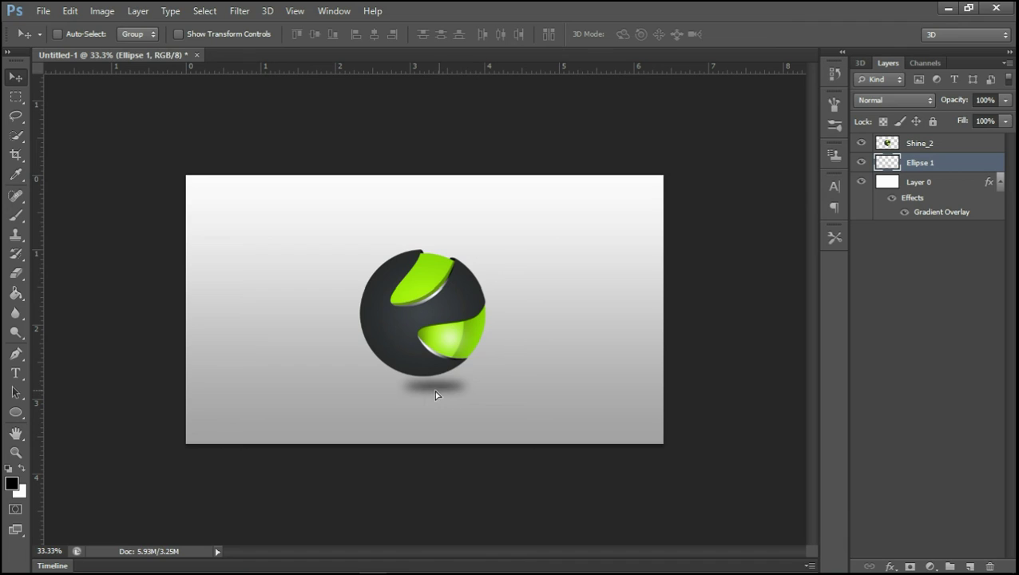
pyautogui.moveTo(435, 394); pyautogui.dragTo(436, 392)
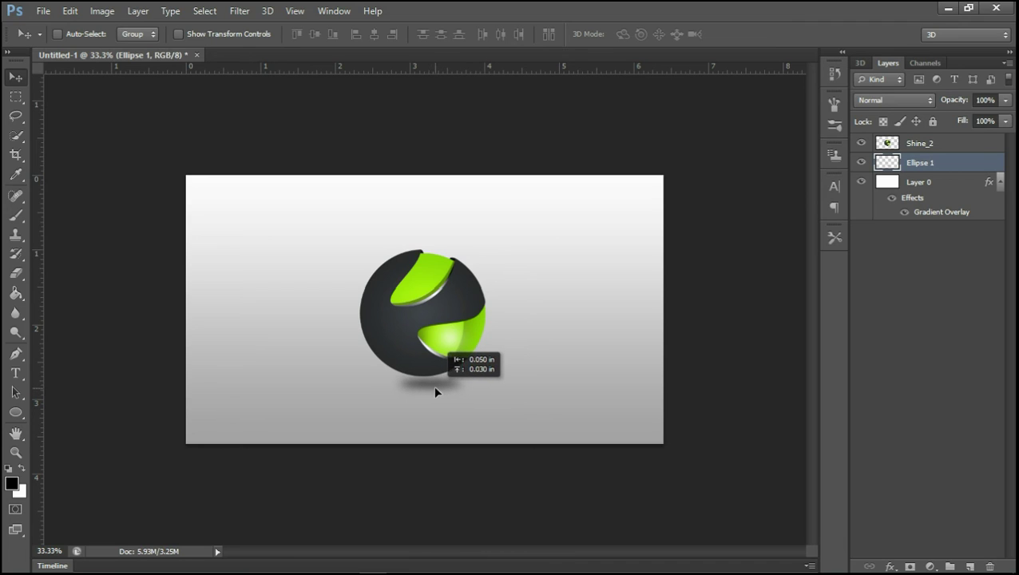
pyautogui.moveTo(436, 391); pyautogui.dragTo(439, 391)
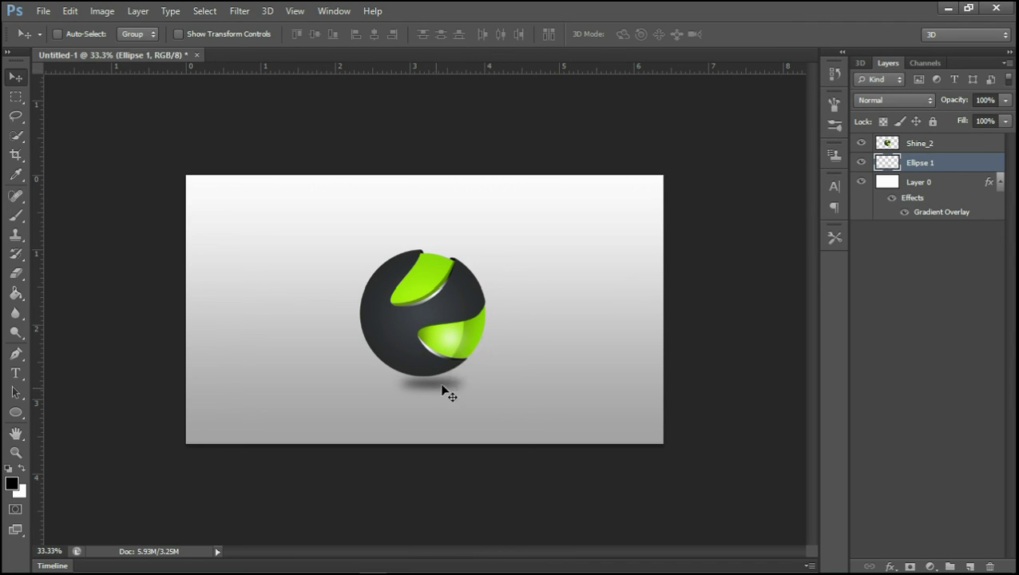
# - Select the Shine_2 sphere layer and apply a free transform to it
pyautogui.click(945, 143)
pyautogui.hotkey('ctrl', 't')
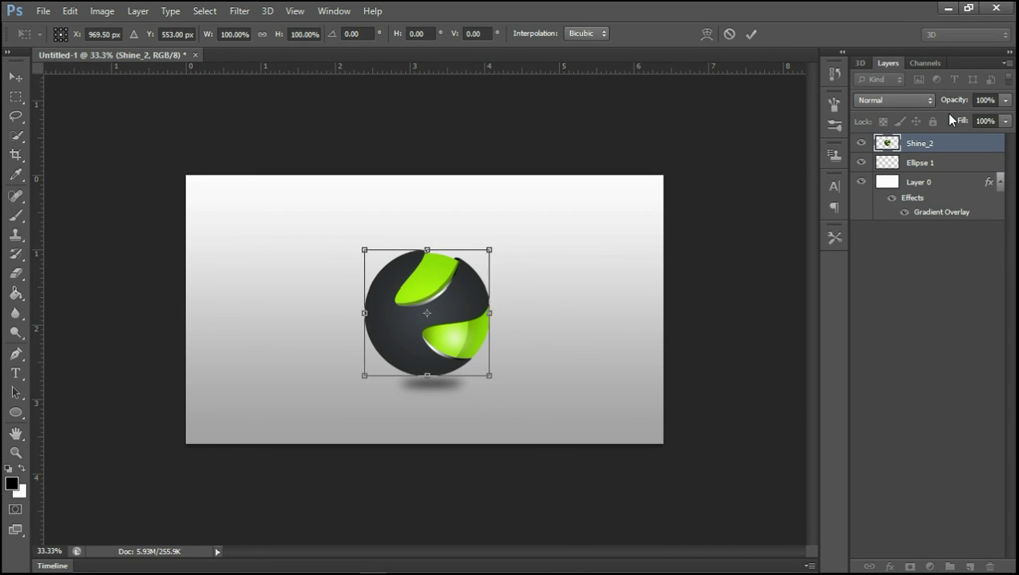
pyautogui.press('Return')
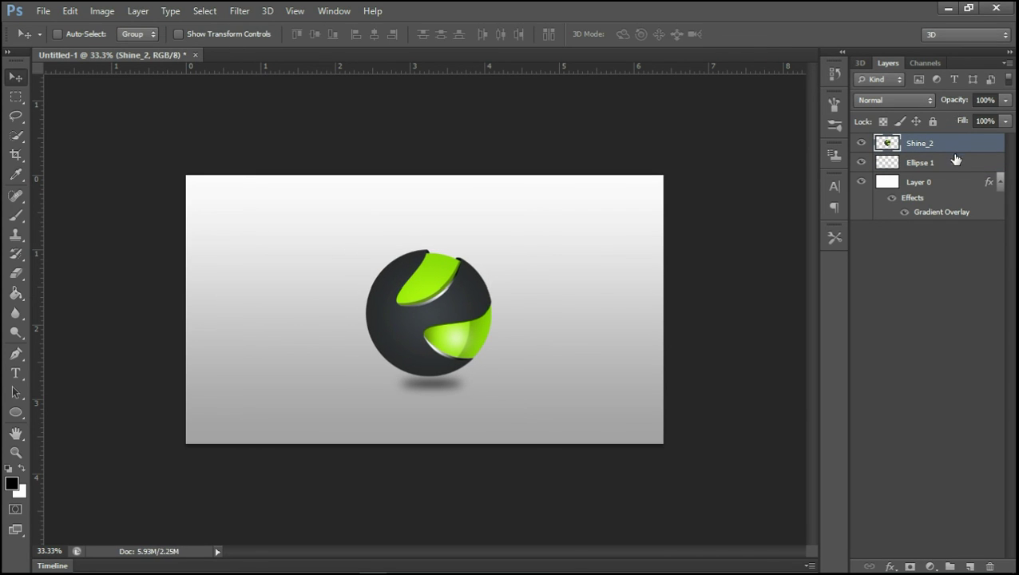
# - Rename the Ellipse 1 layer to Shadow and set its opacity to 59%
pyautogui.doubleClick(931, 163)
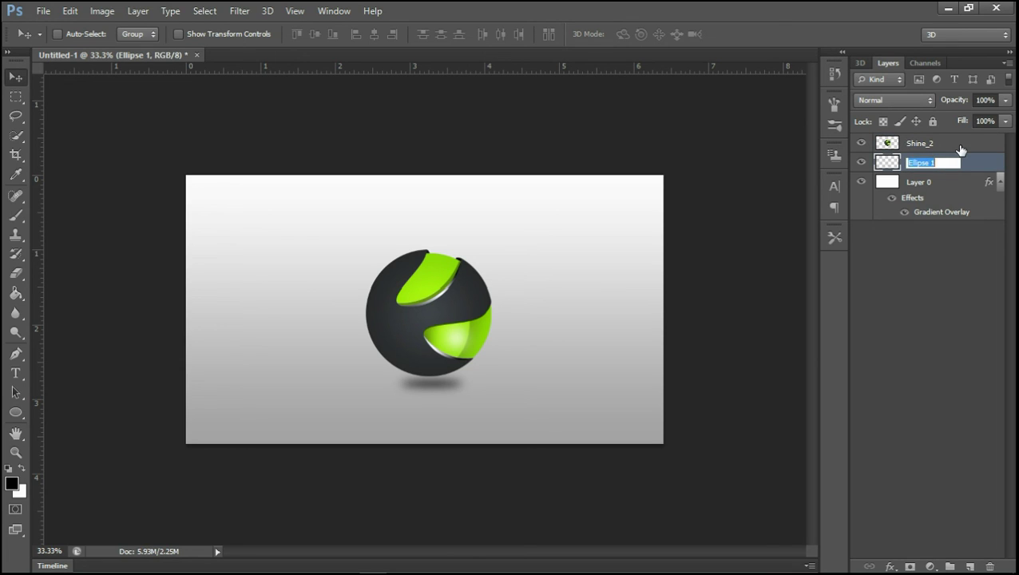
pyautogui.write('Shadow')
pyautogui.press('Return')
pyautogui.moveTo(958, 101); pyautogui.dragTo(927, 100)
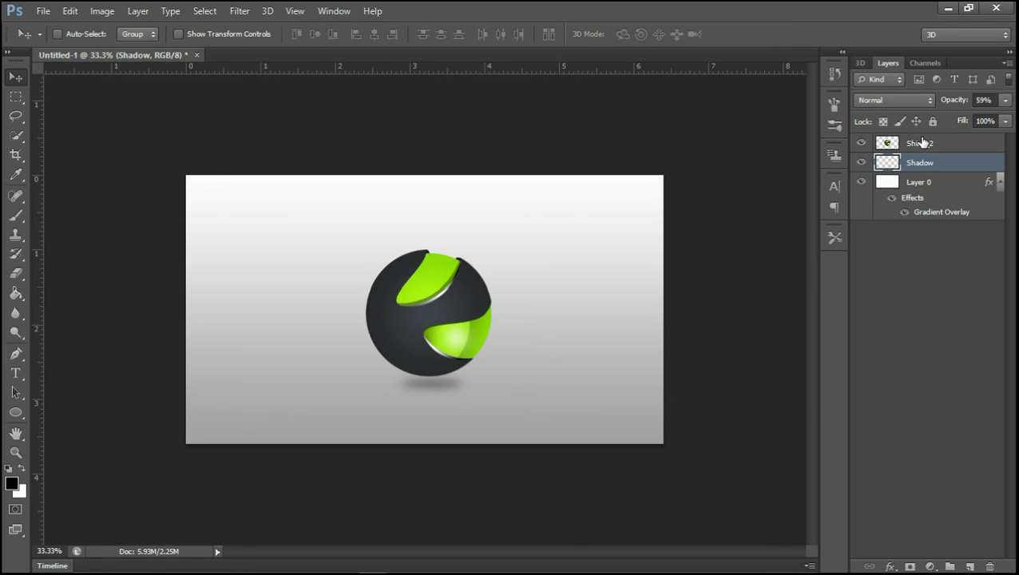
pyautogui.hotkey('ctrl', 't')
pyautogui.press('Return')
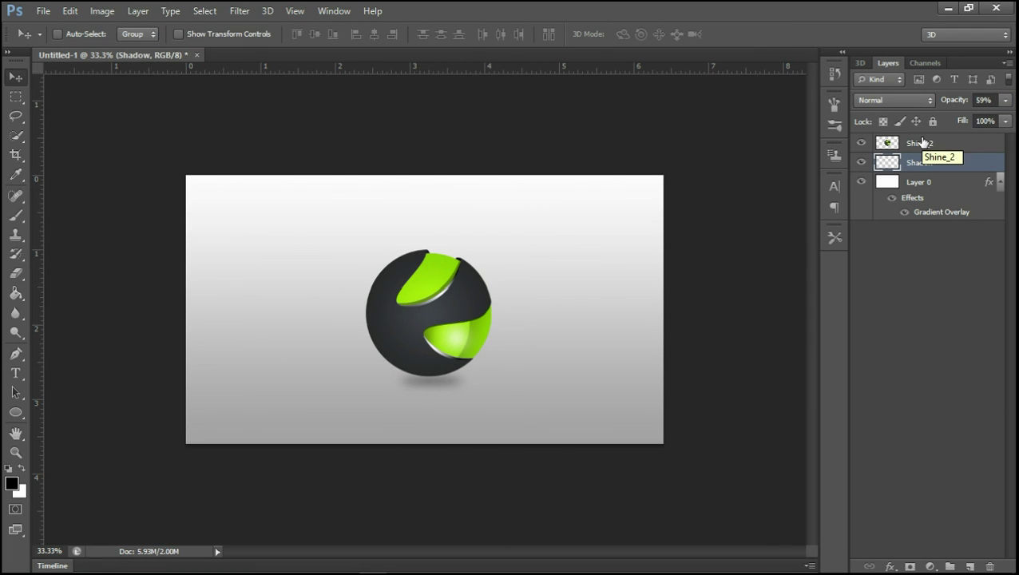
# - Duplicate the Shine_2 layer
pyautogui.rightClick(933, 145)
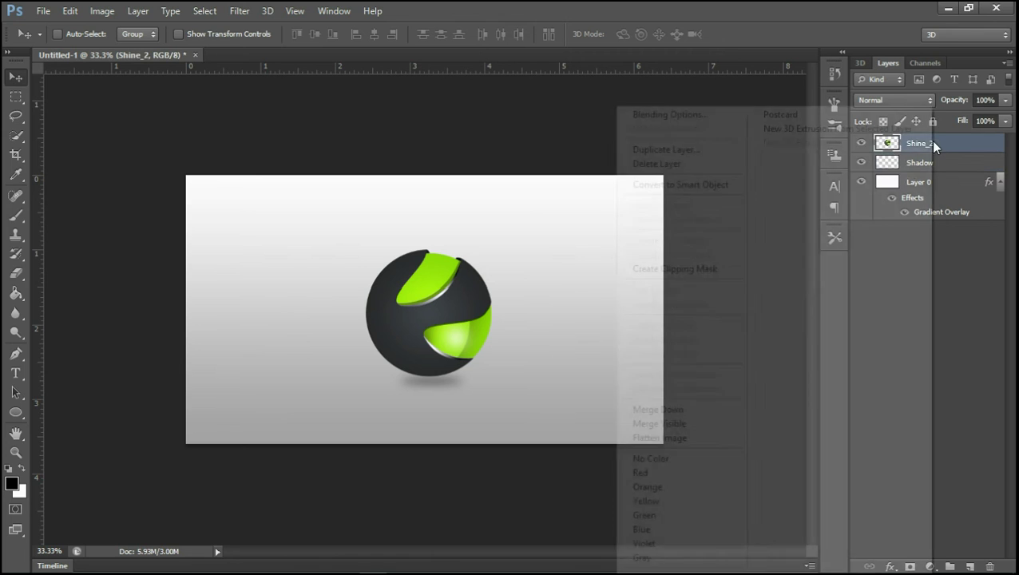
pyautogui.click(671, 152)
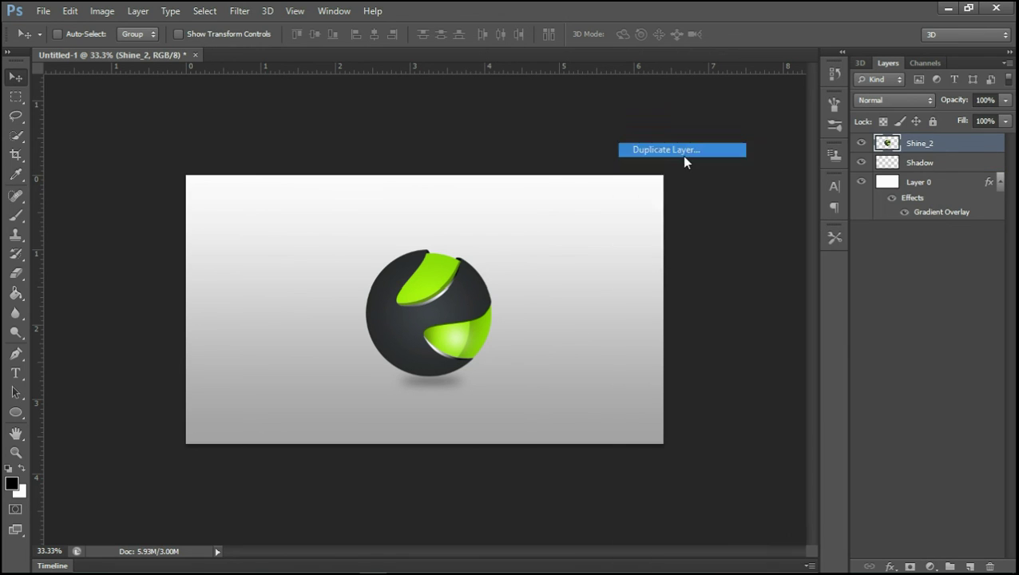
pyautogui.click(631, 171)
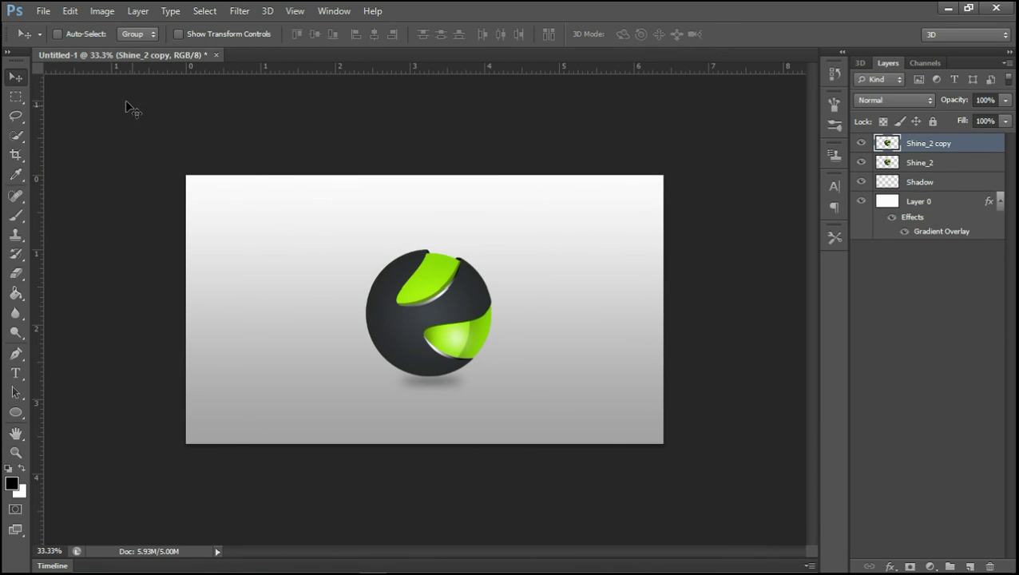
# - Flip the copy vertically below the sphere, then move sphere, shadow and reflection higher
pyautogui.click(70, 11)
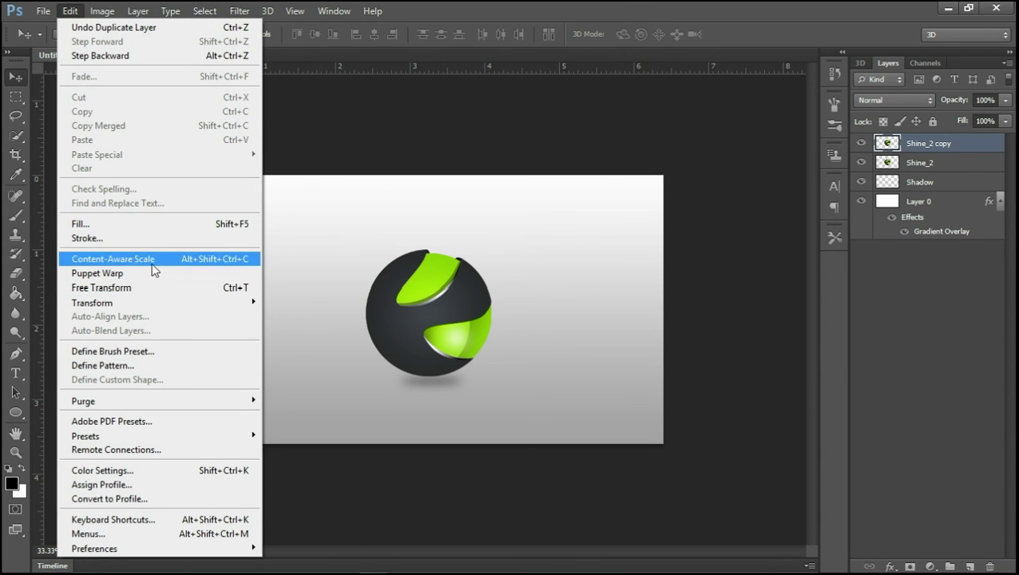
pyautogui.click(146, 294)
pyautogui.rightClick(470, 288)
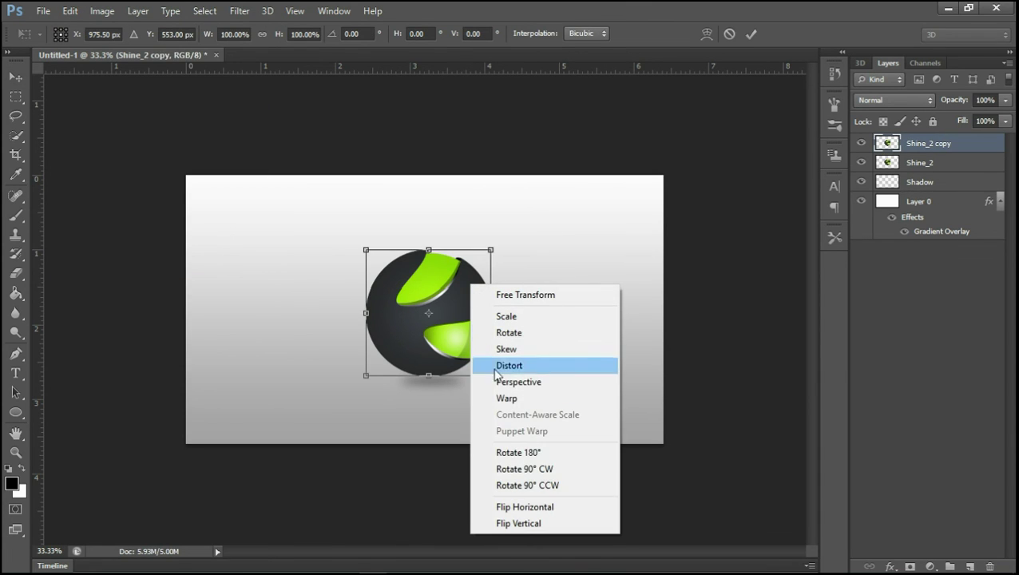
pyautogui.click(514, 523)
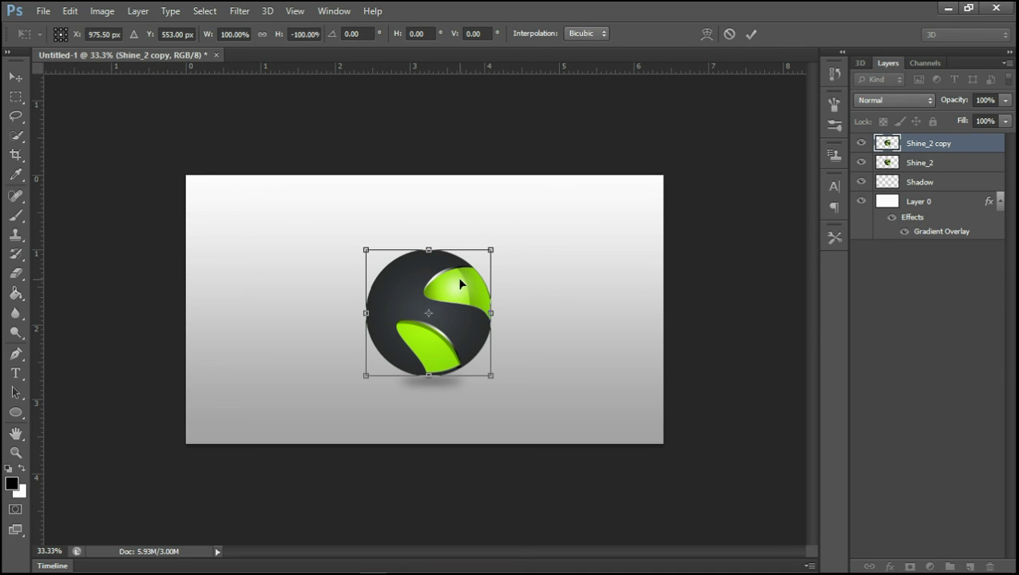
pyautogui.moveTo(460, 284); pyautogui.dragTo(452, 422)
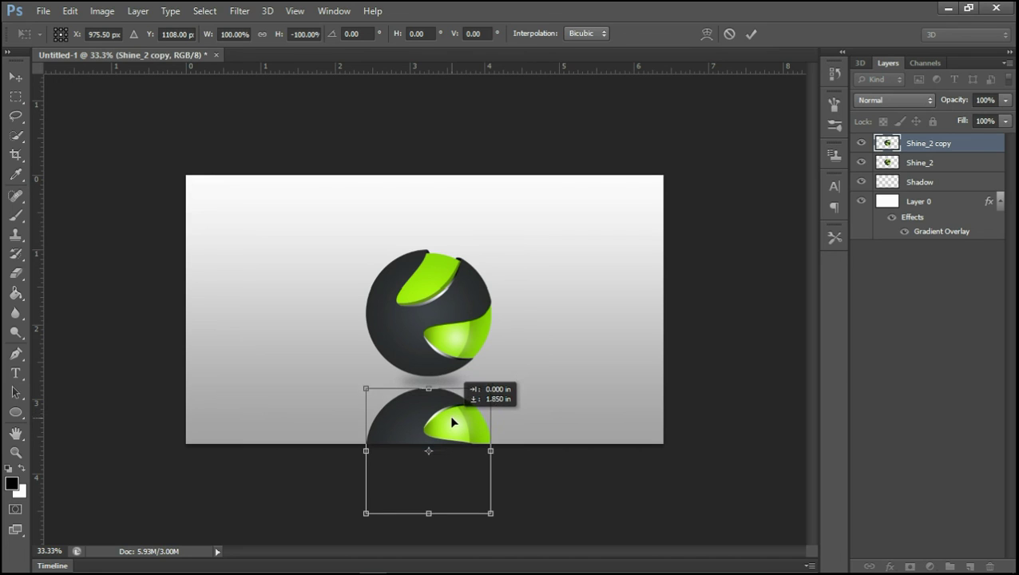
pyautogui.click(751, 34)
pyautogui.keyDown('shift'); pyautogui.click(925, 182); pyautogui.keyUp('shift')
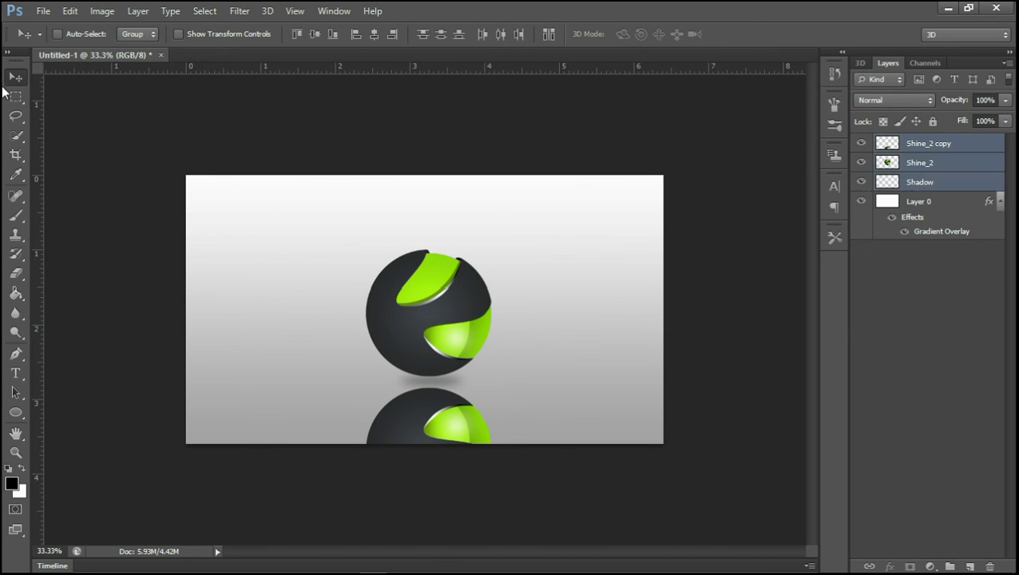
pyautogui.moveTo(443, 342); pyautogui.dragTo(441, 277)
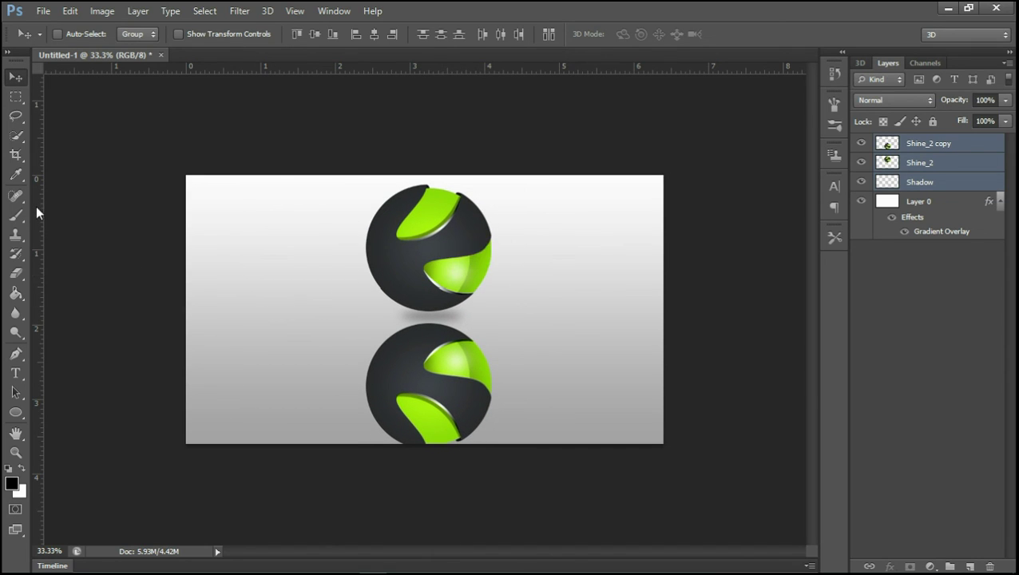
# - Erase the lower part of the Shine_2 copy reflection with a 102 px eraser
pyautogui.click(22, 271)
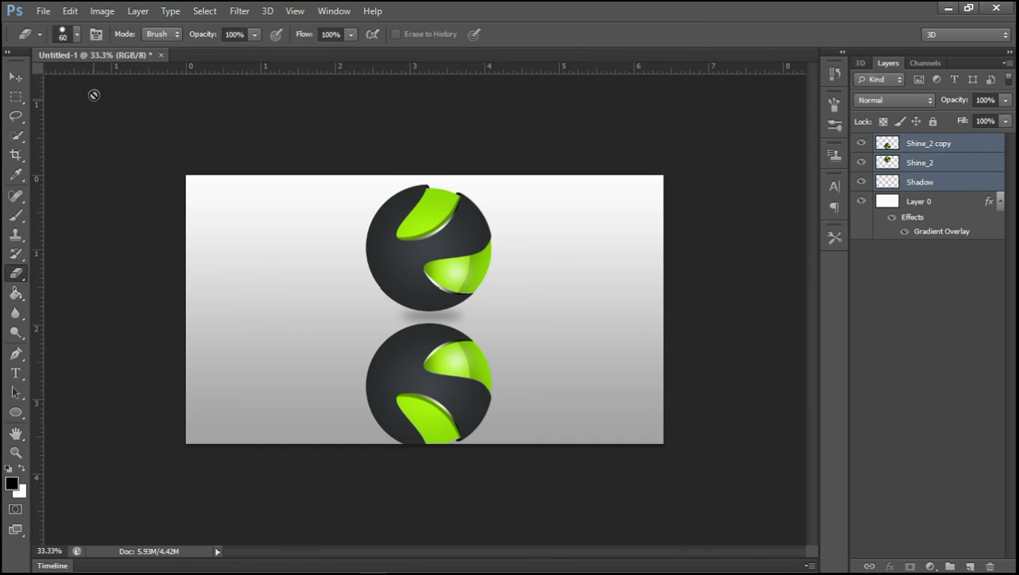
pyautogui.click(76, 38)
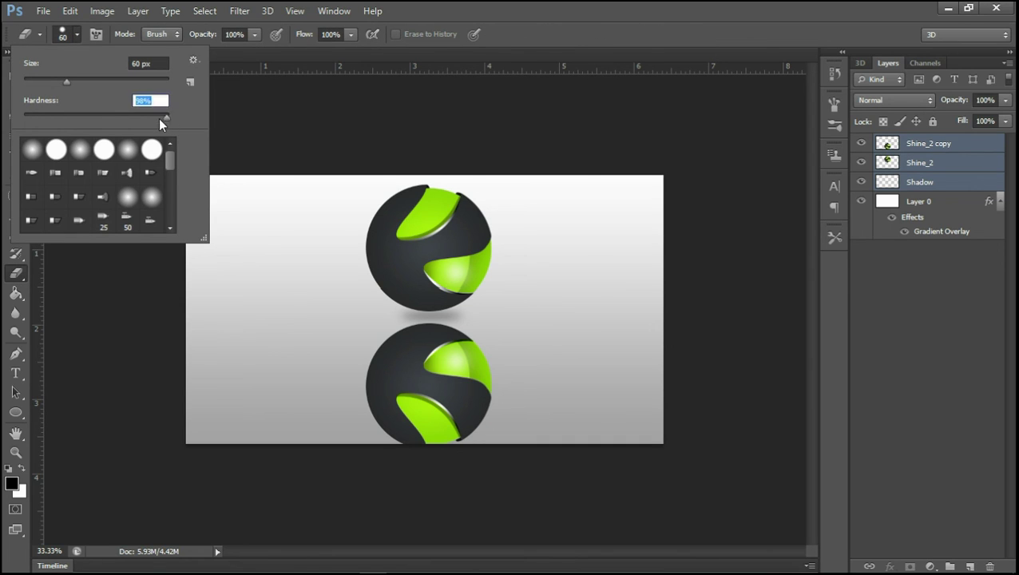
pyautogui.click(97, 83)
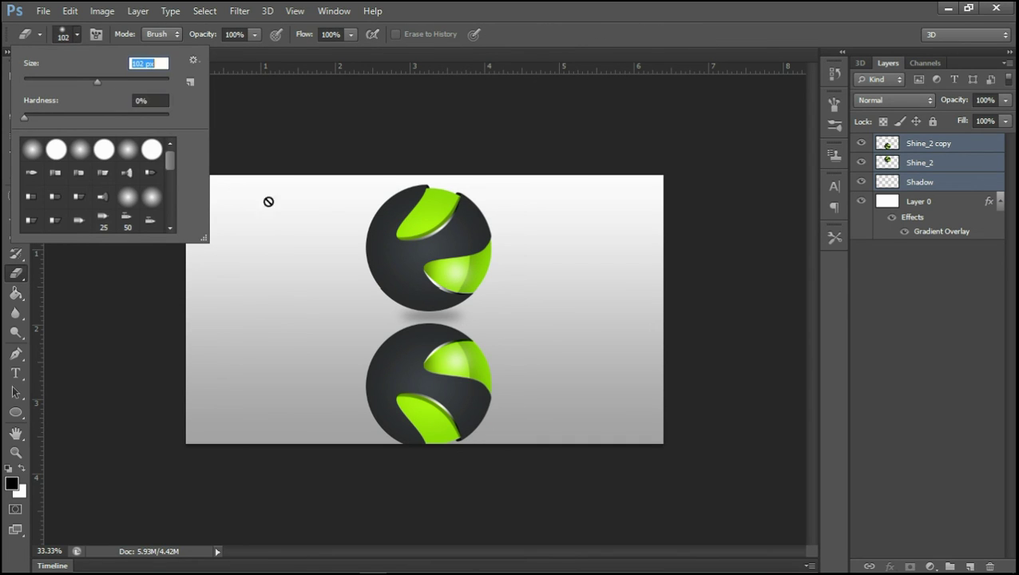
pyautogui.click(944, 145)
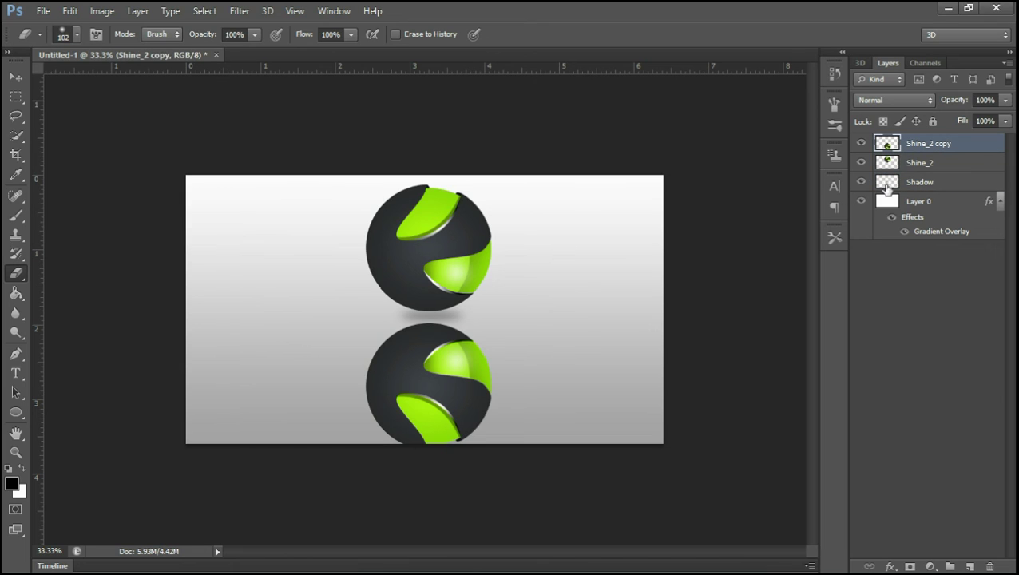
pyautogui.press(']')
pyautogui.press(']')
pyautogui.press(']')
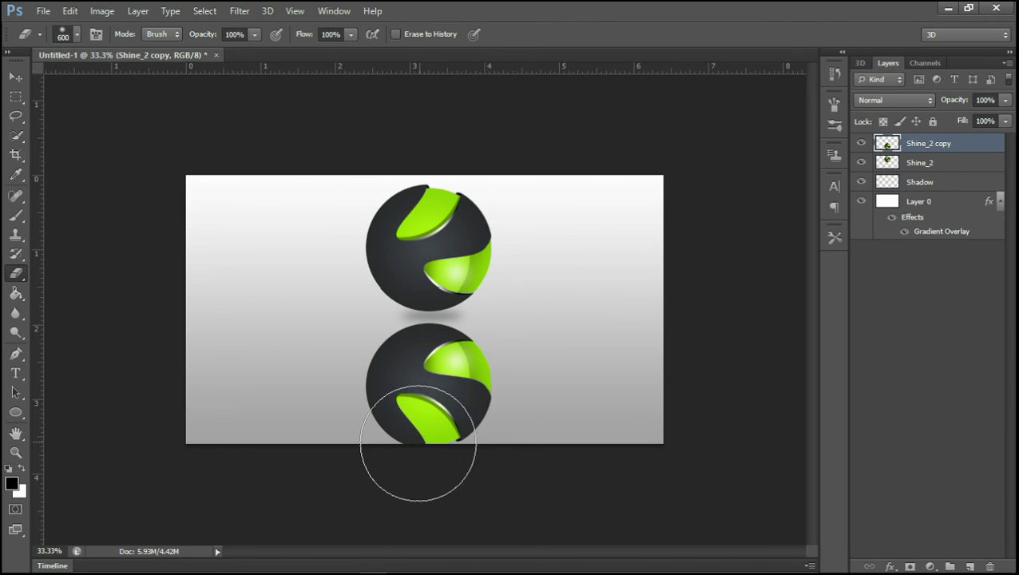
pyautogui.moveTo(391, 444)
pyautogui.mouseDown()
pyautogui.moveTo(435, 455)
pyautogui.moveTo(539, 450)
pyautogui.moveTo(341, 443)
pyautogui.moveTo(493, 432)
pyautogui.moveTo(418, 443)
pyautogui.moveTo(466, 421)
pyautogui.moveTo(457, 430)
pyautogui.mouseUp()
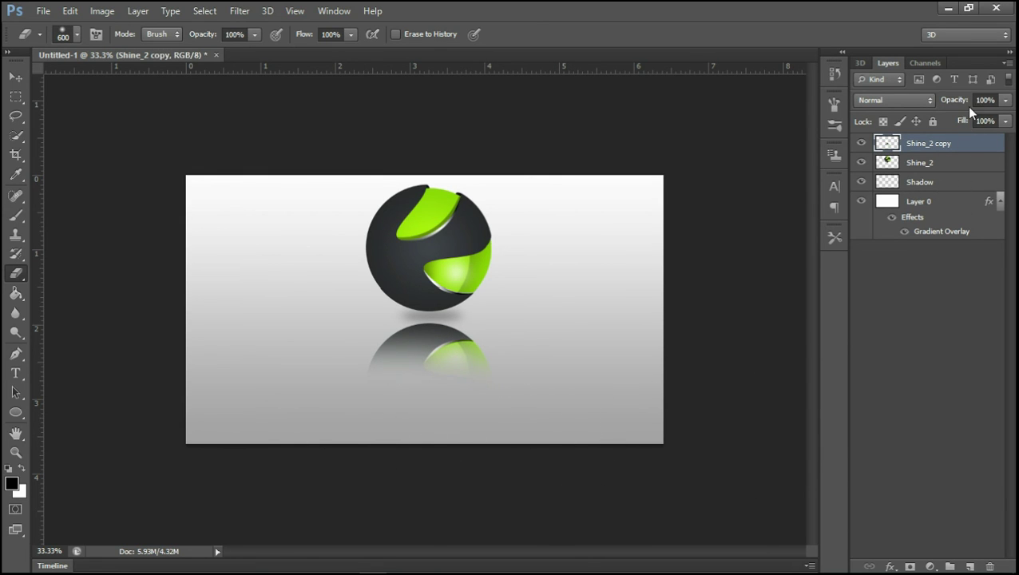
# - Fade the reflection to 16% opacity, nudge it right and up, and select the ball layers
pyautogui.moveTo(964, 104); pyautogui.dragTo(897, 107)
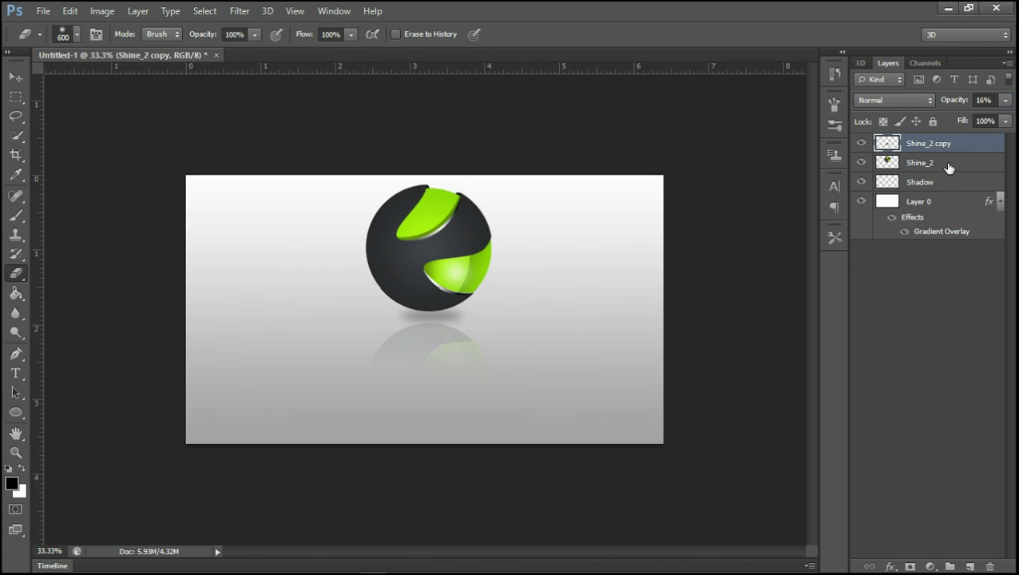
pyautogui.hotkey('ctrl', 't')
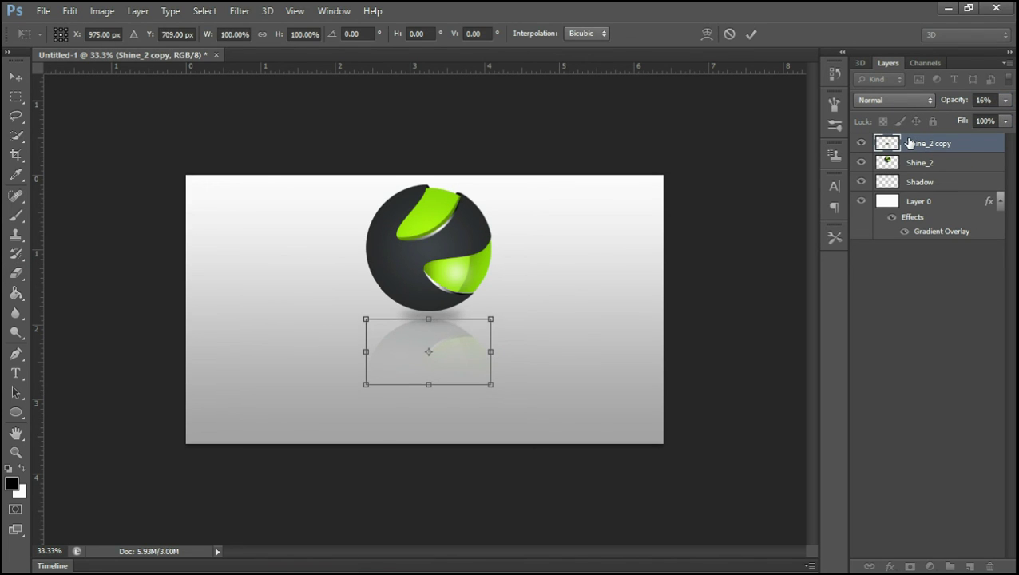
pyautogui.press('Right')
pyautogui.press('Right')
pyautogui.press('Right')
pyautogui.press('Up')
pyautogui.press('Up')
pyautogui.press('Up')
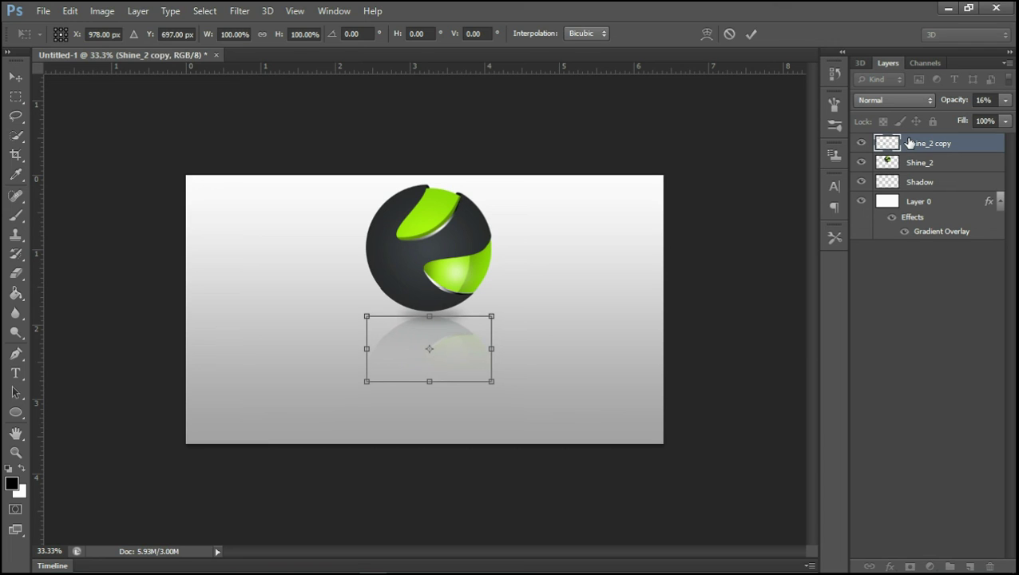
pyautogui.press('Return')
pyautogui.press('e')
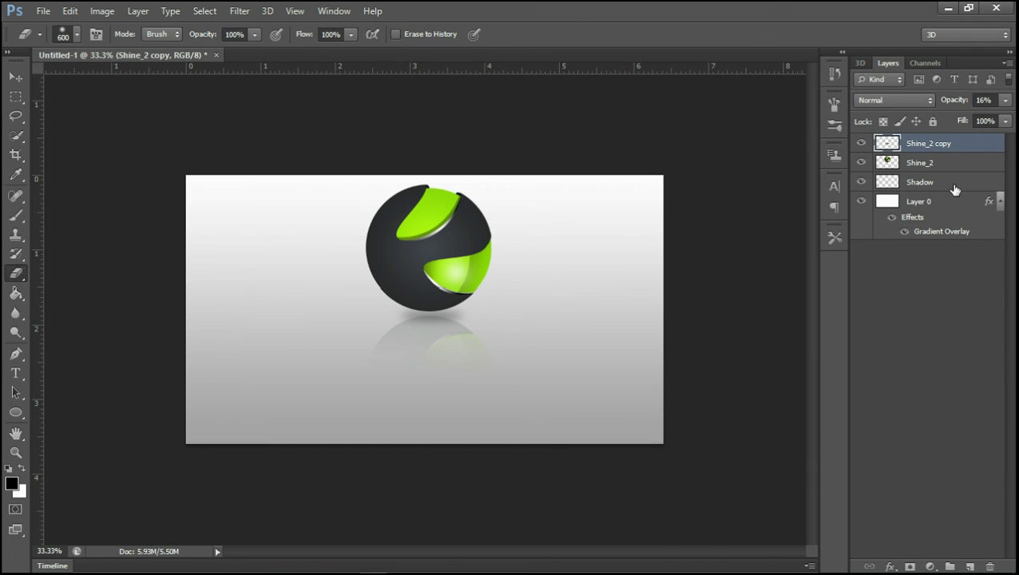
pyautogui.keyDown('shift'); pyautogui.click(954, 188); pyautogui.keyUp('shift')
# - Merge the sphere, shadow and reflection layers and move the logo lower with Free Transform
pyautogui.rightClick(911, 156)
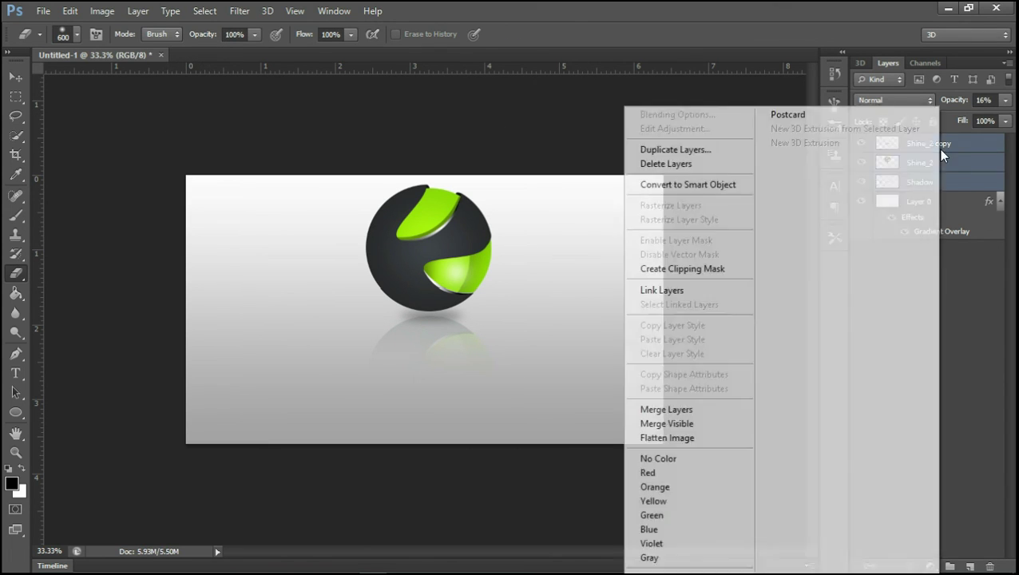
pyautogui.click(693, 407)
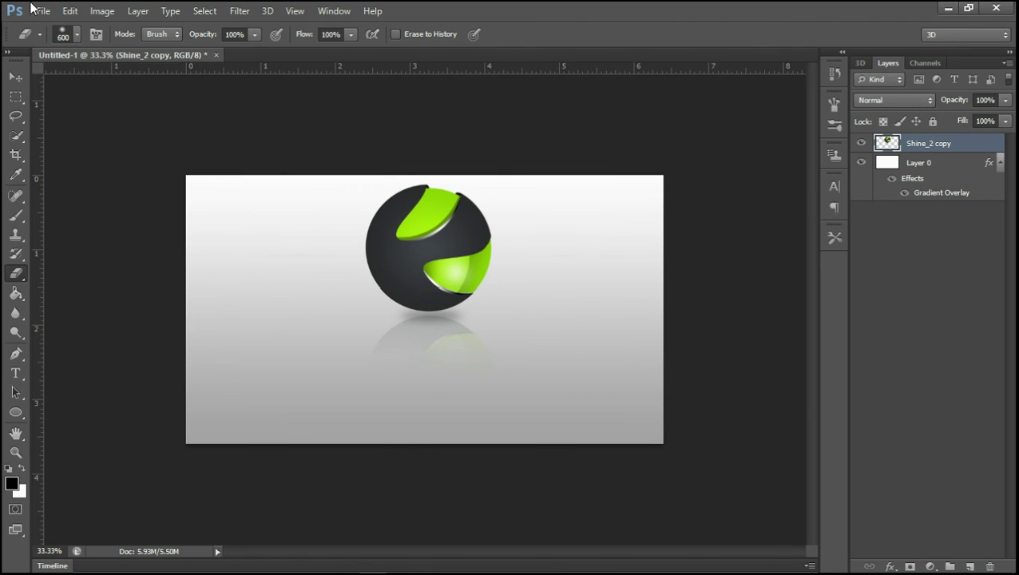
pyautogui.click(70, 11)
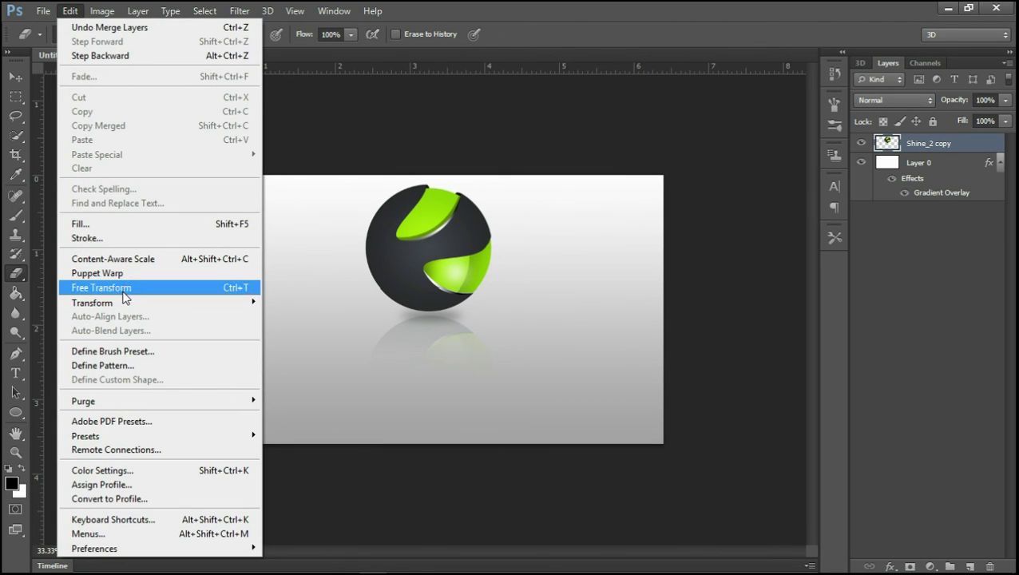
pyautogui.click(124, 289)
pyautogui.moveTo(393, 275); pyautogui.dragTo(398, 306)
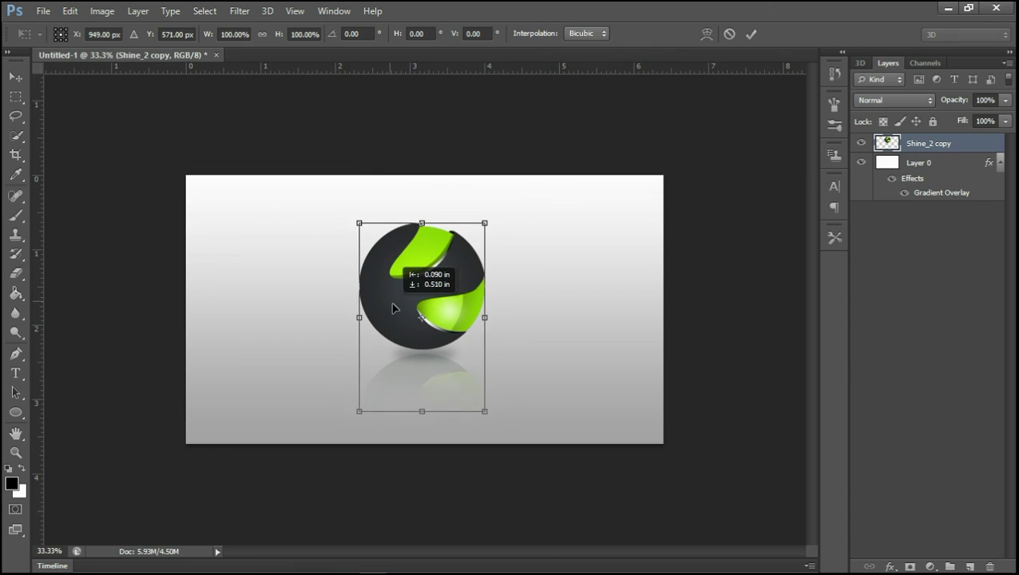
pyautogui.click(751, 35)
pyautogui.press('e')
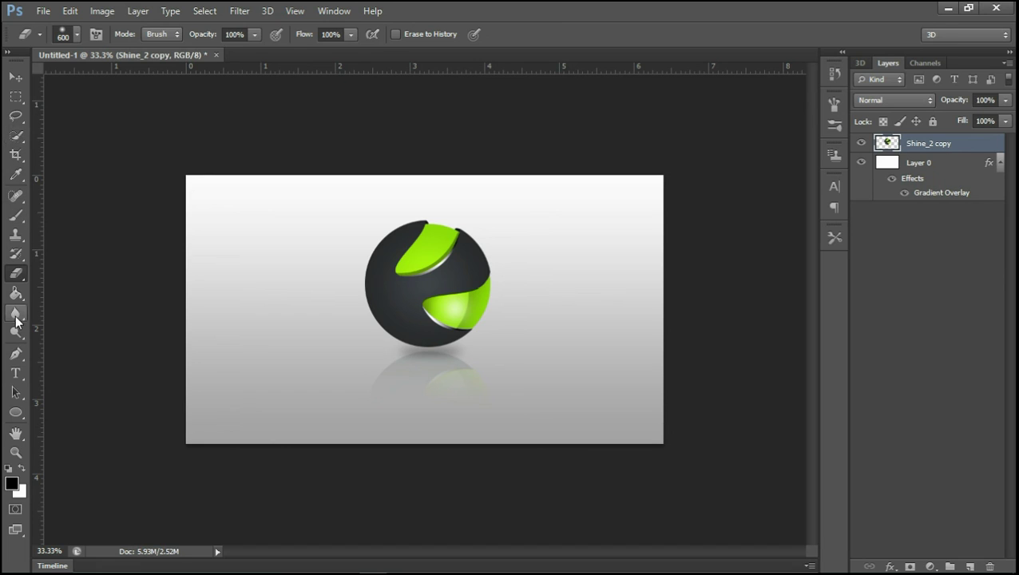
# - Type 'LOGO NAME' left of the sphere at about 54 pt
pyautogui.click(17, 373)
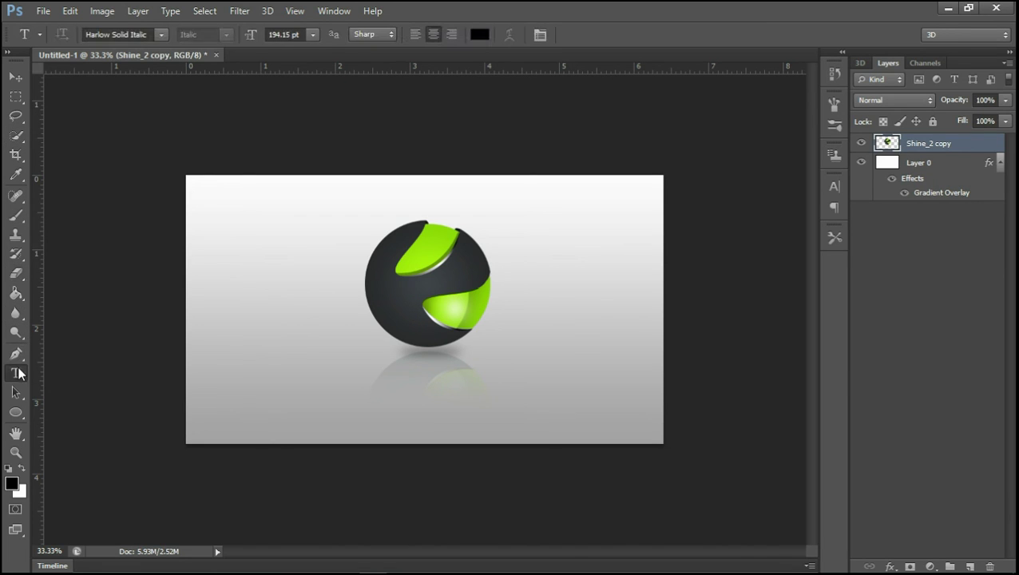
pyautogui.click(261, 349)
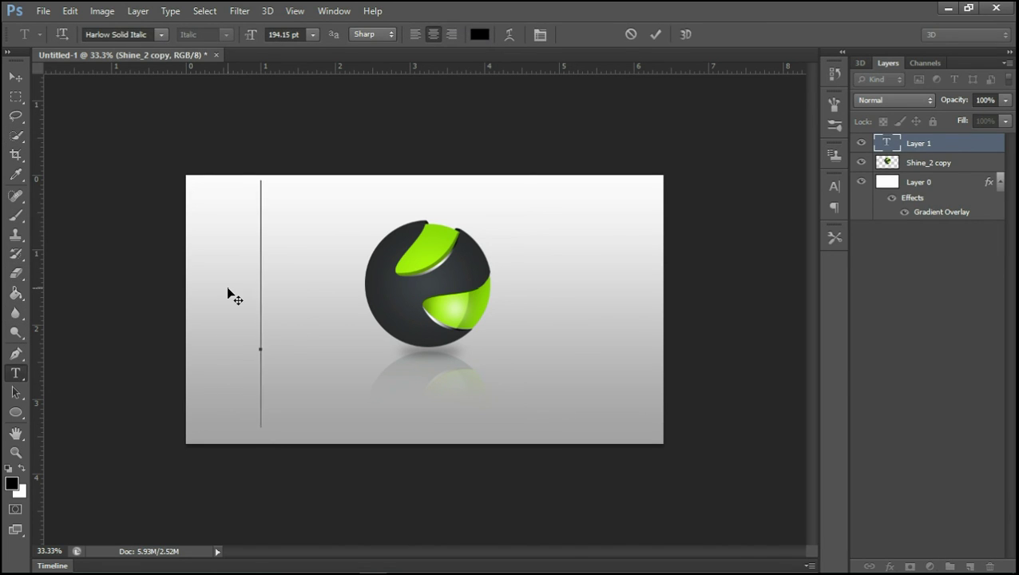
pyautogui.moveTo(254, 38); pyautogui.dragTo(159, 40)
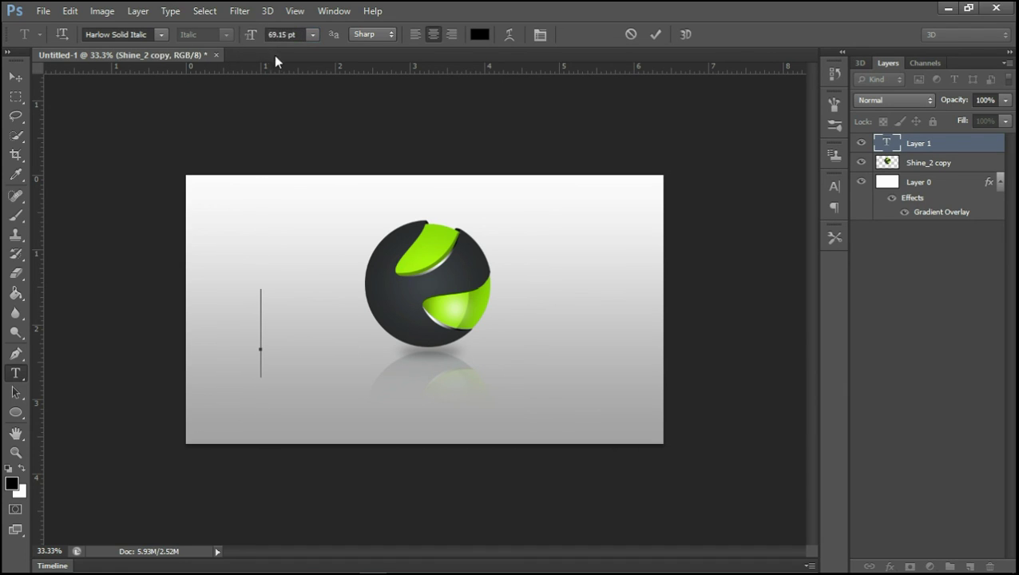
pyautogui.moveTo(254, 44); pyautogui.dragTo(217, 45)
pyautogui.write('1')
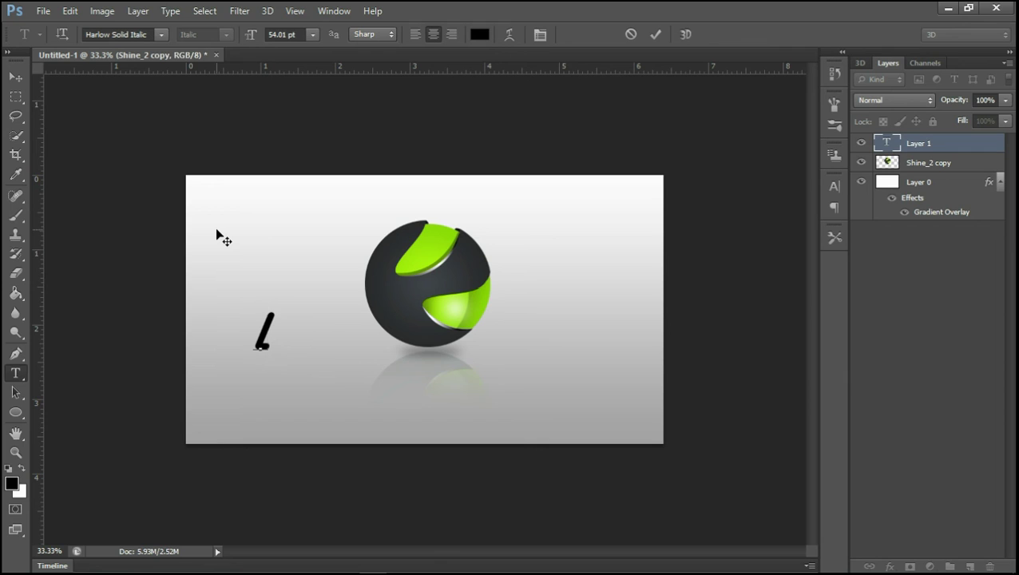
pyautogui.write('ogo n')
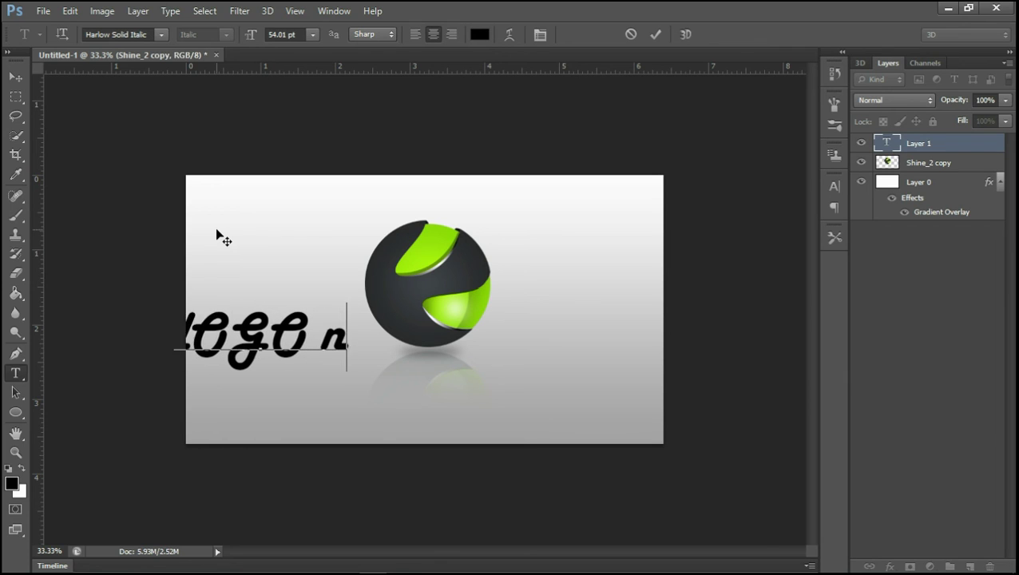
pyautogui.write('AME')
pyautogui.press('BackSpace')
pyautogui.press('BackSpace')
pyautogui.press('BackSpace')
pyautogui.press('BackSpace')
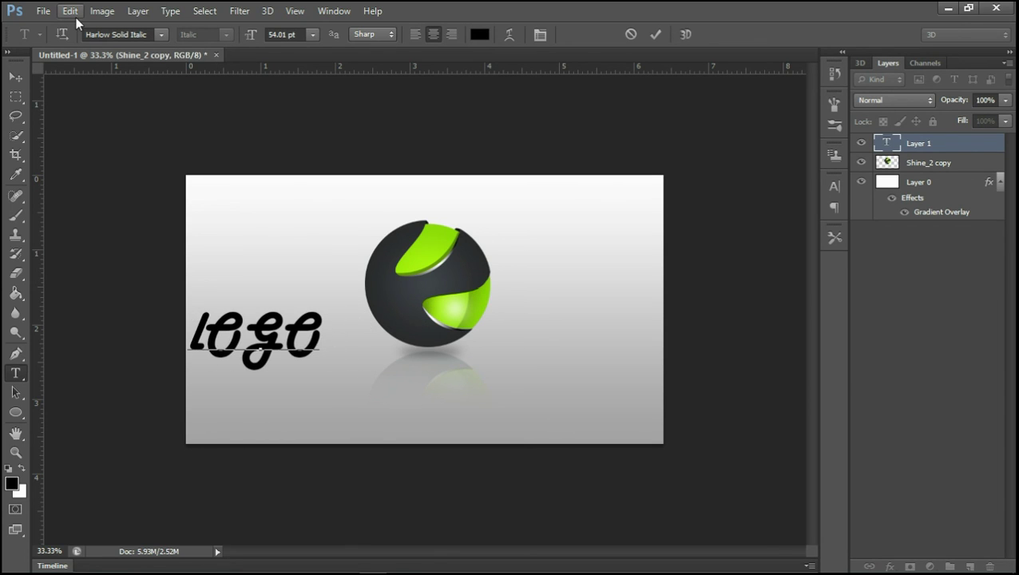
pyautogui.write('NAME')
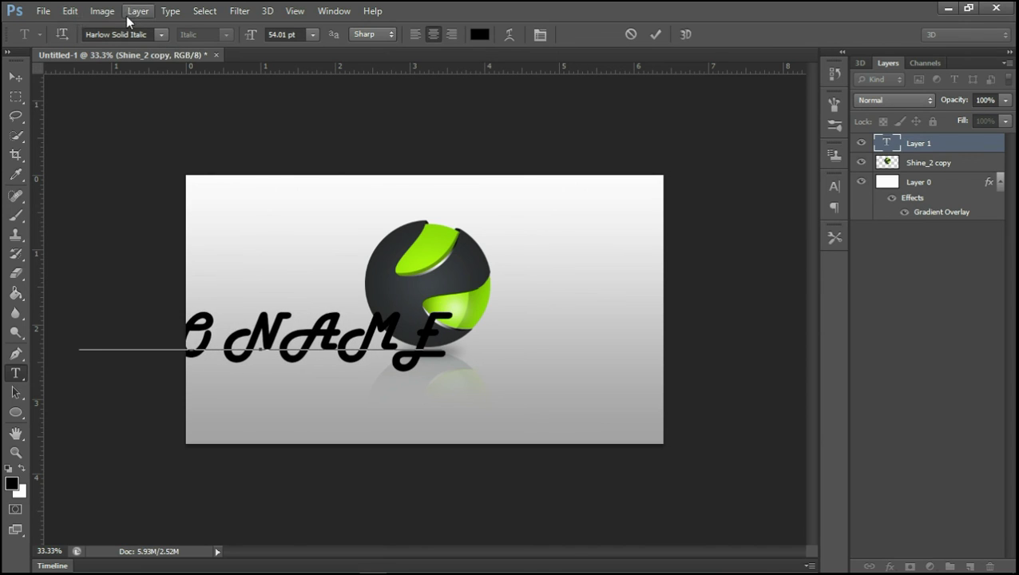
# - Set the text to Walkway Oblique Bold and shrink it to about 14 pt
pyautogui.hotkey('ctrl', 'a')
pyautogui.click(140, 33)
pyautogui.press('Down')
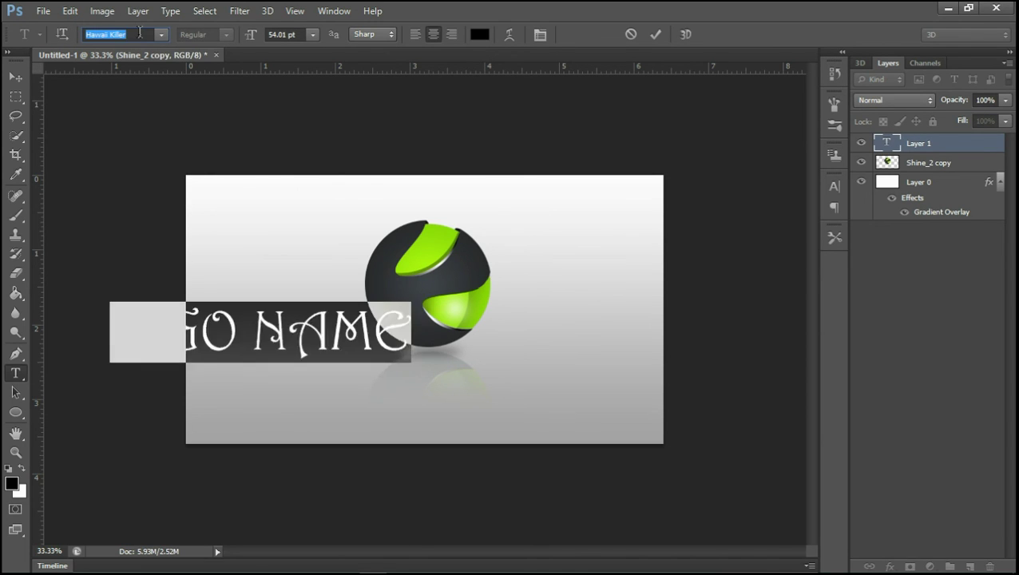
pyautogui.press('Down')
pyautogui.press('Down')
pyautogui.press('Down')
pyautogui.click(161, 34)
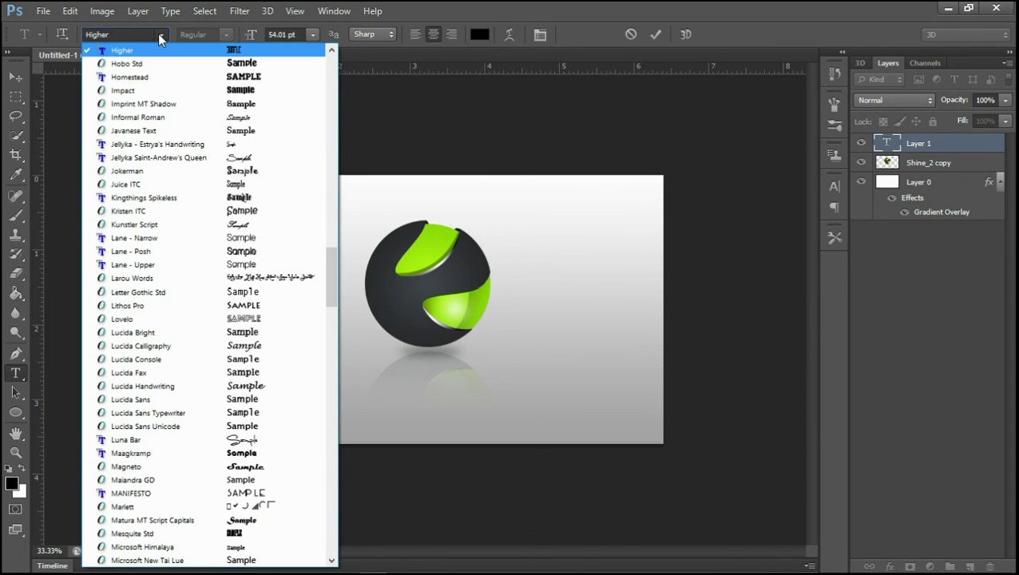
pyautogui.moveTo(331, 264); pyautogui.dragTo(331, 473)
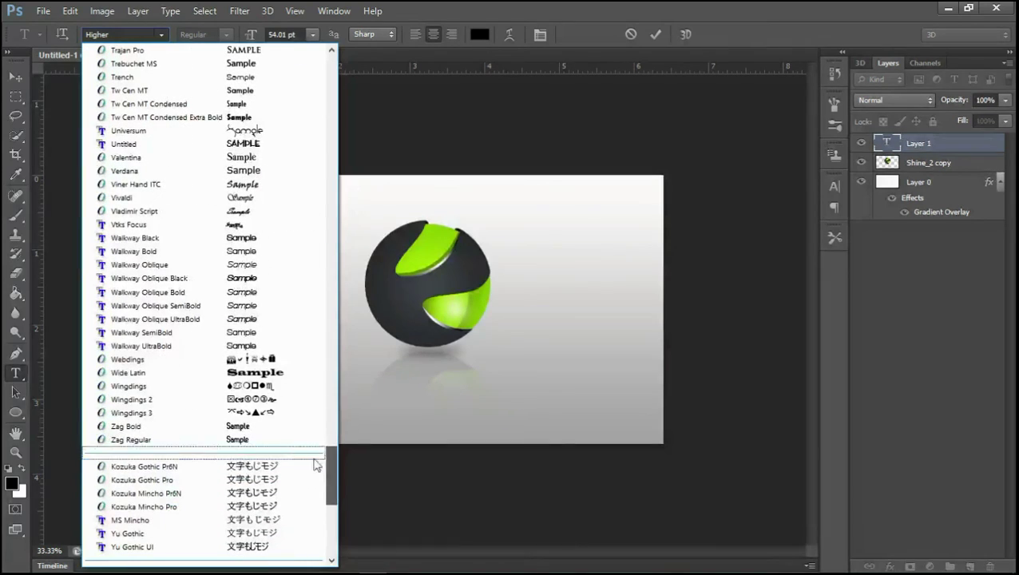
pyautogui.click(160, 293)
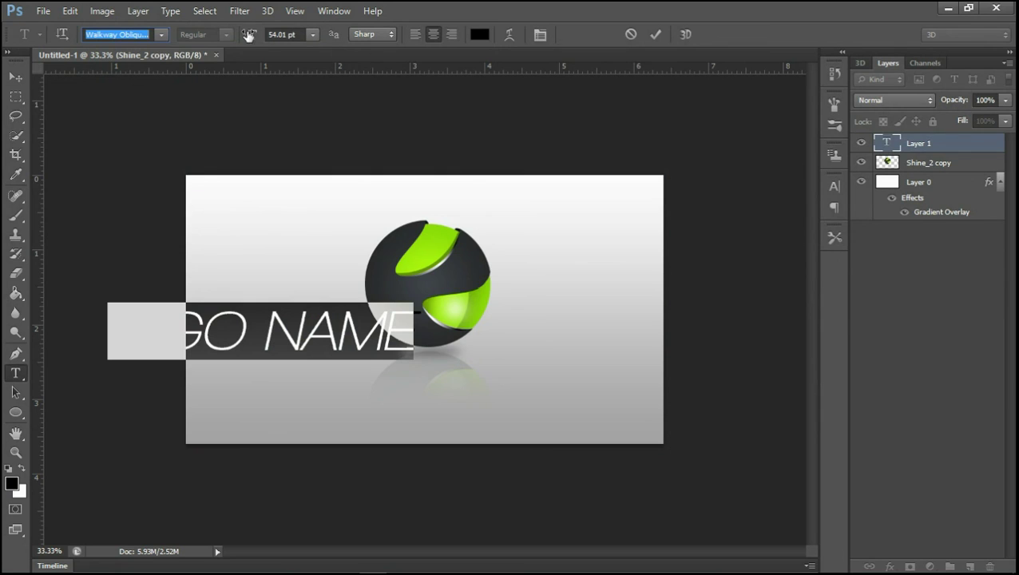
pyautogui.moveTo(257, 36); pyautogui.dragTo(222, 39)
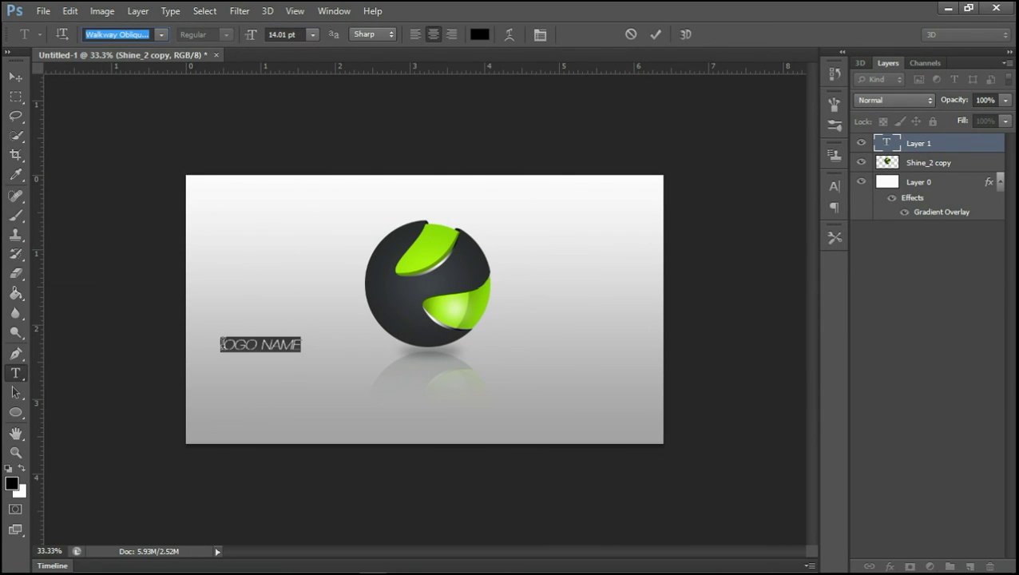
# - Correct the misspelled letters so the text reads 'LOGO NAME'
pyautogui.click(233, 344)
pyautogui.press('BackSpace')
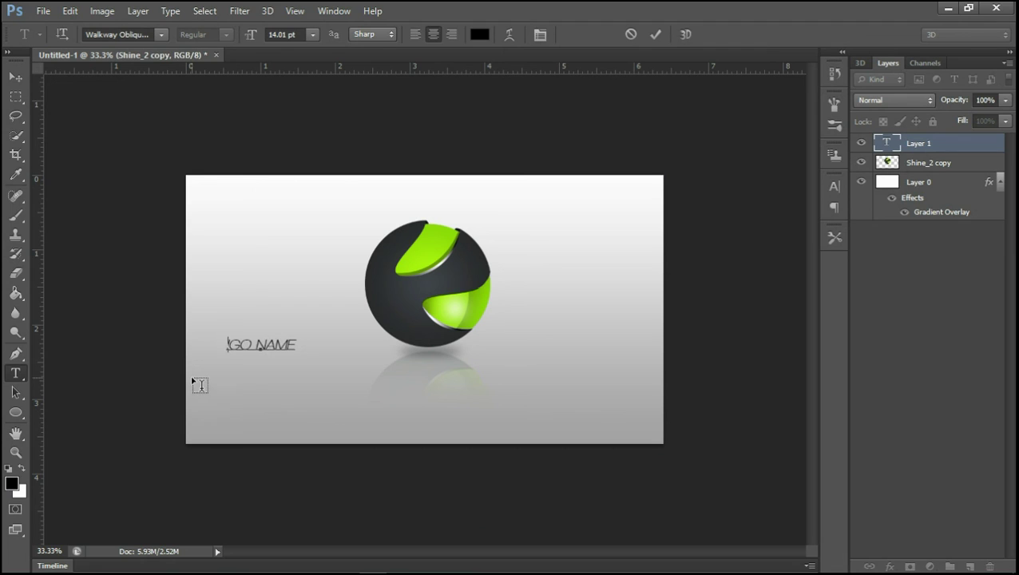
pyautogui.press('Delete')
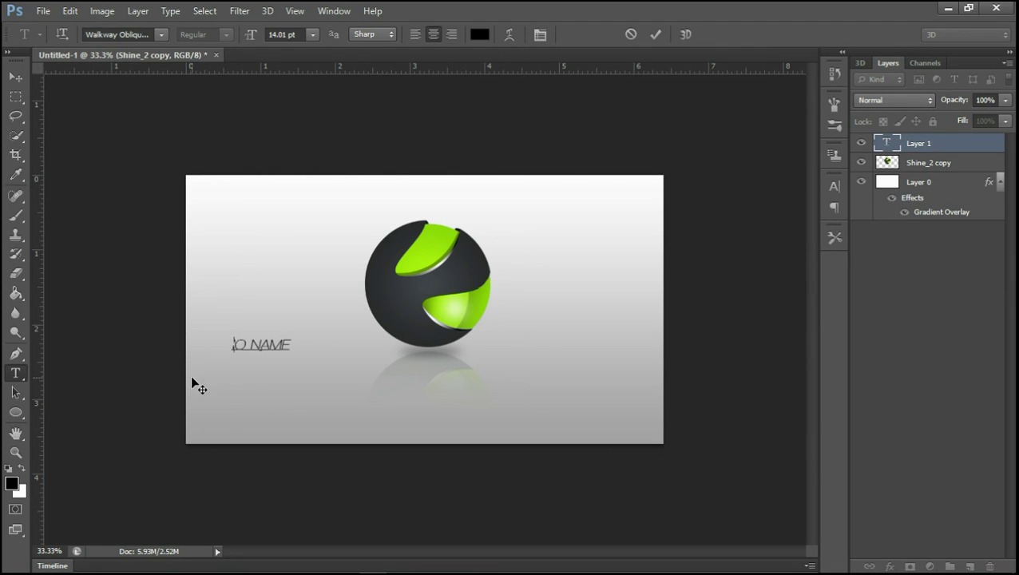
pyautogui.write('C')
pyautogui.press('BackSpace')
pyautogui.write('OG')
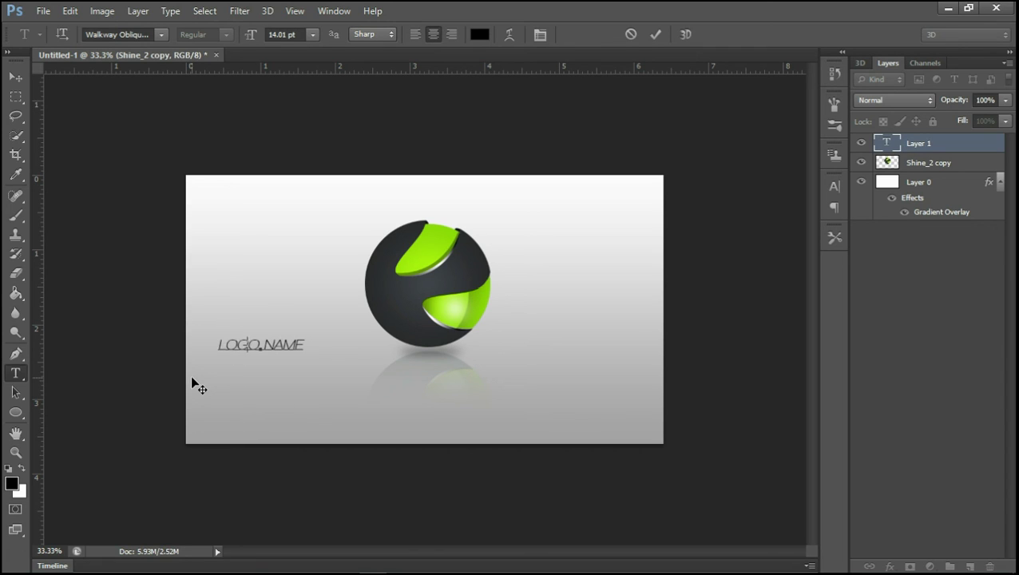
# - Set the whole LOGO NAME text in Walkway SemiBold and commit it
pyautogui.hotkey('ctrl', 'a')
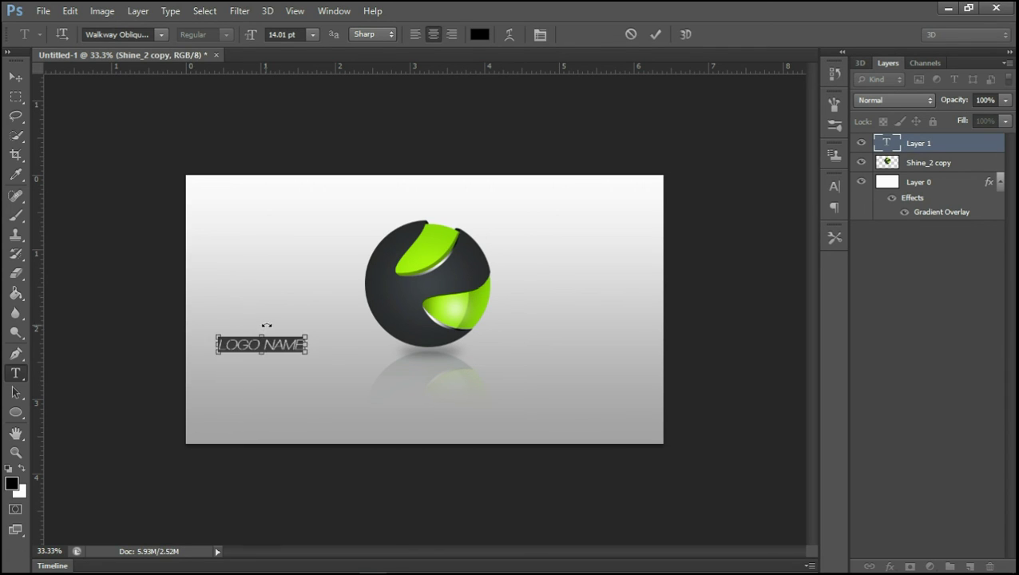
pyautogui.click(160, 34)
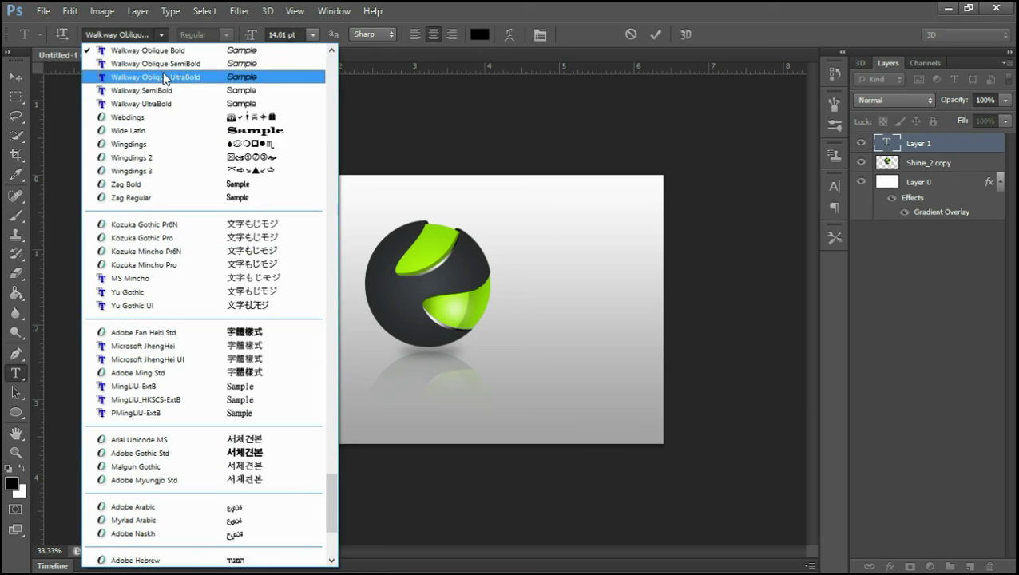
pyautogui.click(162, 91)
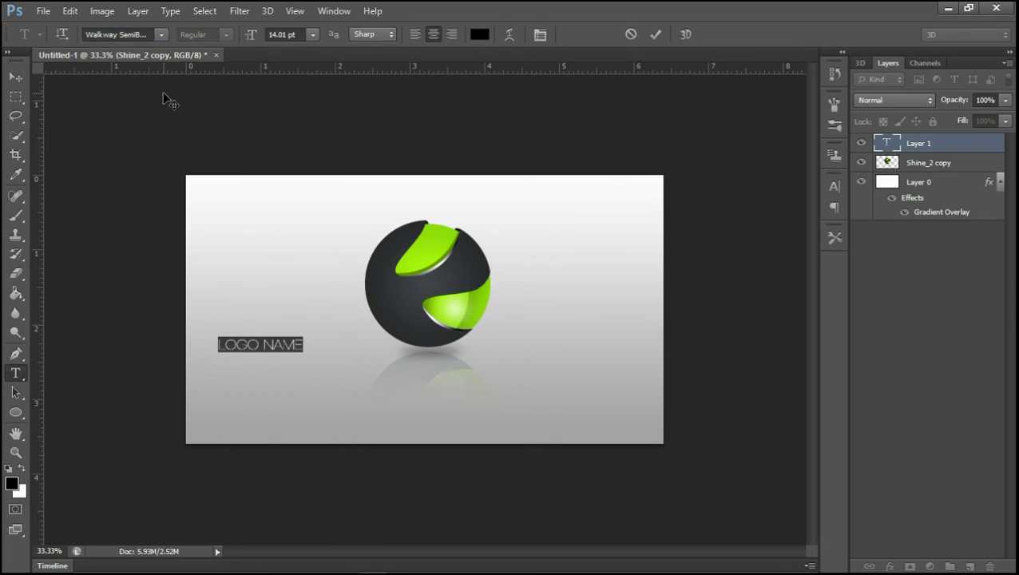
pyautogui.click(655, 34)
# - Move the text just below the sphere's lower right side, then select the Shine_2 copy layer
pyautogui.moveTo(261, 346)
pyautogui.mouseDown()
pyautogui.moveTo(431, 357)
pyautogui.moveTo(514, 348)
pyautogui.mouseUp()
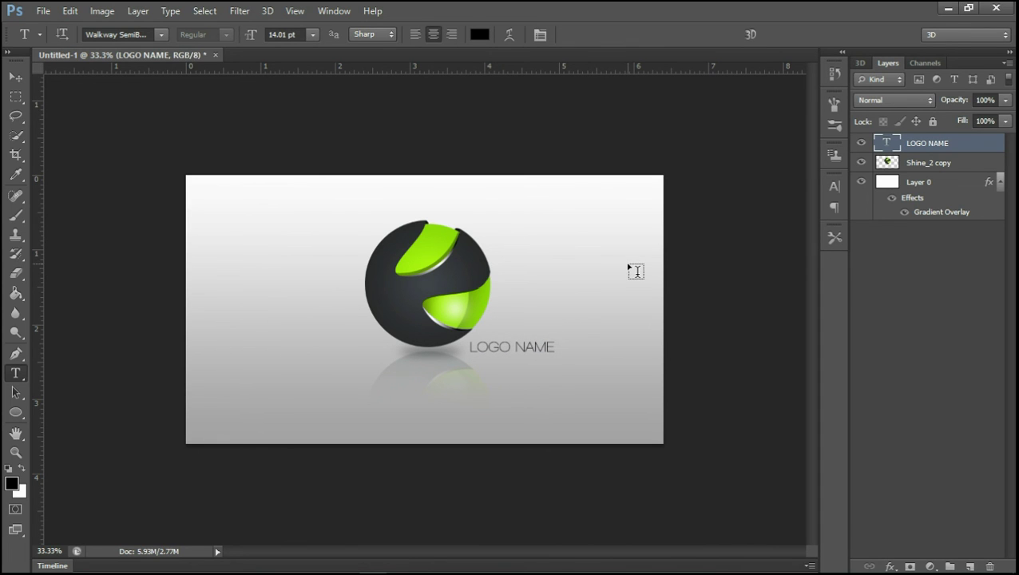
pyautogui.hotkey('ctrl', '+')
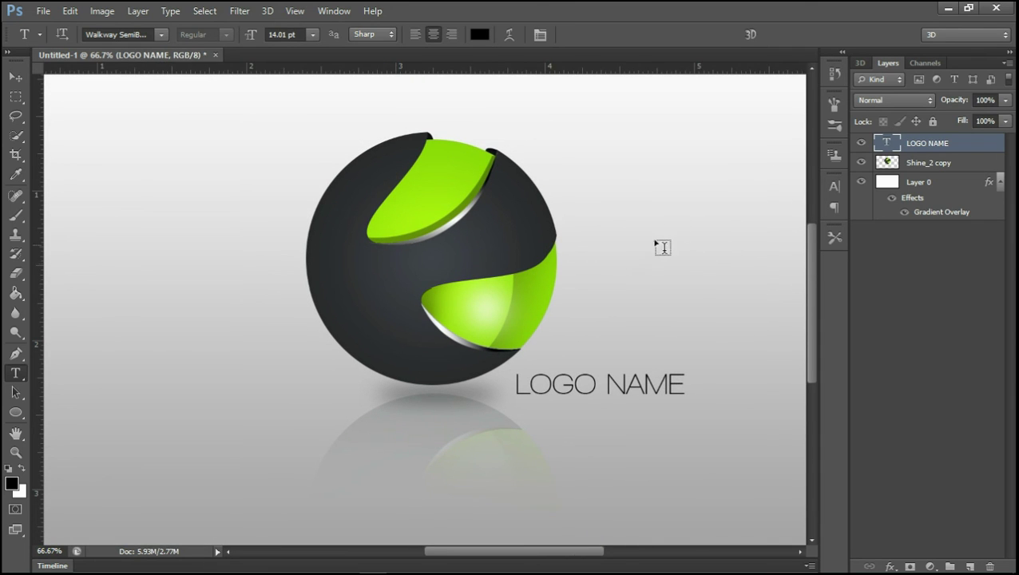
pyautogui.click(918, 164)
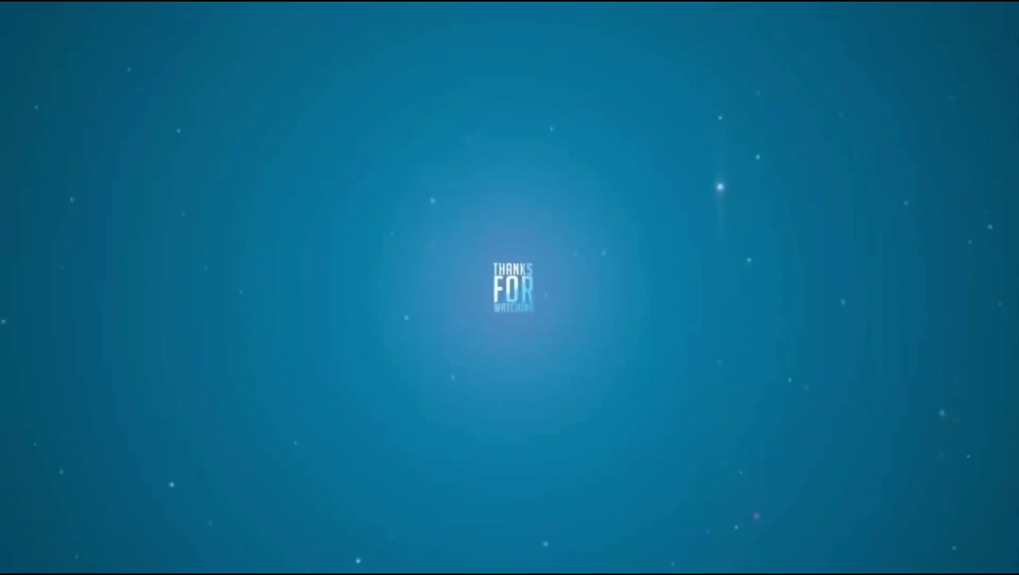